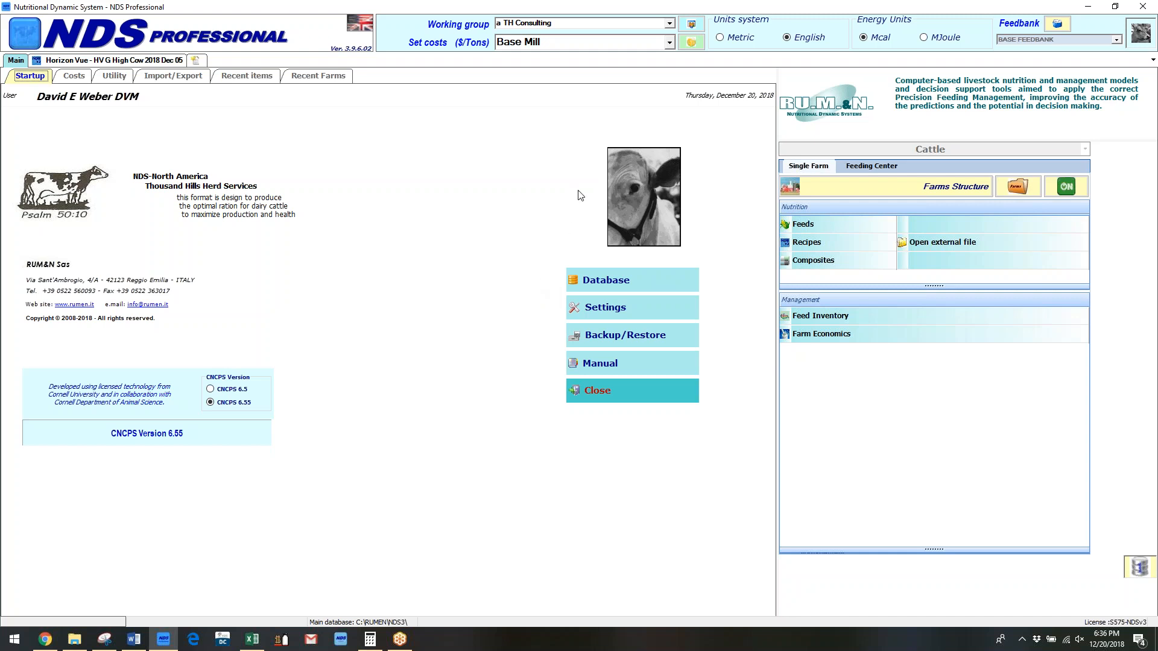
# Step: Break HV Farm Mix 2018 Nov 15 into its ingredients in the High Cow recipe and save it as HV G High Cow 2018 Dec 05-working
pyautogui.click(133, 60)
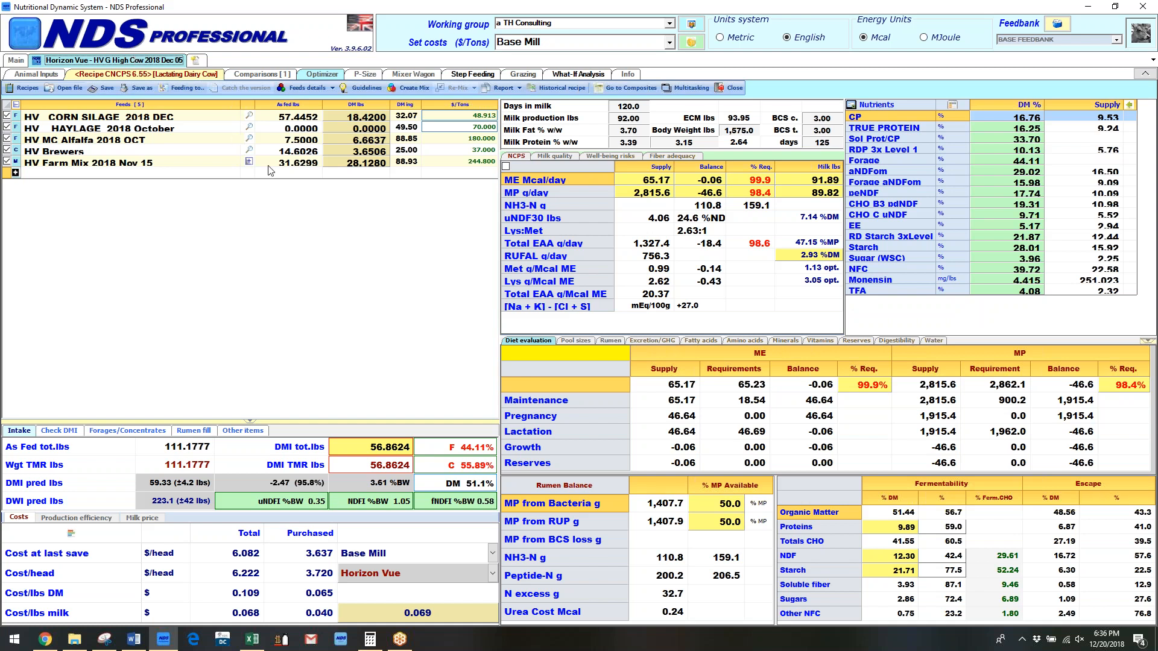
pyautogui.click(245, 163)
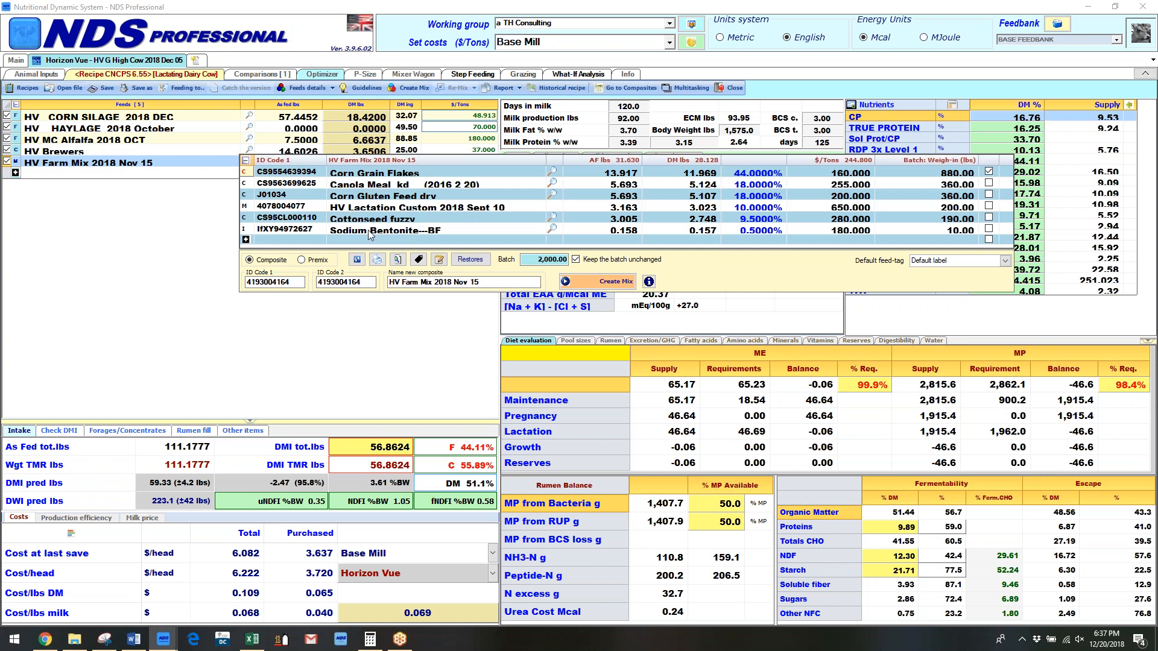
pyautogui.click(357, 260)
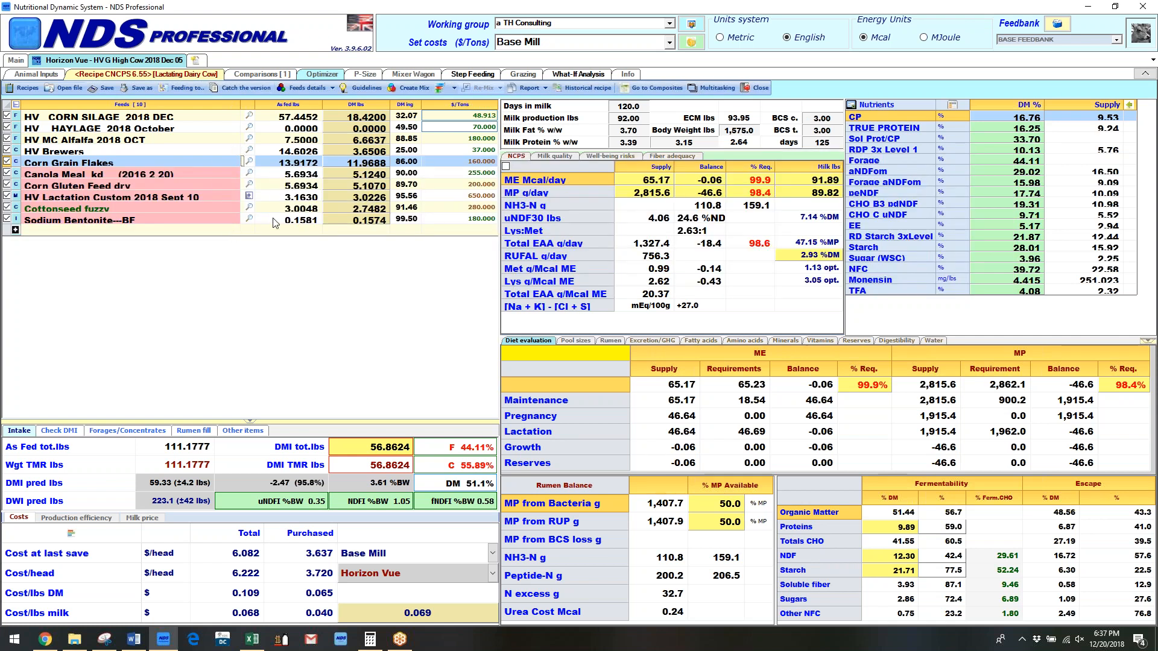
pyautogui.click(141, 89)
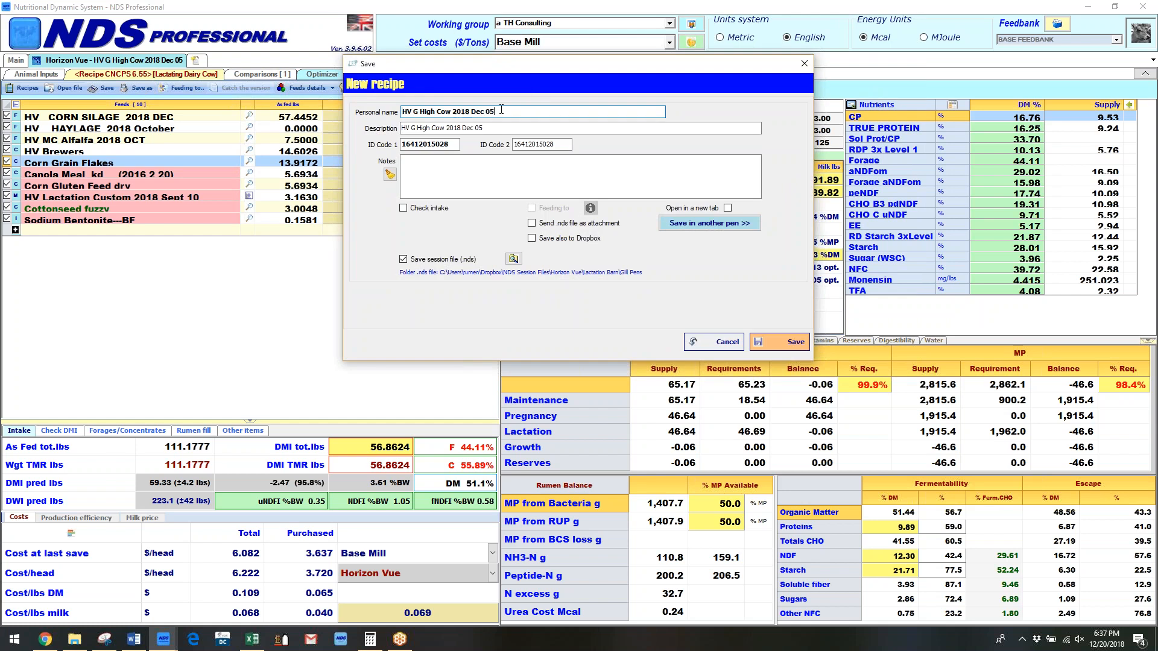
pyautogui.write('orking')
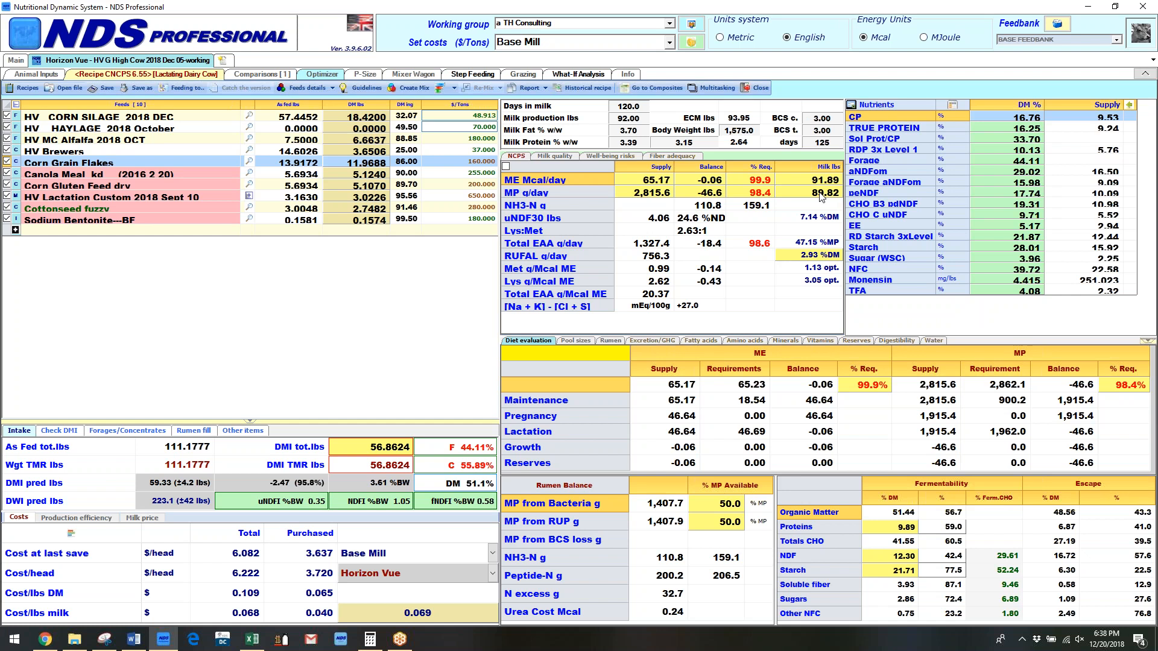
# Step: Set the recipe's milk production to 94 lbs
pyautogui.click(625, 121)
pyautogui.write('93.5')
pyautogui.press('Return')
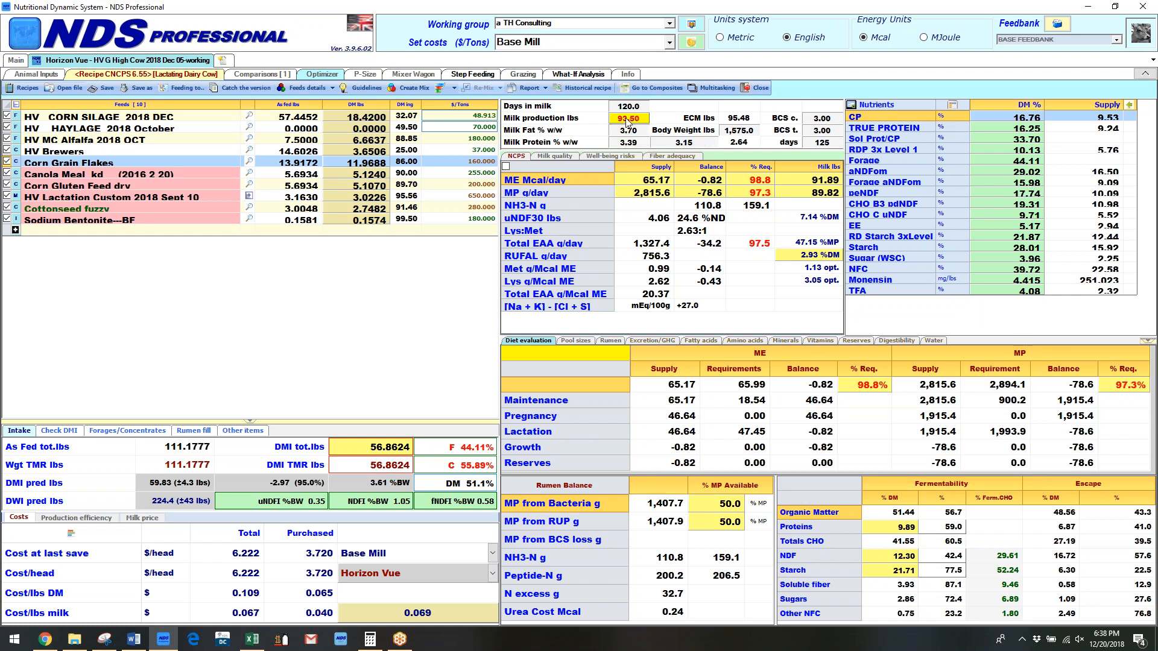
pyautogui.write('94')
pyautogui.press('Down')
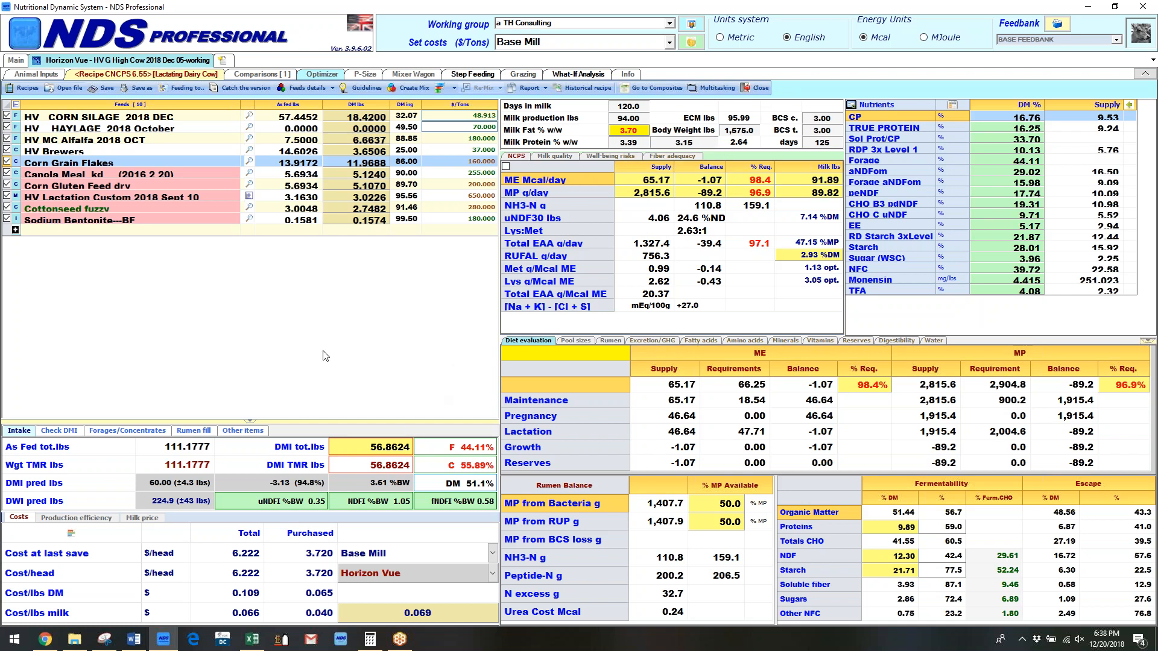
# Step: Regenerate the optimizer specification and exclude HV Haylage 2018 October from the optimization
pyautogui.click(322, 75)
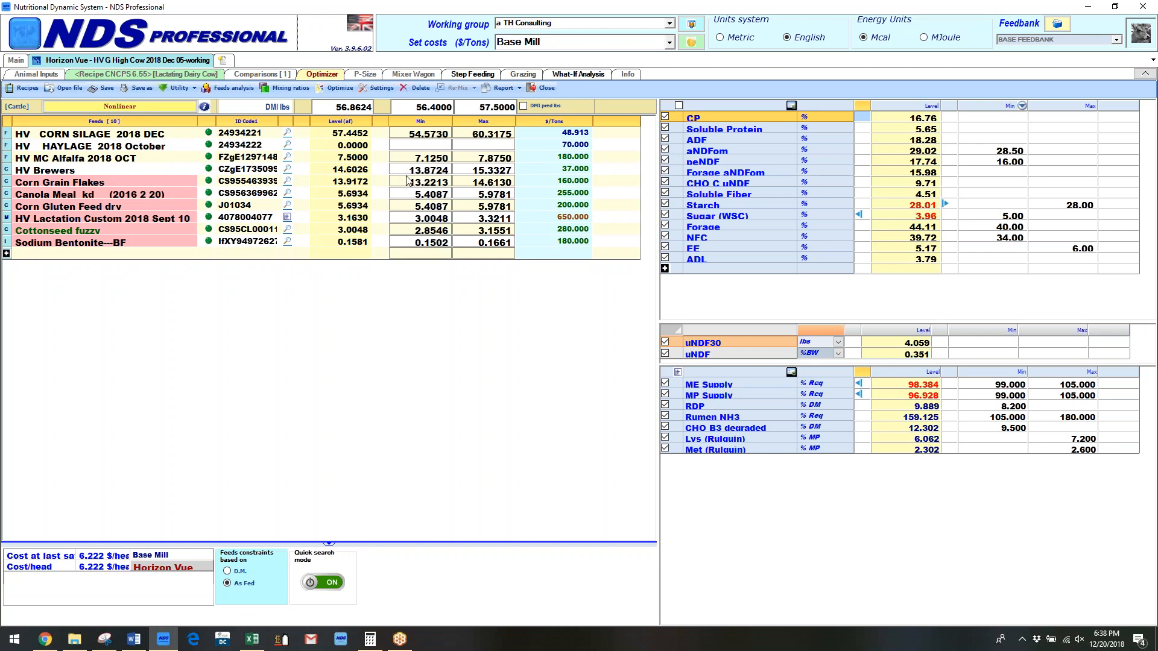
pyautogui.click(194, 89)
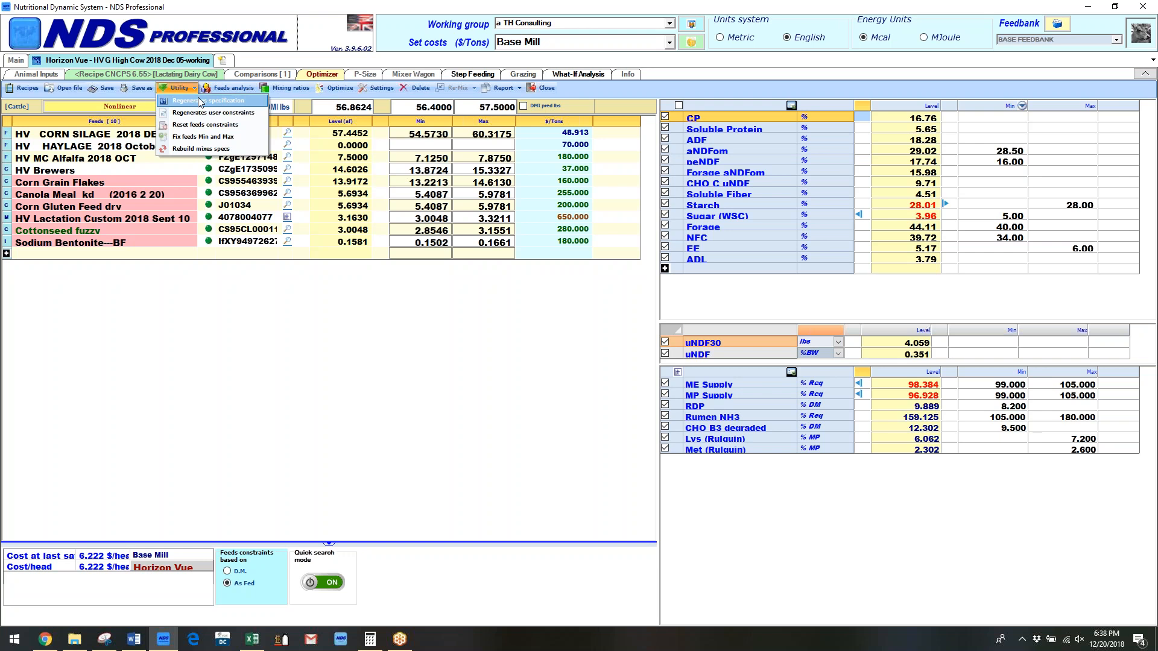
pyautogui.click(200, 101)
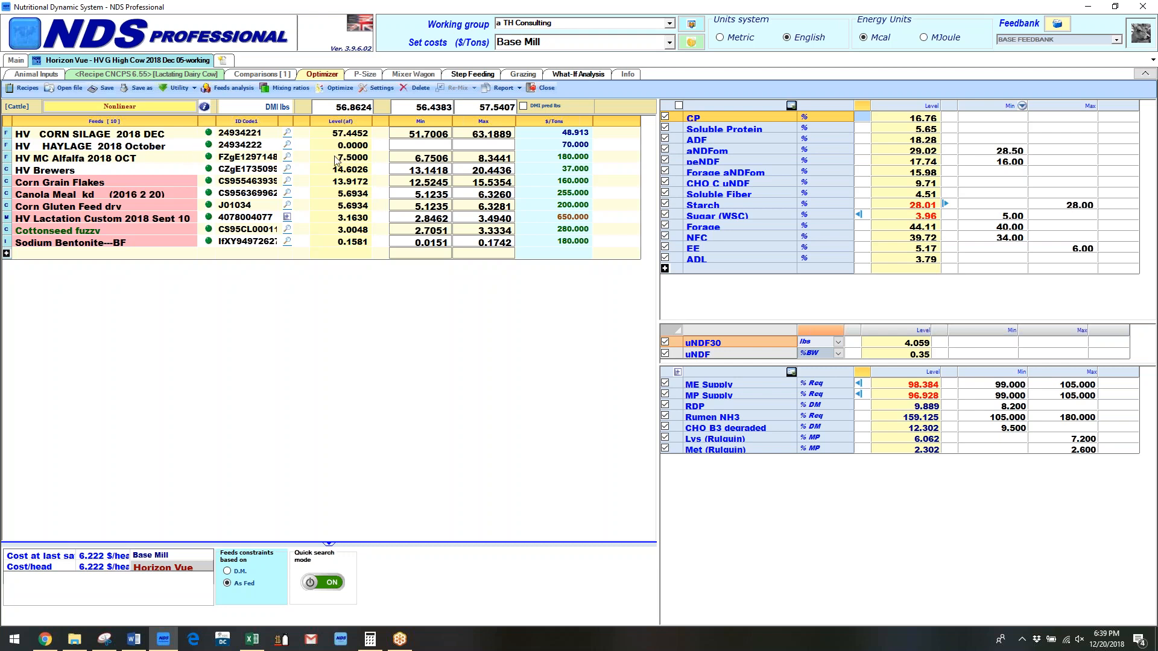
pyautogui.doubleClick(209, 145)
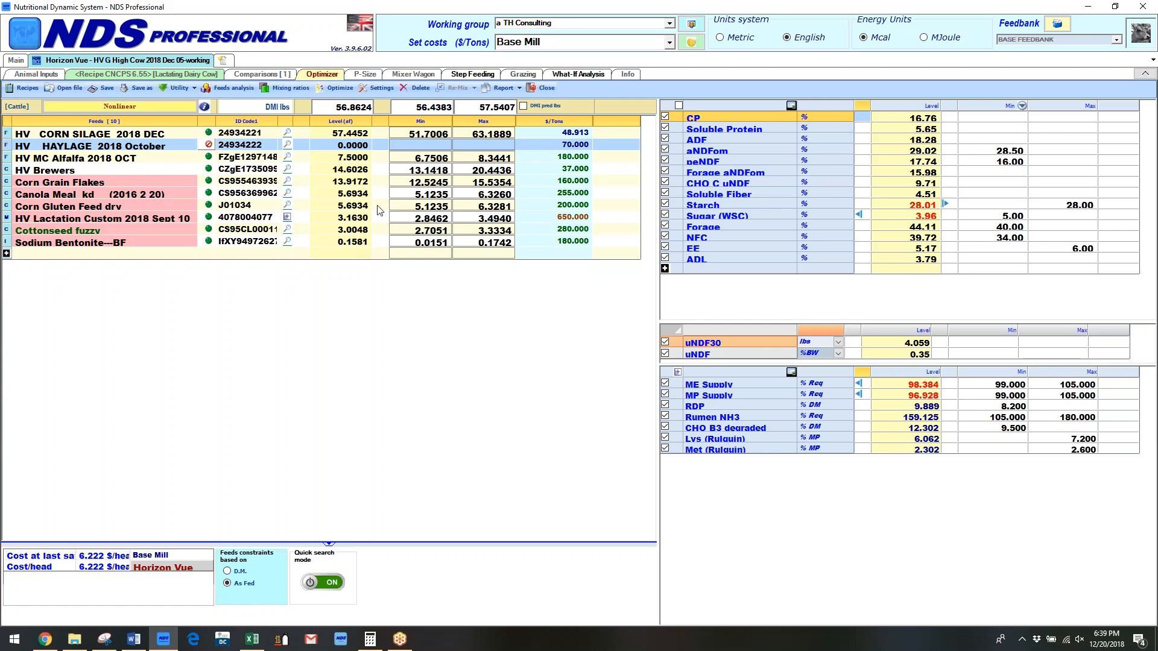
# Step: Fix the minimum and maximum of HV Lactation Custom 2018 Sept 10 and Sodium Bentonite to the current ration level
pyautogui.click(165, 240)
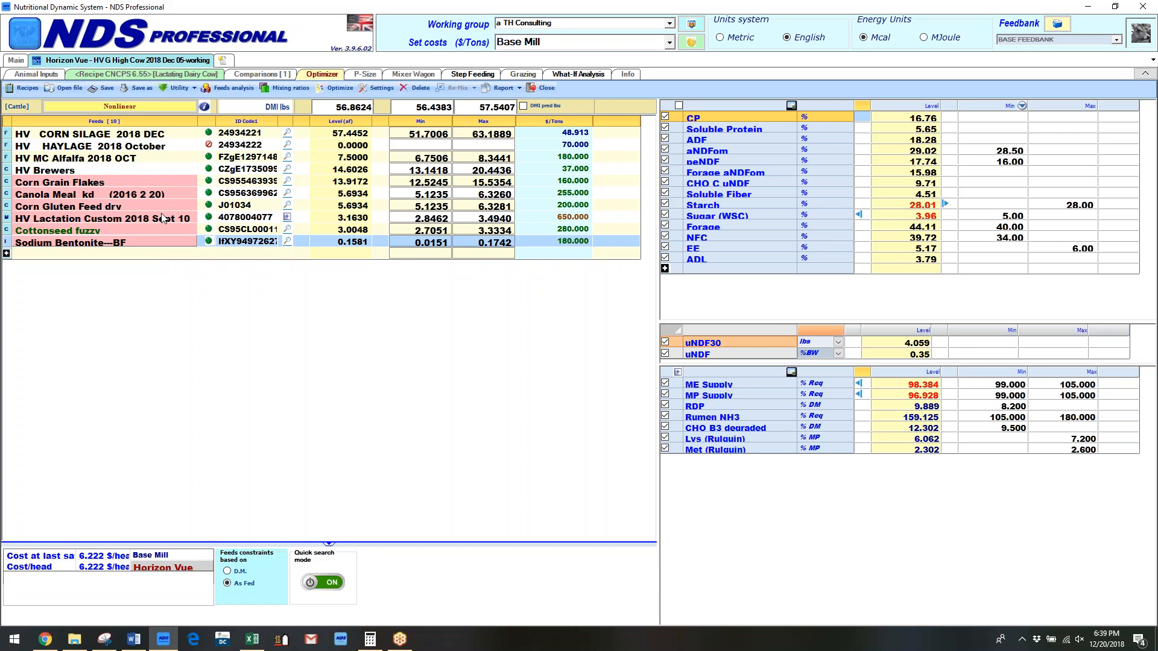
pyautogui.keyDown('ctrl'); pyautogui.click(161, 218); pyautogui.keyUp('ctrl')
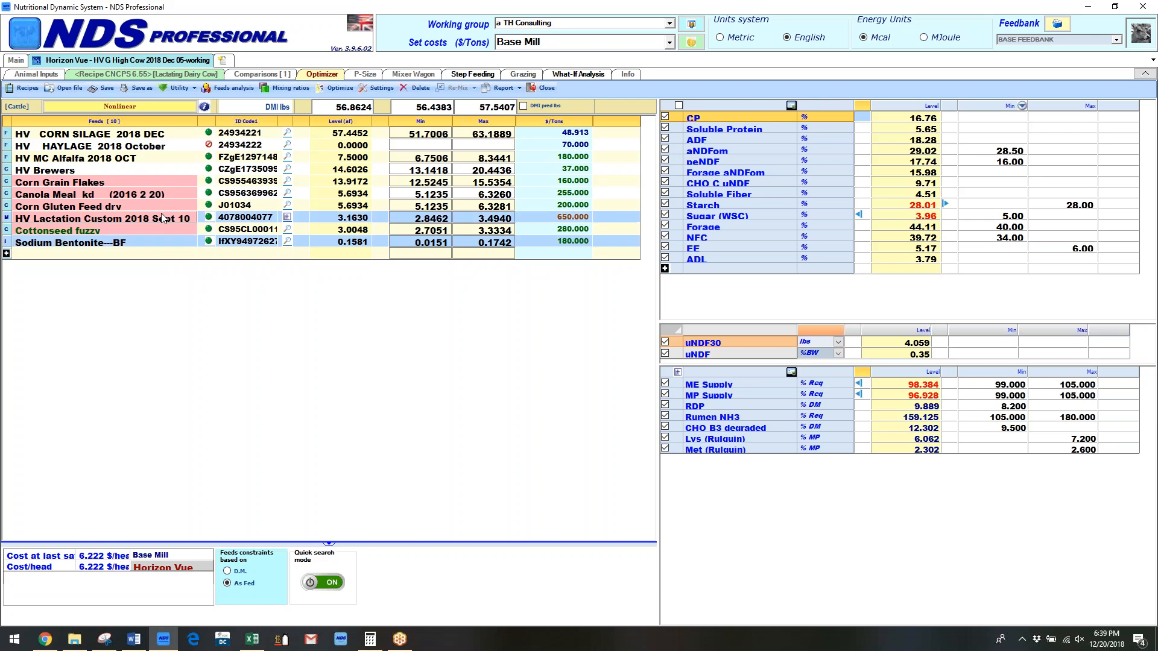
pyautogui.rightClick(181, 245)
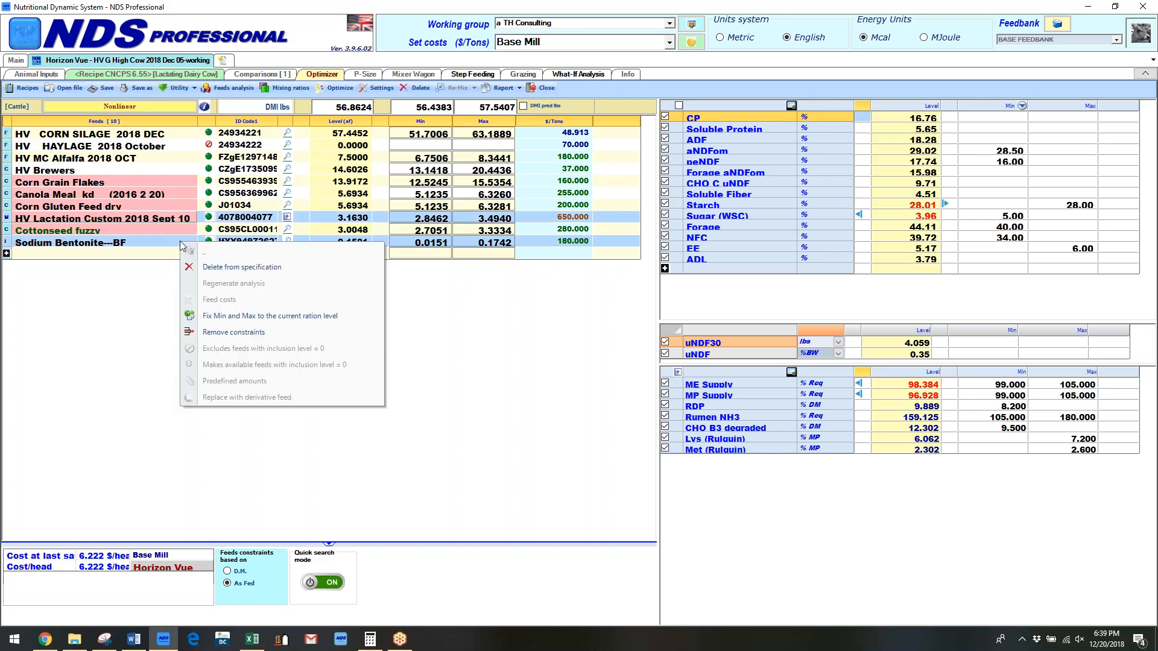
pyautogui.click(225, 317)
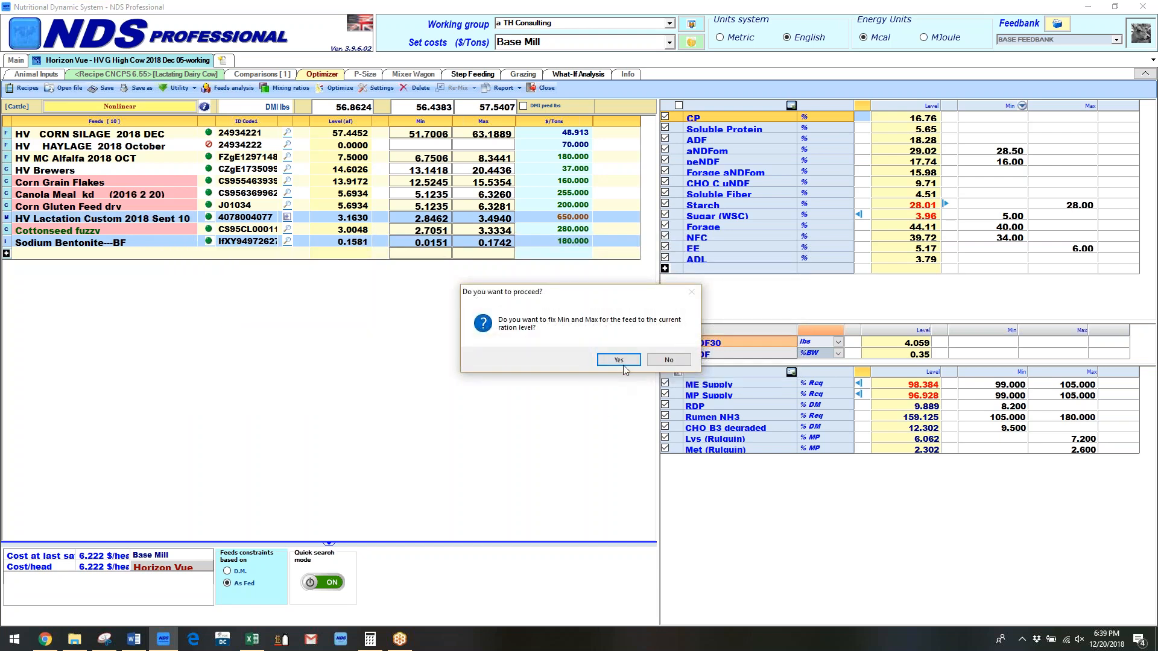
pyautogui.click(621, 360)
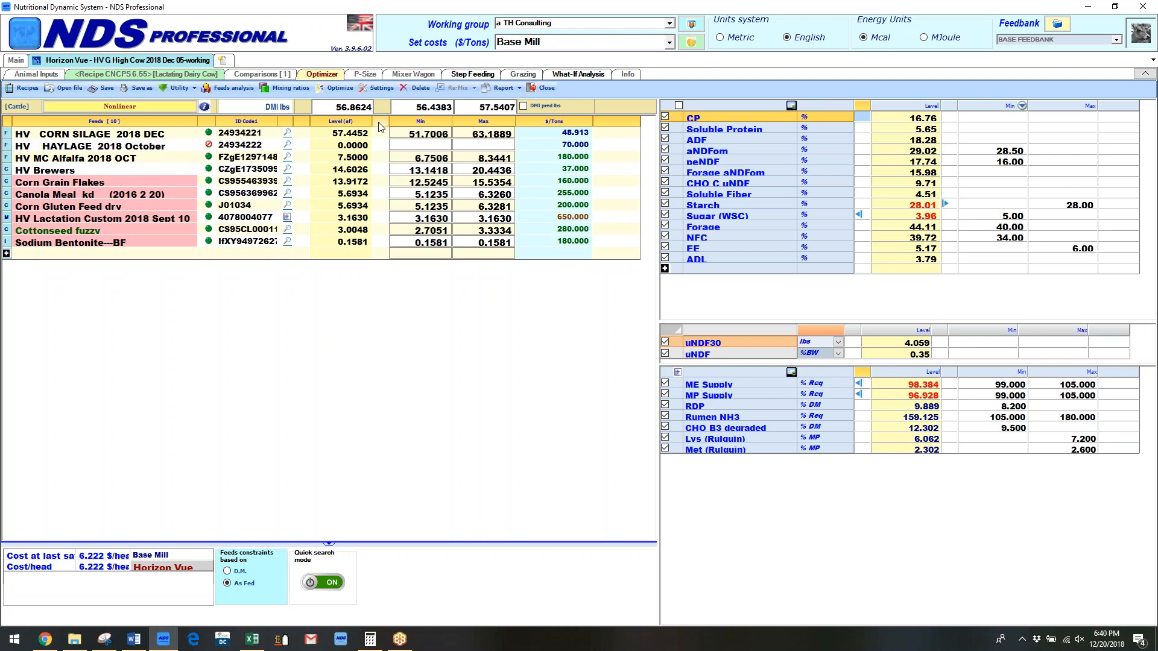
# Step: Try the DCAD and uNDF optimization options on and off, leaving DCAD disabled and uNDF enabled
pyautogui.click(379, 90)
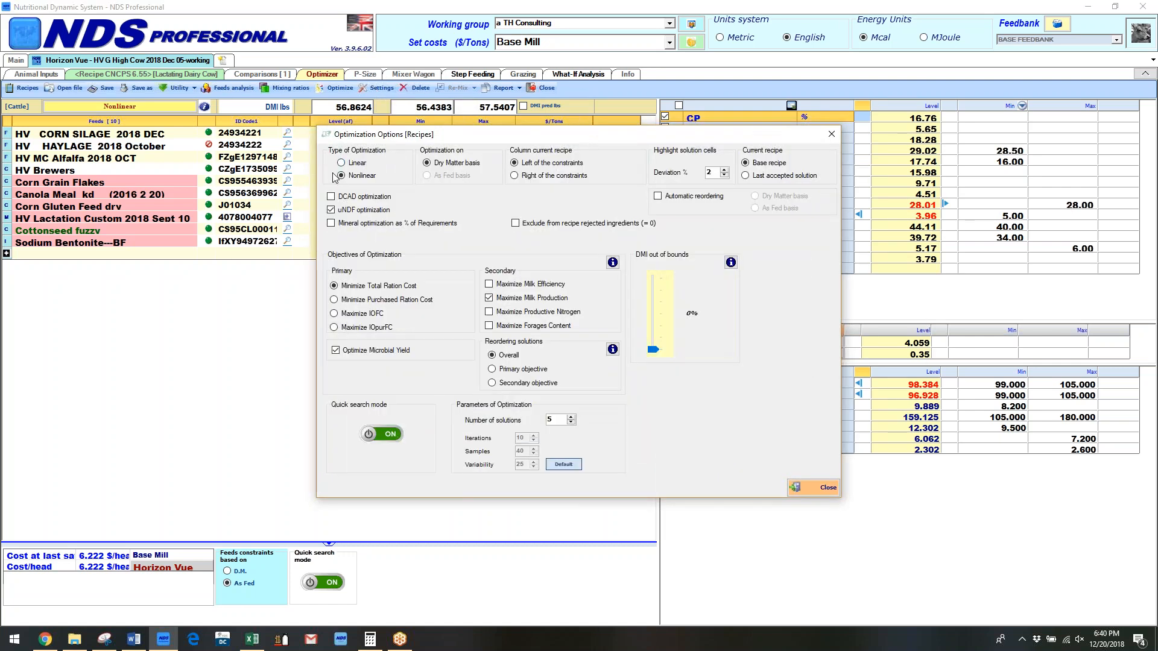
pyautogui.moveTo(483, 142); pyautogui.dragTo(314, 148)
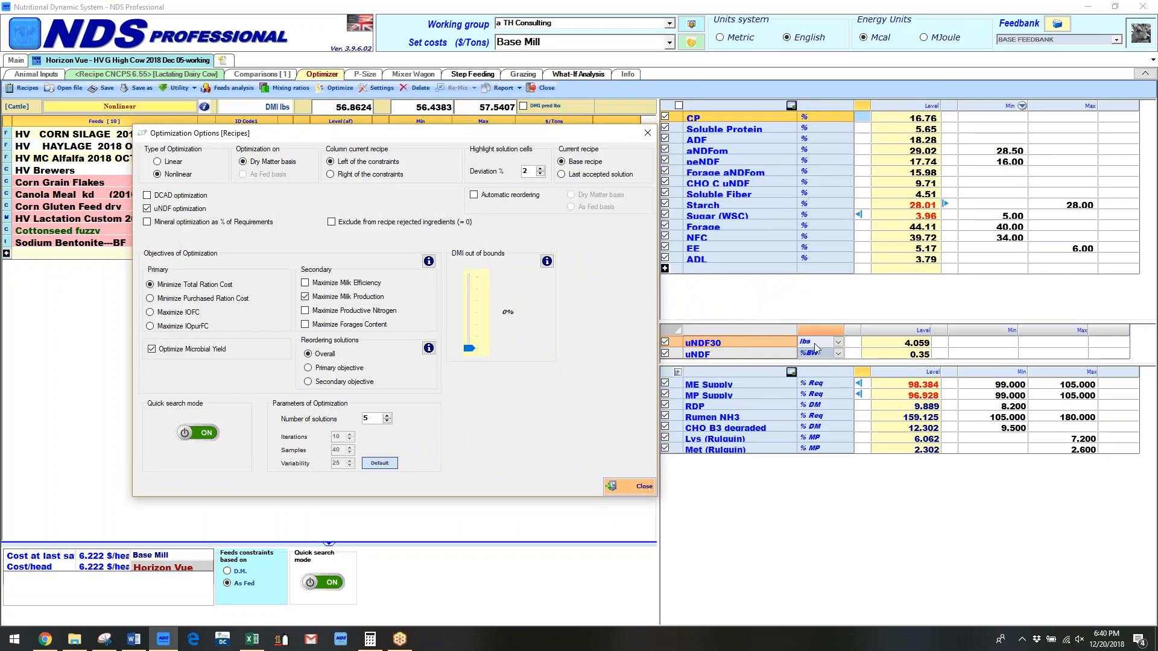
pyautogui.click(243, 161)
pyautogui.click(148, 195)
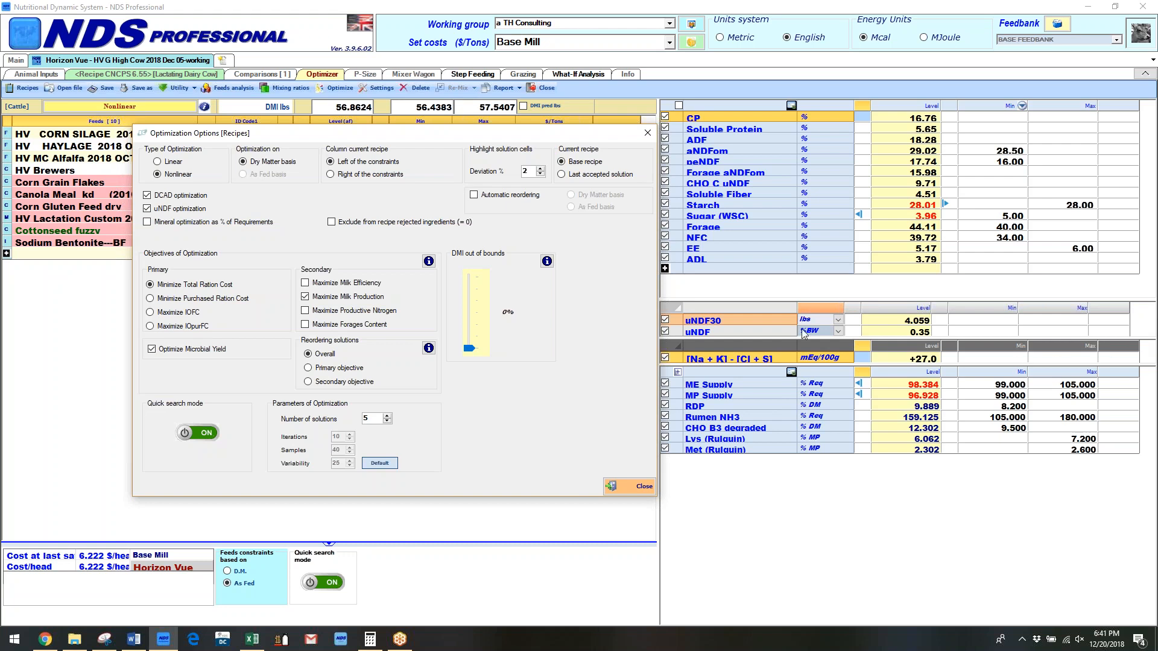
pyautogui.click(147, 209)
pyautogui.click(147, 196)
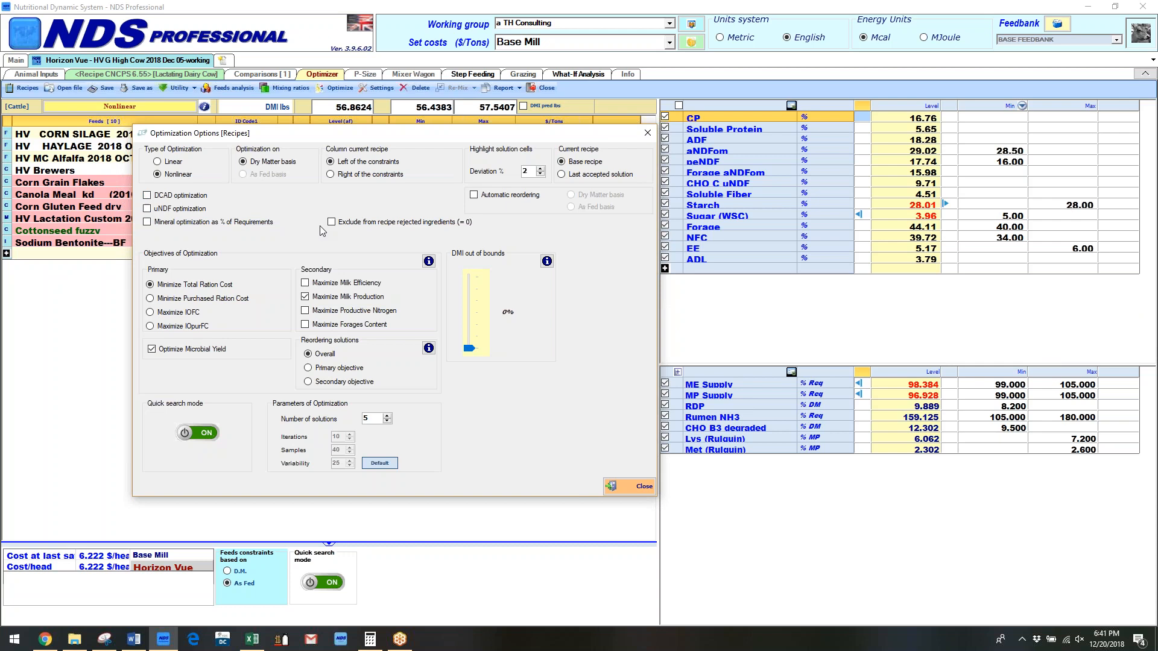
pyautogui.click(148, 197)
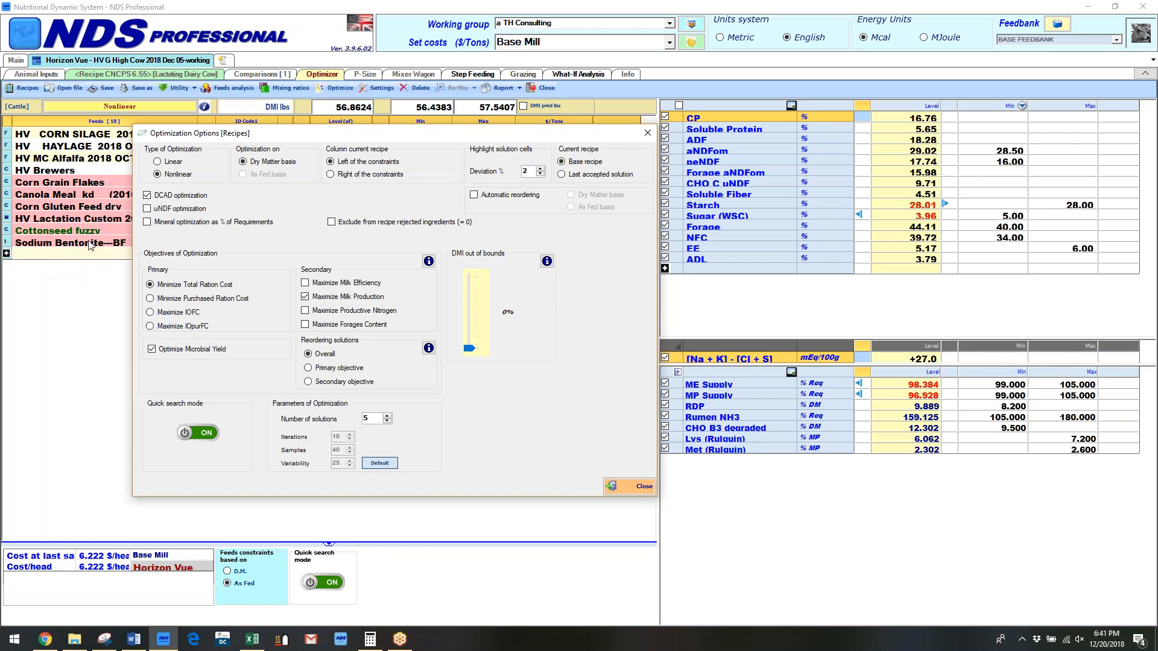
pyautogui.click(147, 195)
pyautogui.click(147, 209)
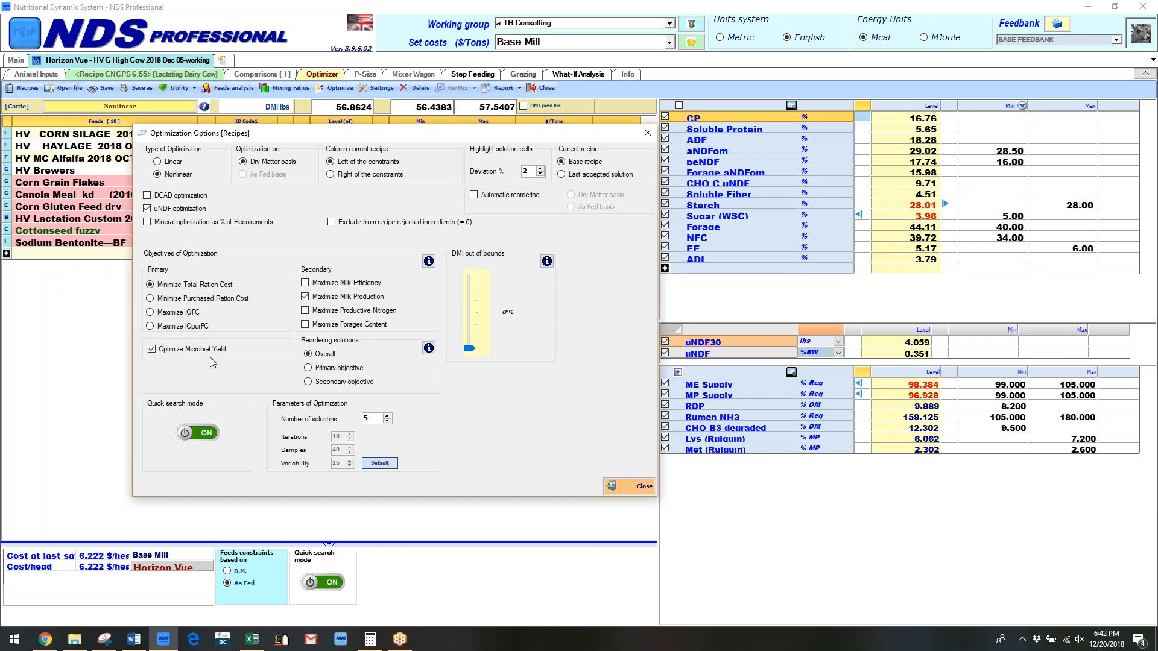
# Step: Switch Optimize Microbial Yield off and on again, and close the optimization options
pyautogui.click(152, 349)
pyautogui.click(152, 349)
pyautogui.moveTo(428, 350)
pyautogui.click(633, 493)
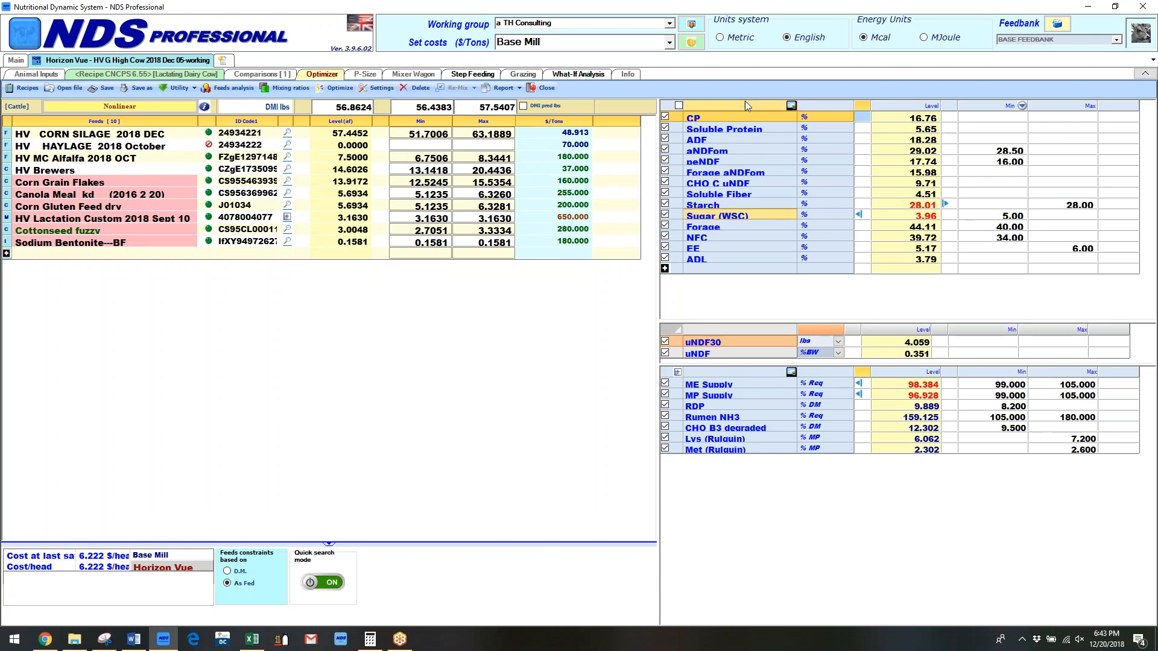
# Step: Examine the Lactating Dairy Cow specification and the list of nutrients that can be added to it
pyautogui.click(792, 107)
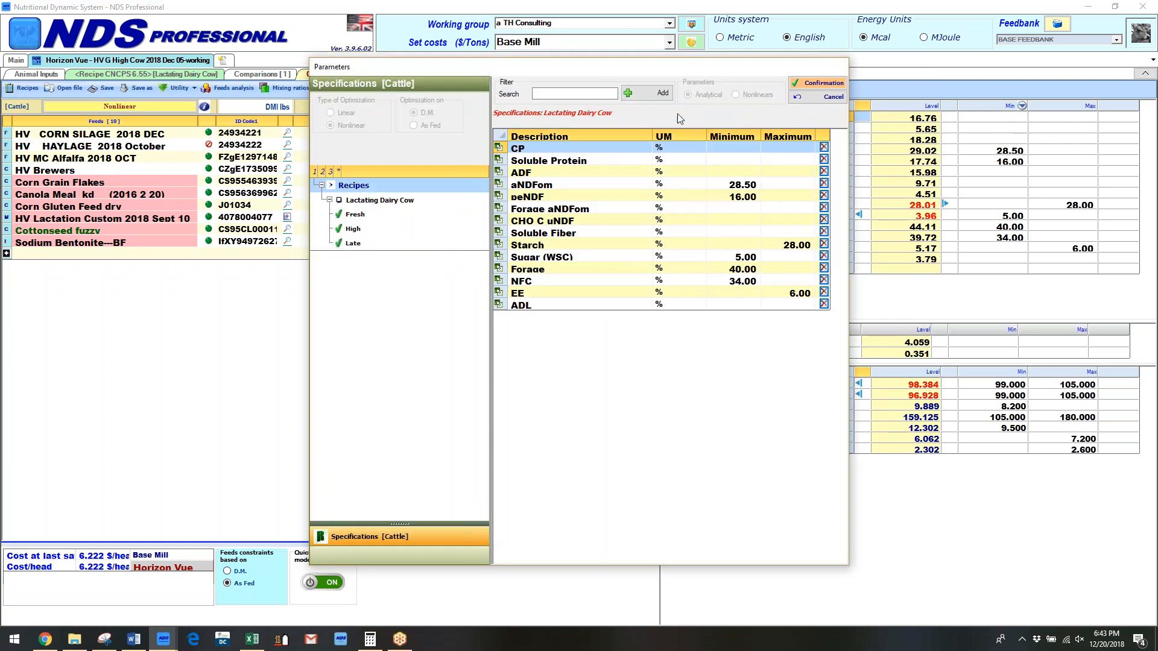
pyautogui.click(652, 93)
pyautogui.moveTo(630, 115); pyautogui.dragTo(336, 90)
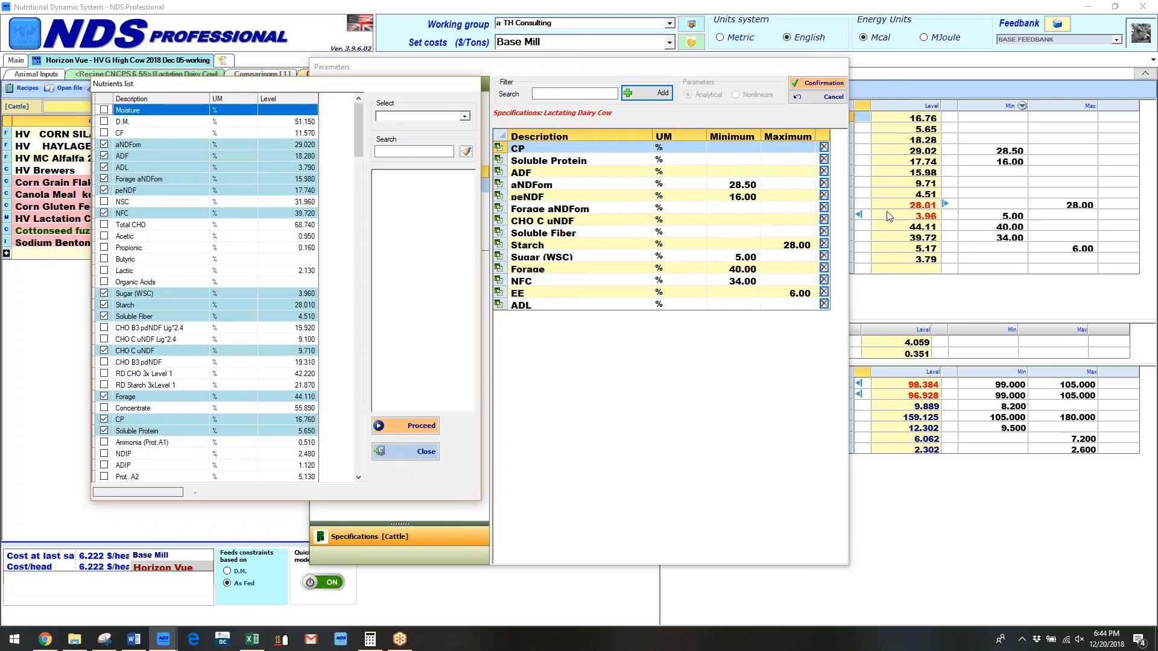
pyautogui.click(417, 452)
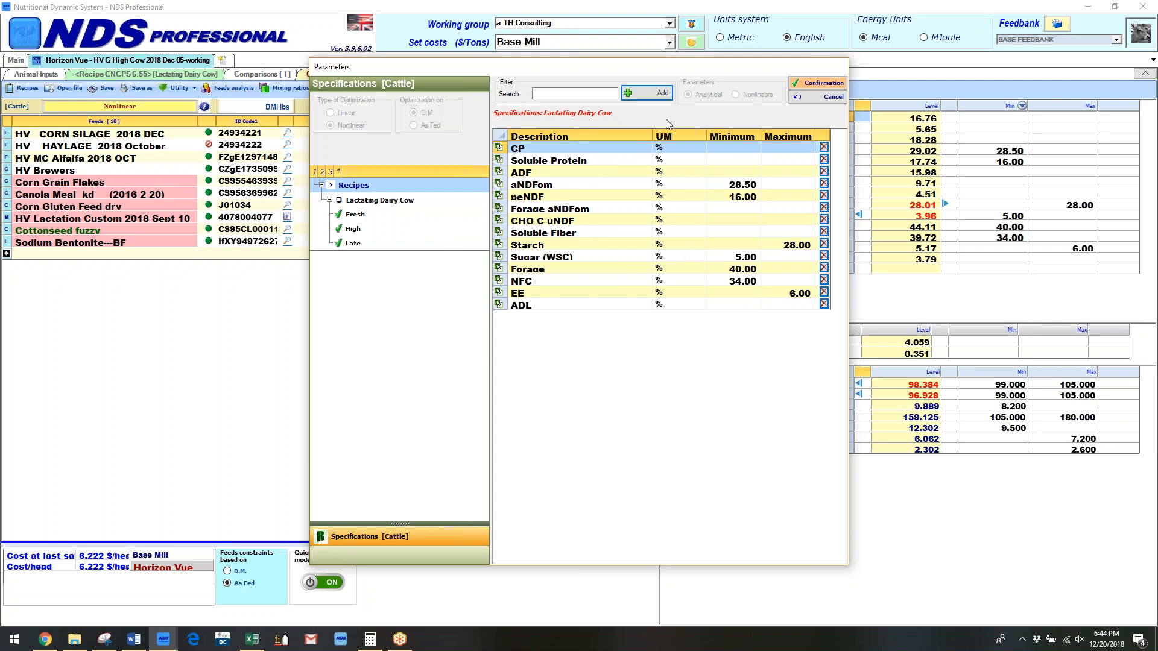
pyautogui.click(818, 83)
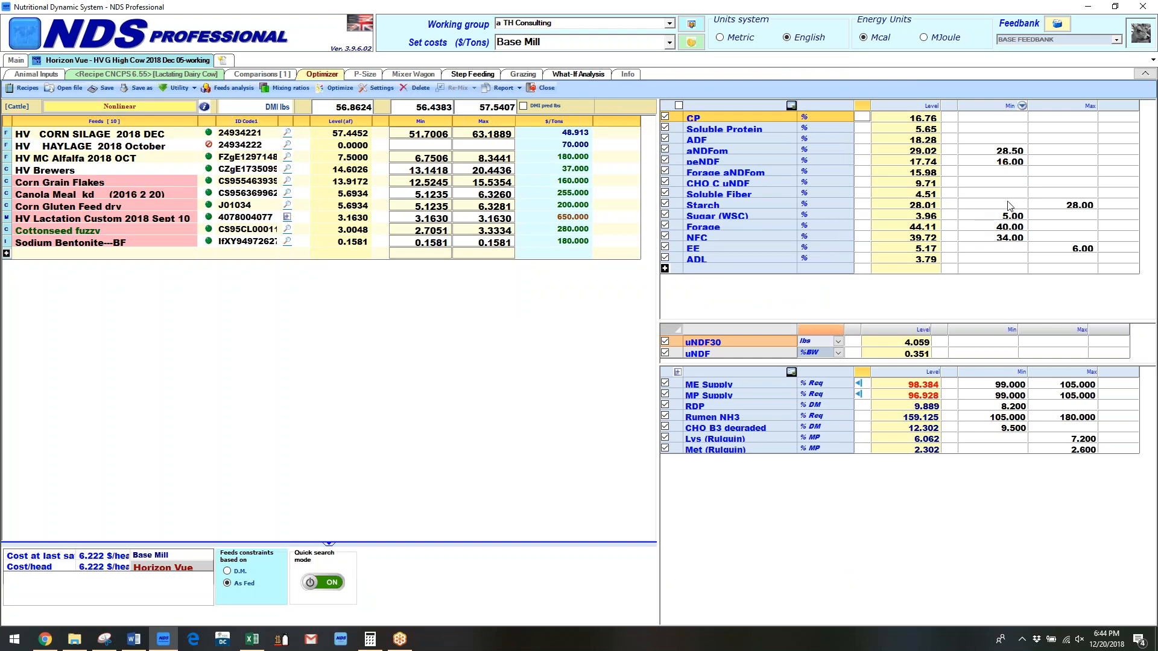
# Step: Set the starch maximum to 28.50% and clear the minimum for Sugar (WSC)
pyautogui.click(920, 206)
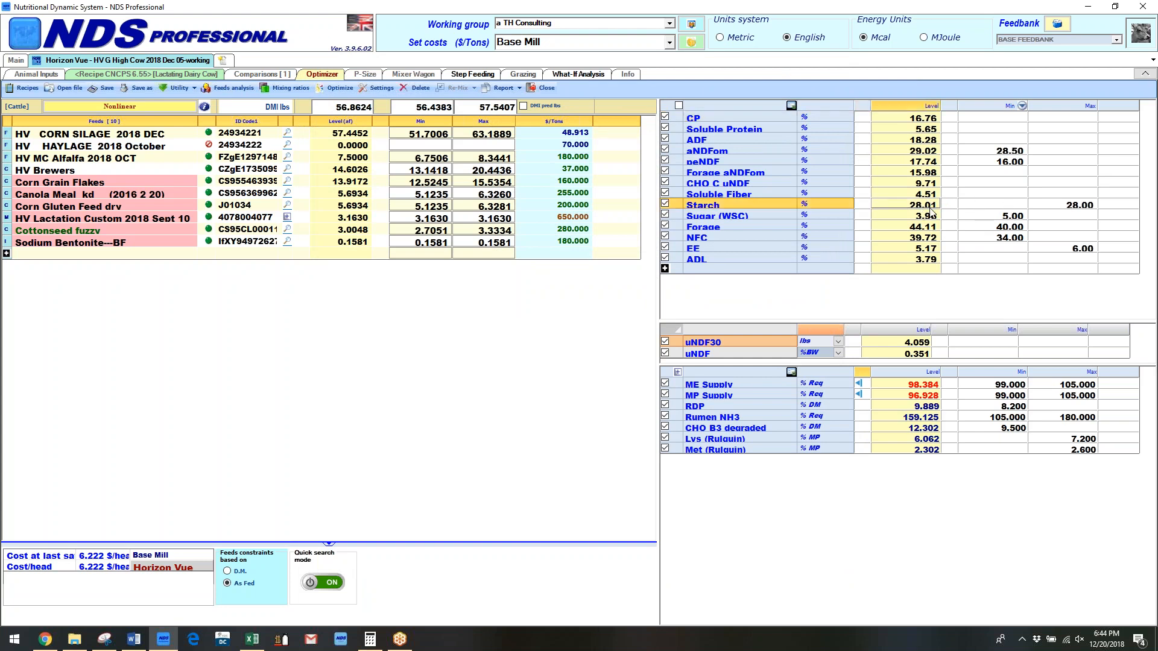
pyautogui.click(1072, 207)
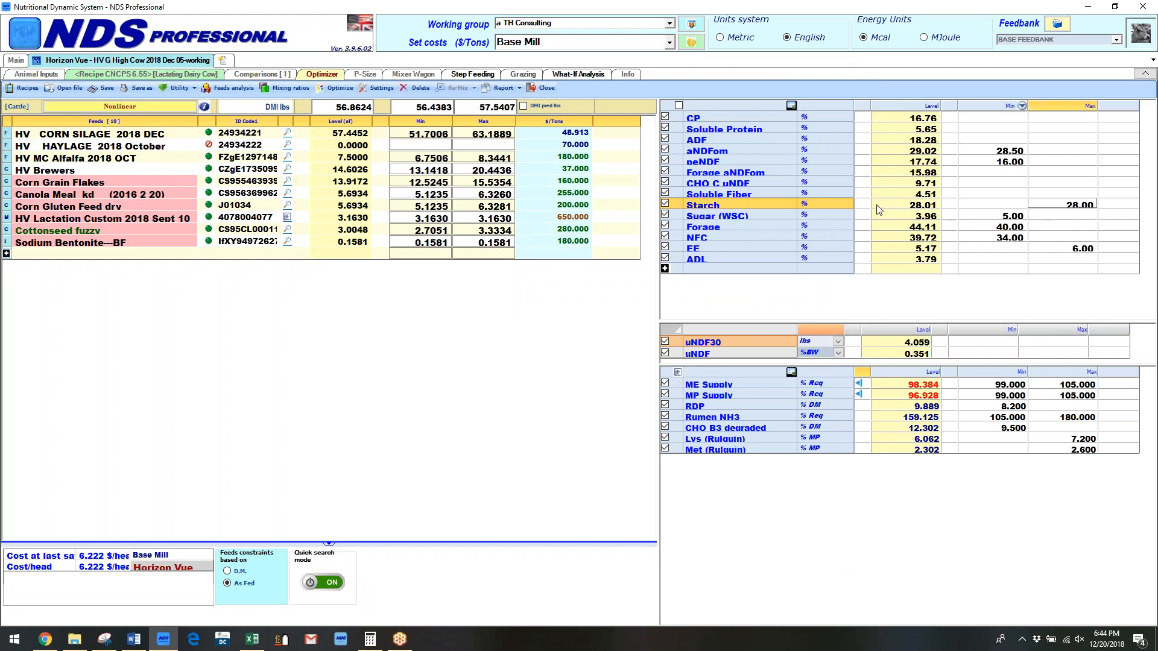
pyautogui.write('2')
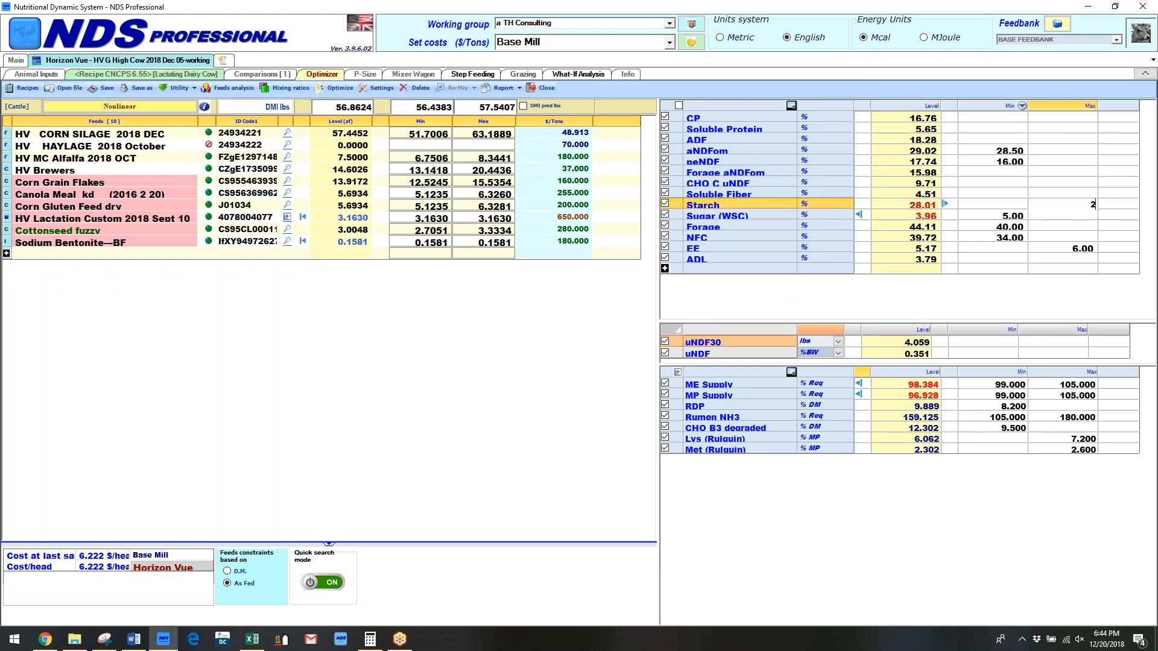
pyautogui.press('Return')
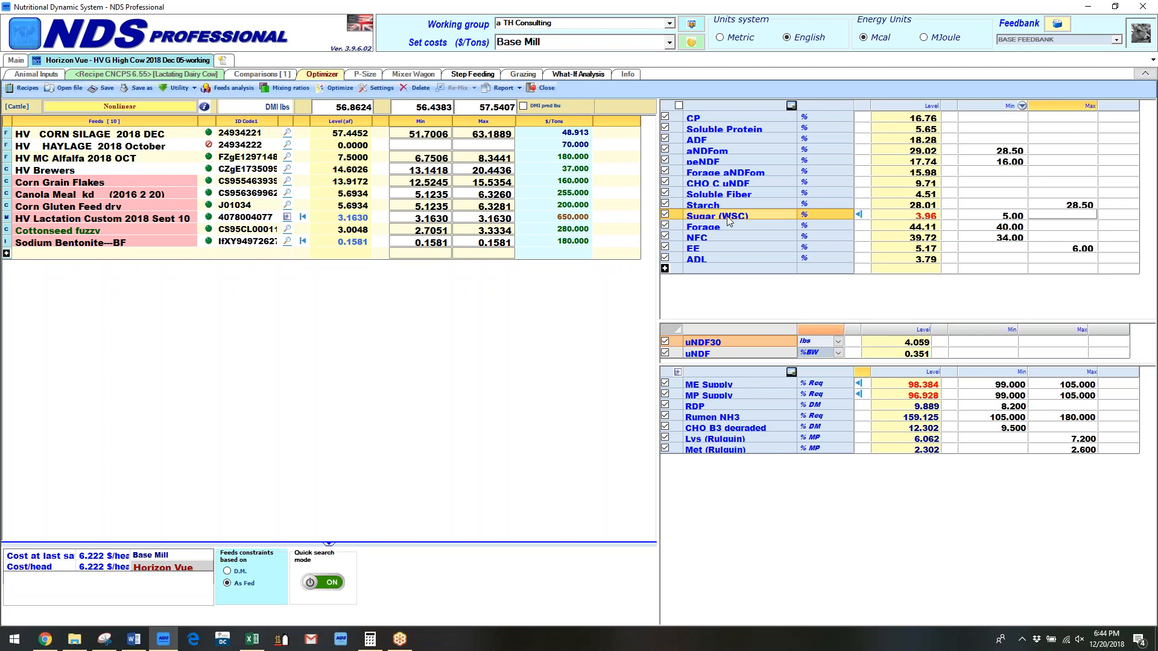
pyautogui.click(1008, 218)
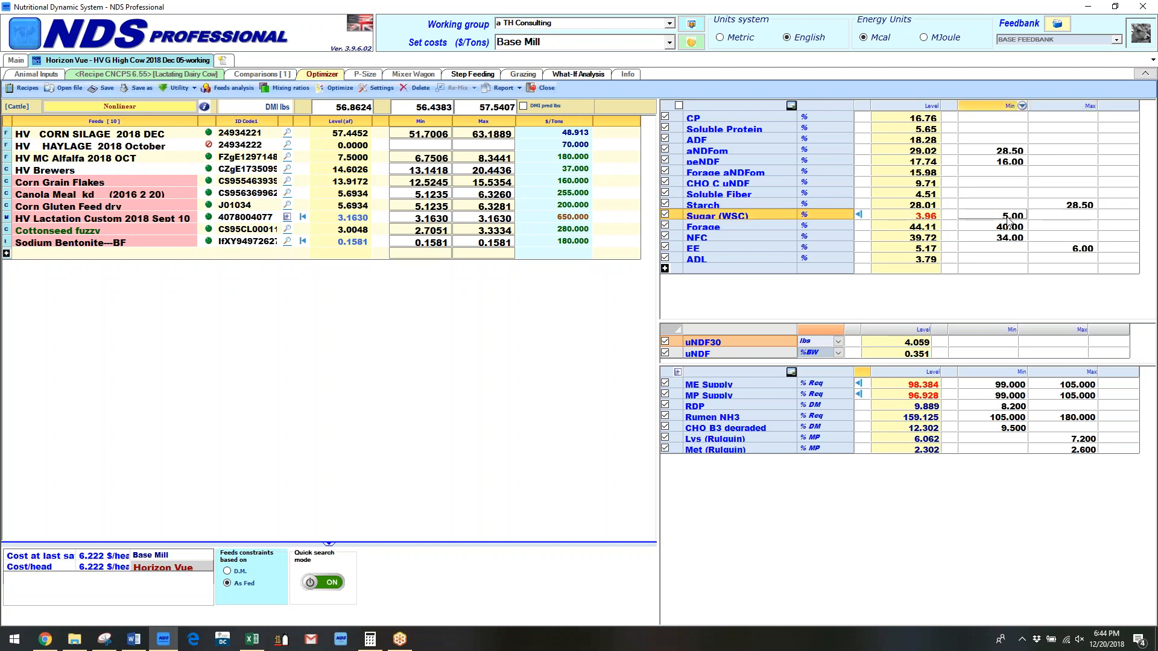
pyautogui.press('Delete')
pyautogui.press('Down')
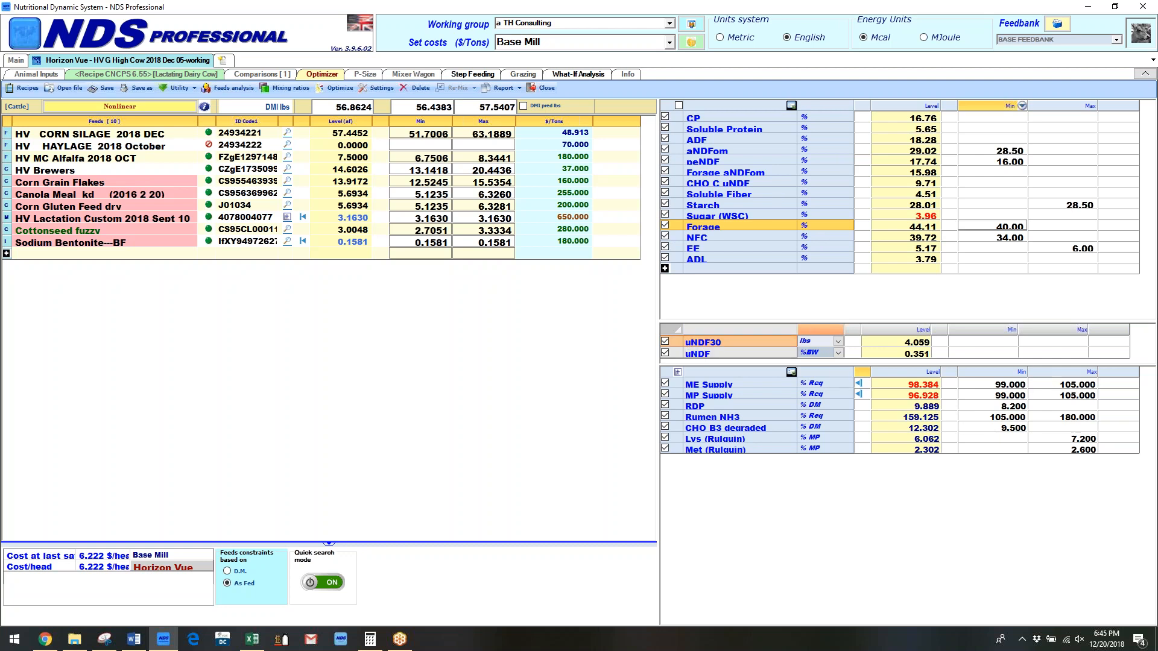
# Step: Set the uNDF minimum to 0.33 %BW
pyautogui.click(1004, 355)
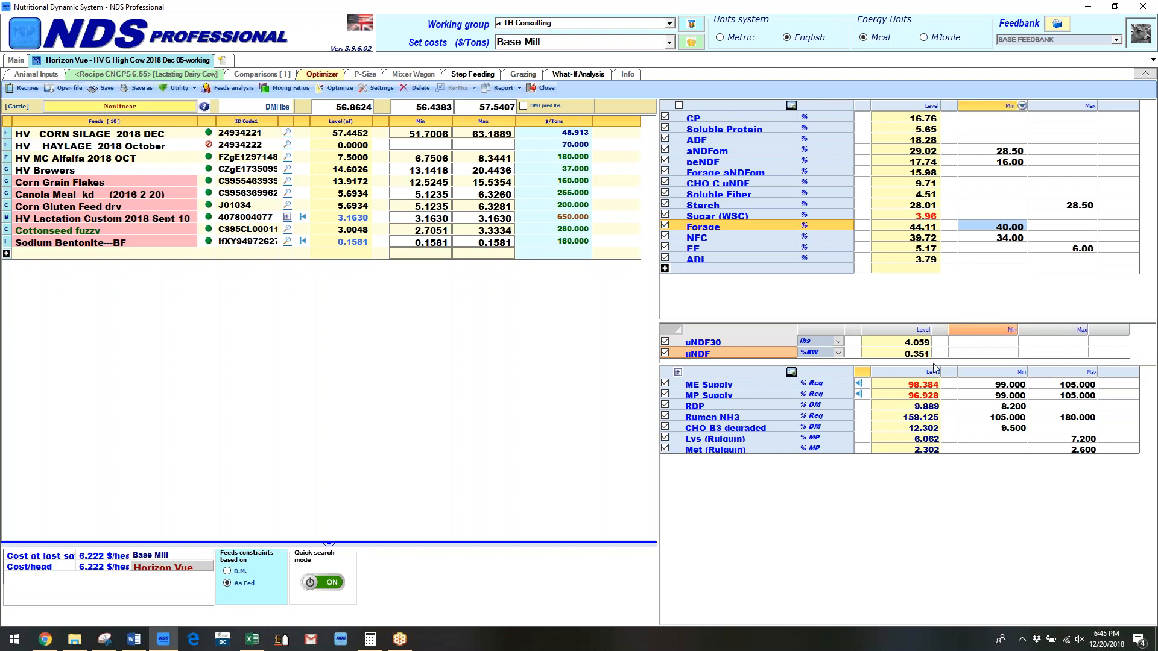
pyautogui.write('.33')
pyautogui.press('Tab')
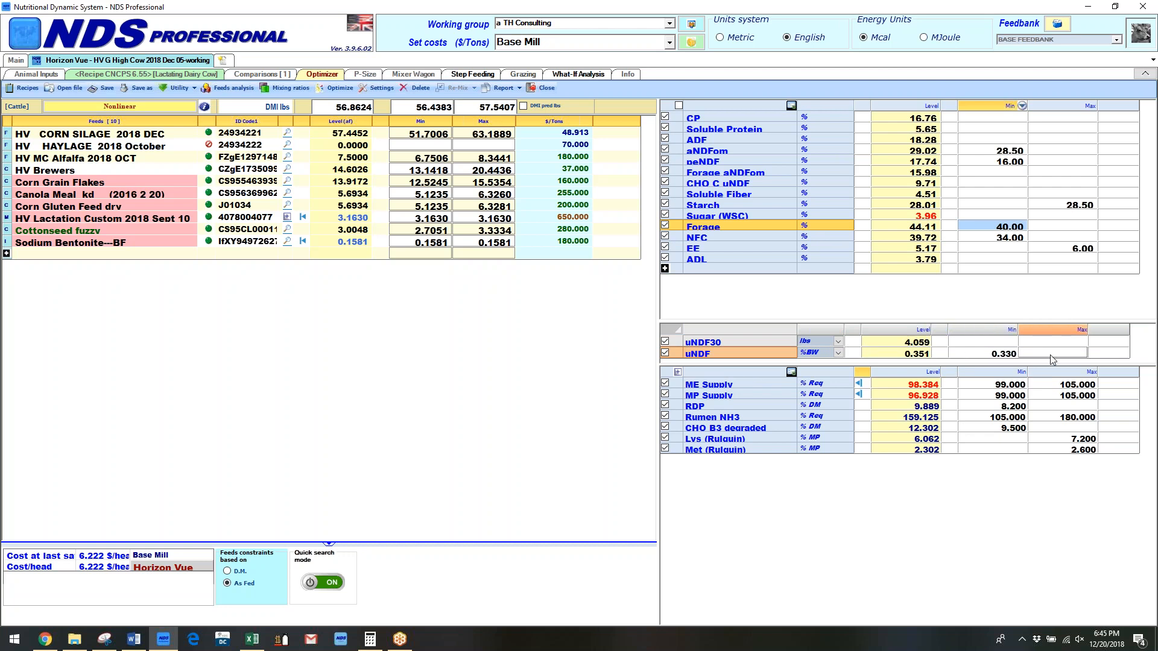
# Step: Set the uNDF maximum to 0.39 %BW and exclude uNDF30, Lys (Rulquin) and Met (Rulquin) from the constraints
pyautogui.write('.39')
pyautogui.press('Return')
pyautogui.click(664, 341)
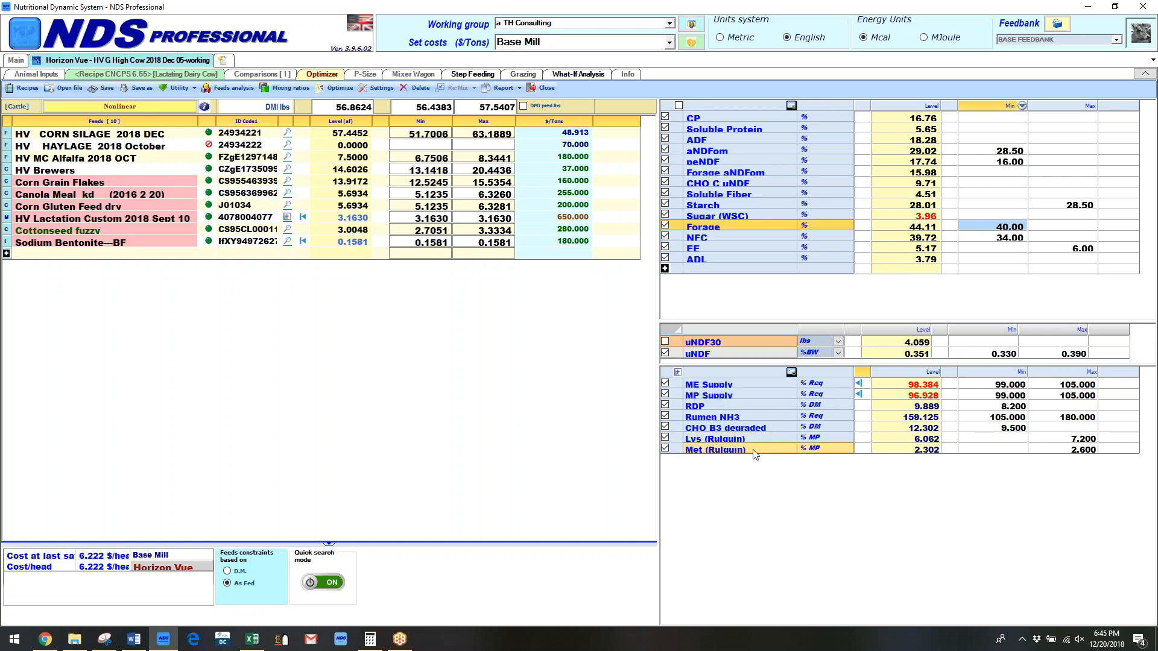
pyautogui.click(665, 438)
pyautogui.click(665, 448)
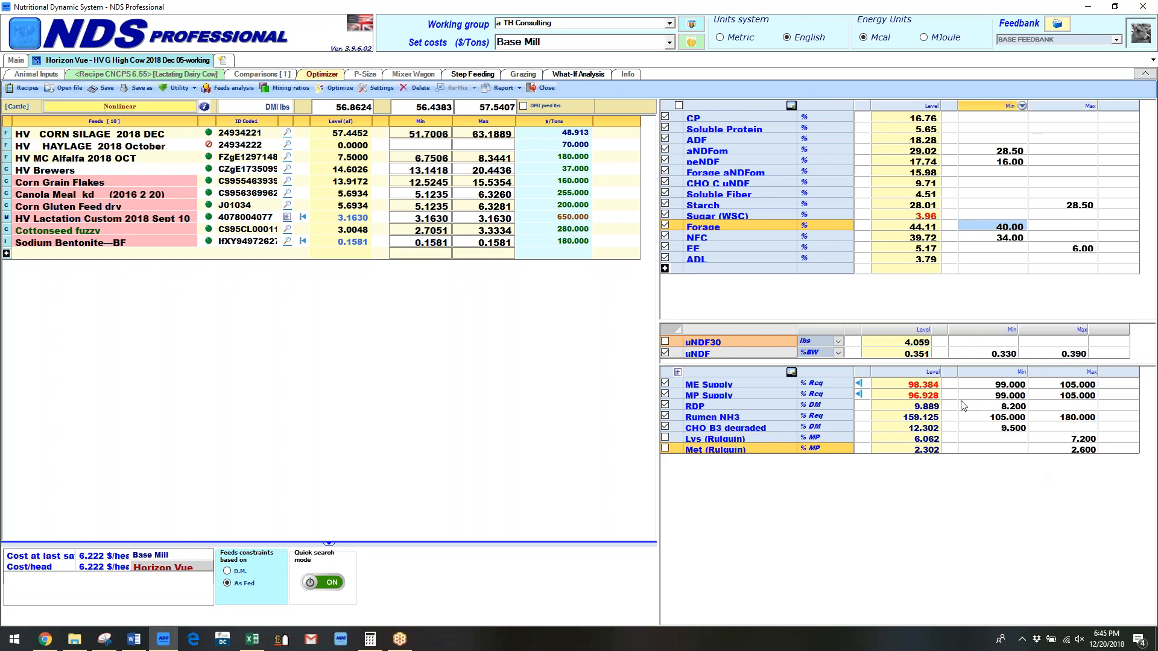
# Step: Run the nonlinear optimization, leaving the Sugar (WSC) minimum and maximum empty
pyautogui.click(925, 216)
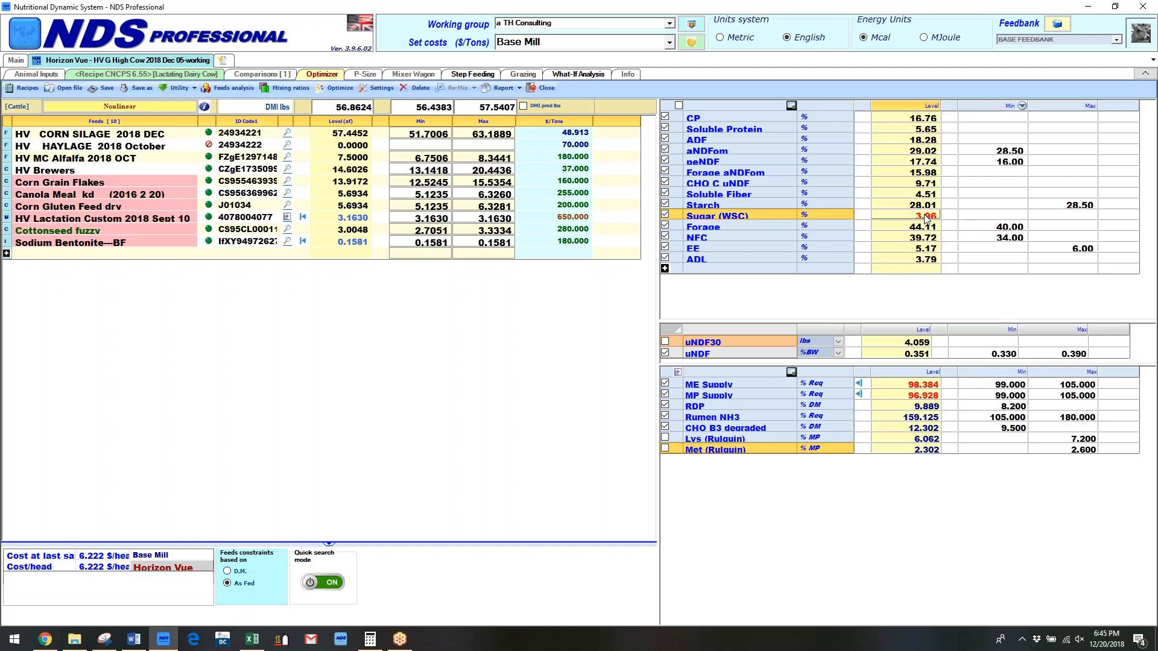
pyautogui.click(1040, 215)
pyautogui.click(1005, 217)
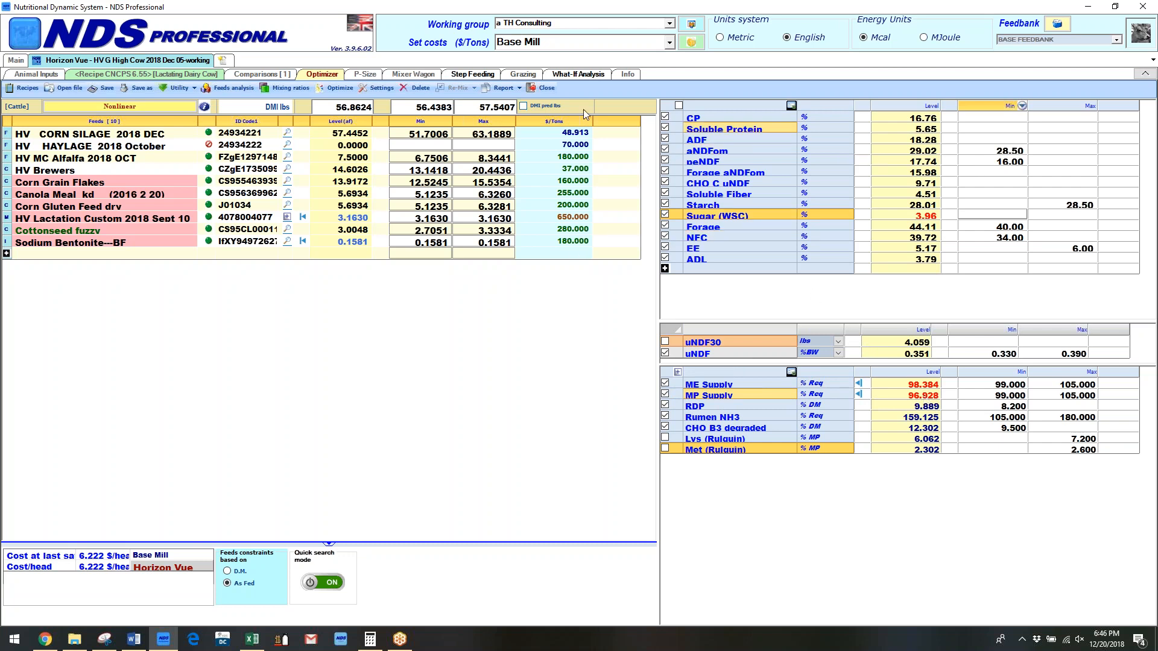
pyautogui.click(341, 90)
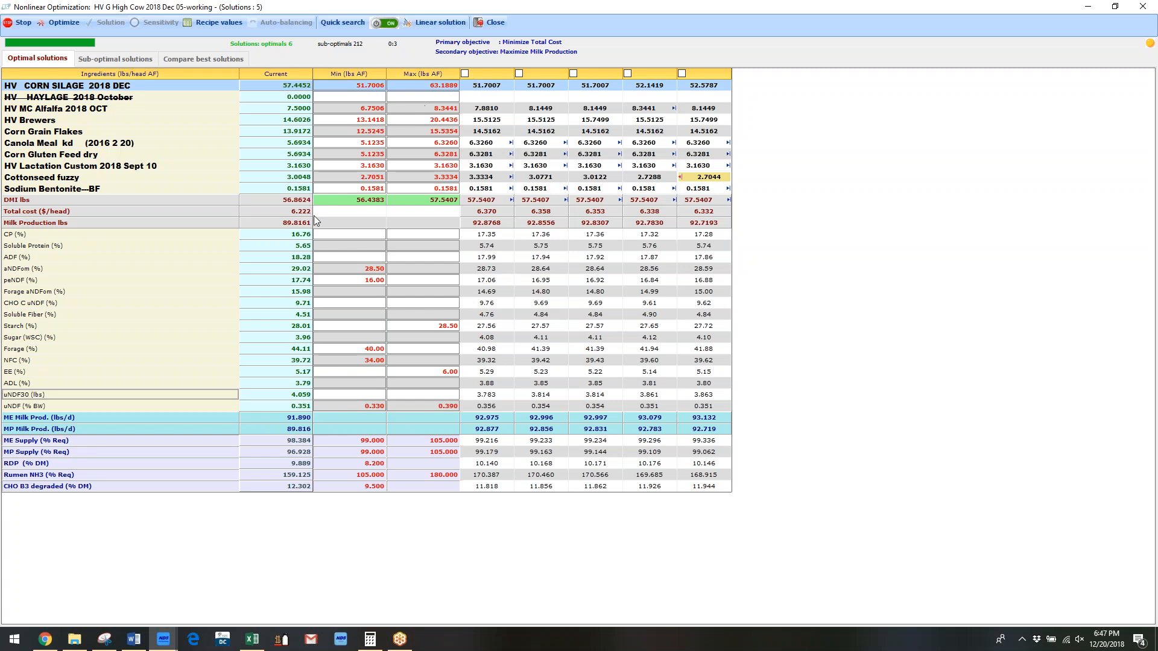
# Step: Set the DMI maximum to 56.9 lbs in the solutions table and rerun the optimization
pyautogui.click(293, 204)
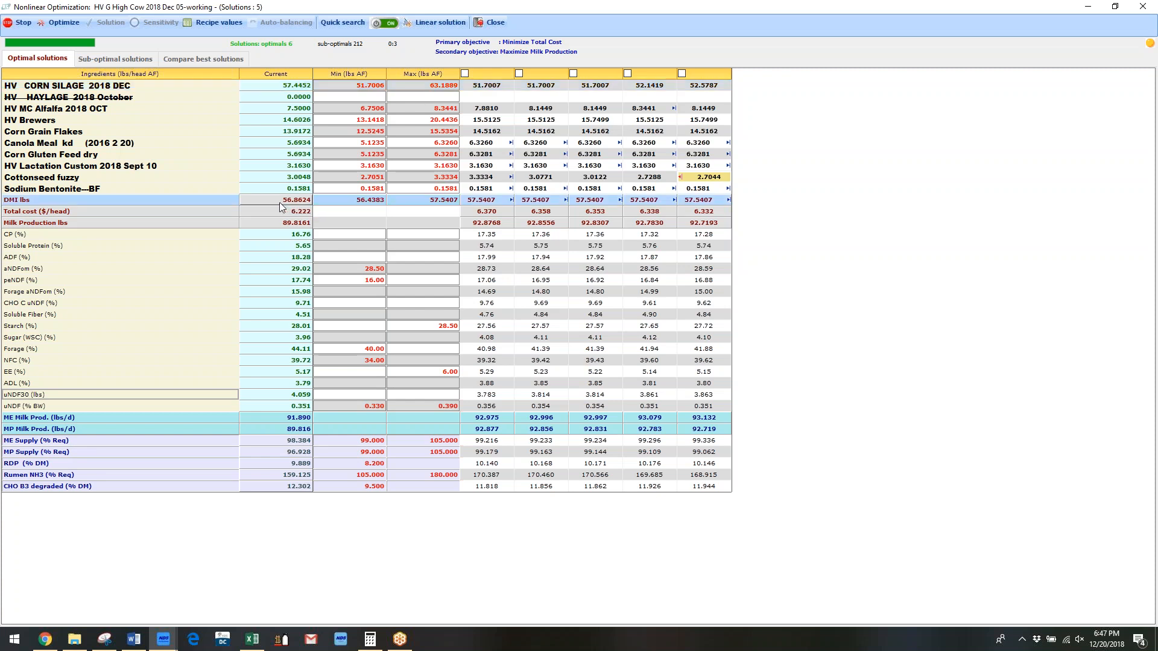
pyautogui.click(441, 201)
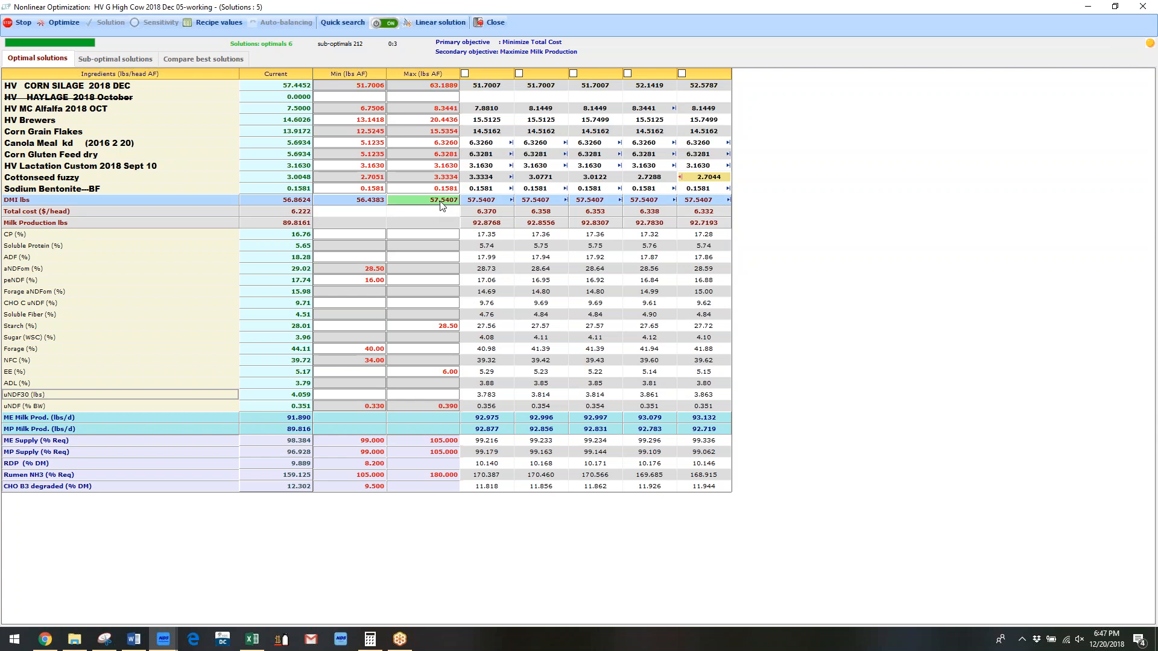
pyautogui.write('56.9')
pyautogui.press('Return')
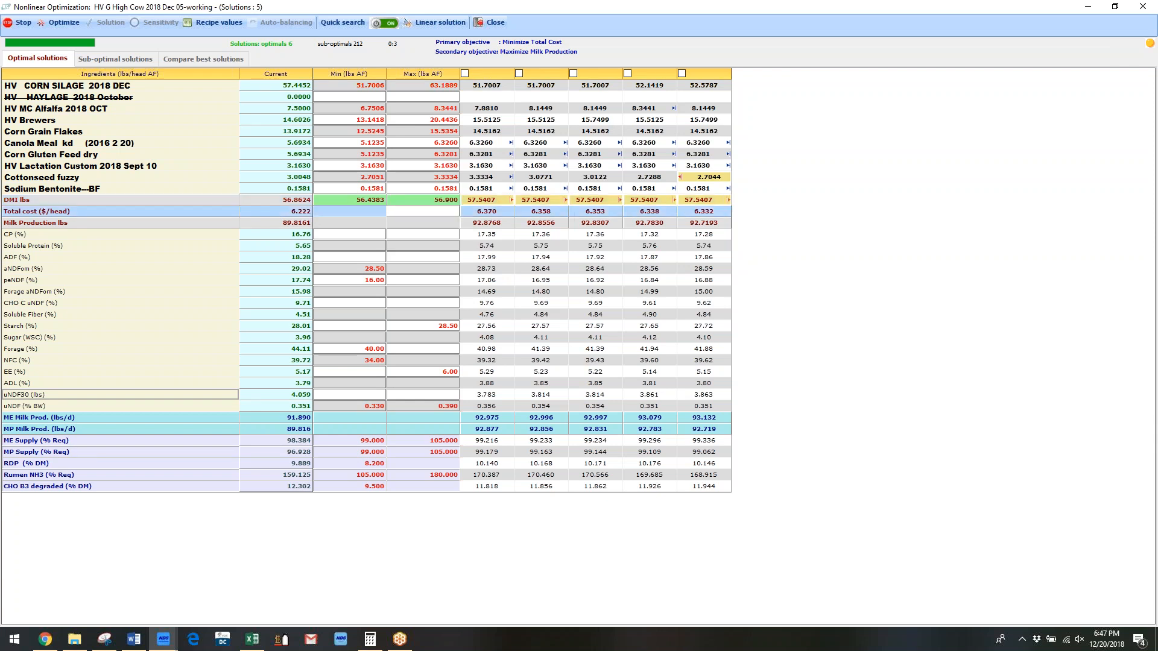
pyautogui.click(64, 23)
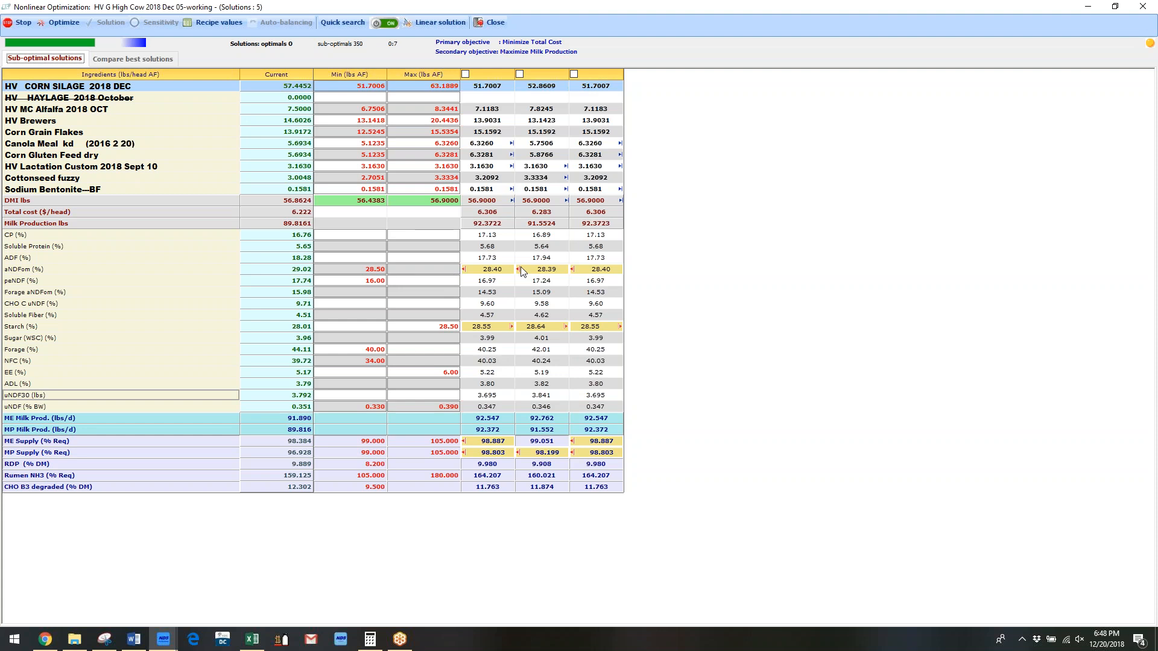
# Step: Set the aNDFom minimum to 28.4%
pyautogui.click(374, 275)
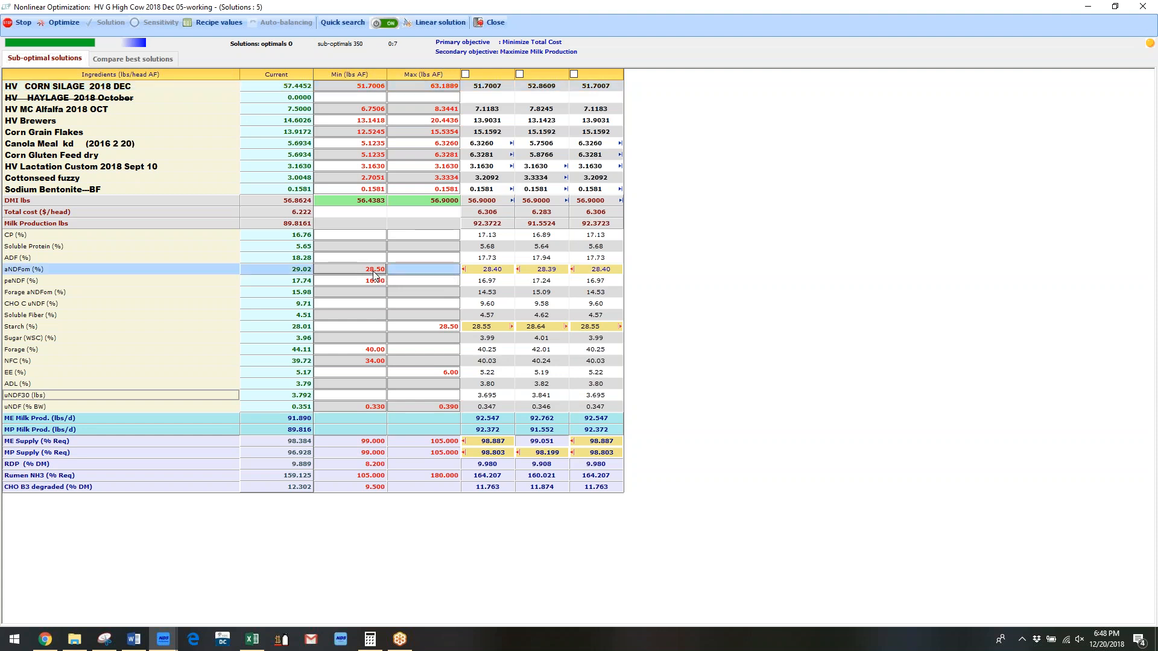
pyautogui.write('28.4')
pyautogui.press('Return')
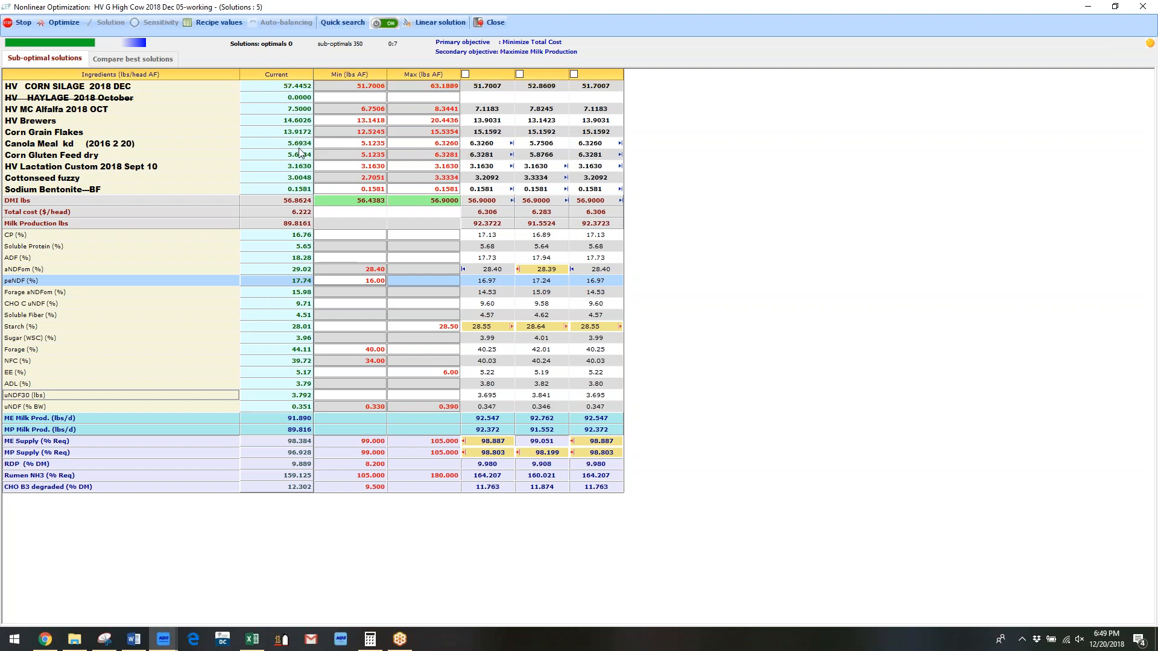
# Step: Rerun the optimization with the Canola Meal maximum set to 77 lbs and the Corn Gluten Feed dry maximum set to 6.5 lbs
pyautogui.click(341, 150)
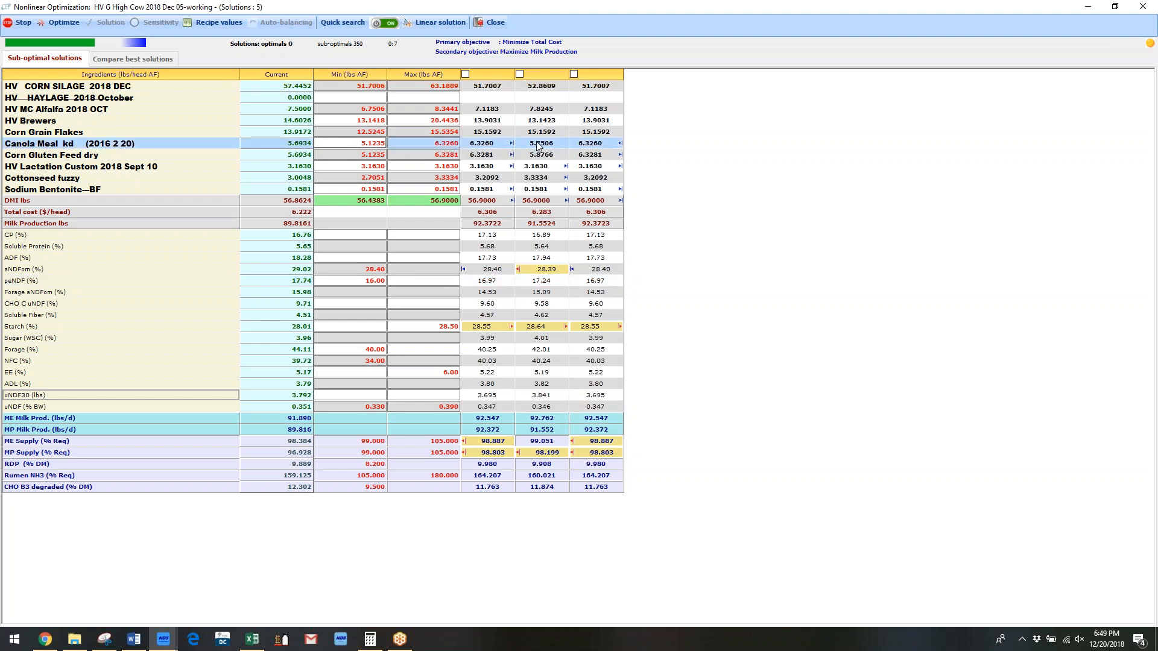
pyautogui.click(446, 146)
pyautogui.write('77')
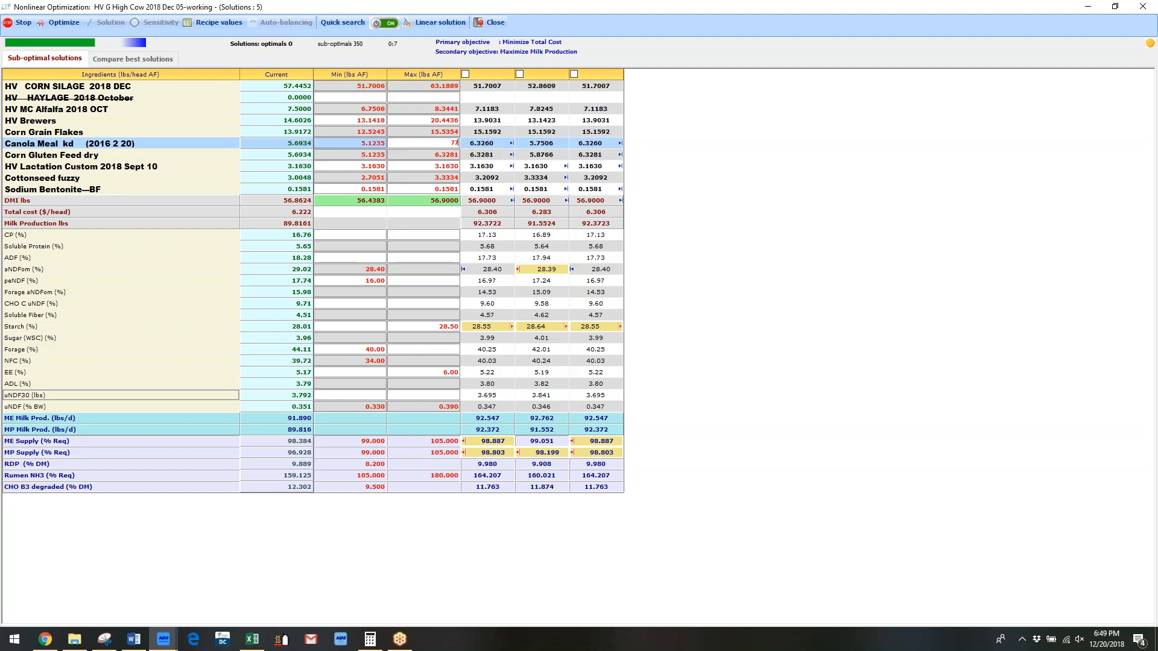
pyautogui.press('Return')
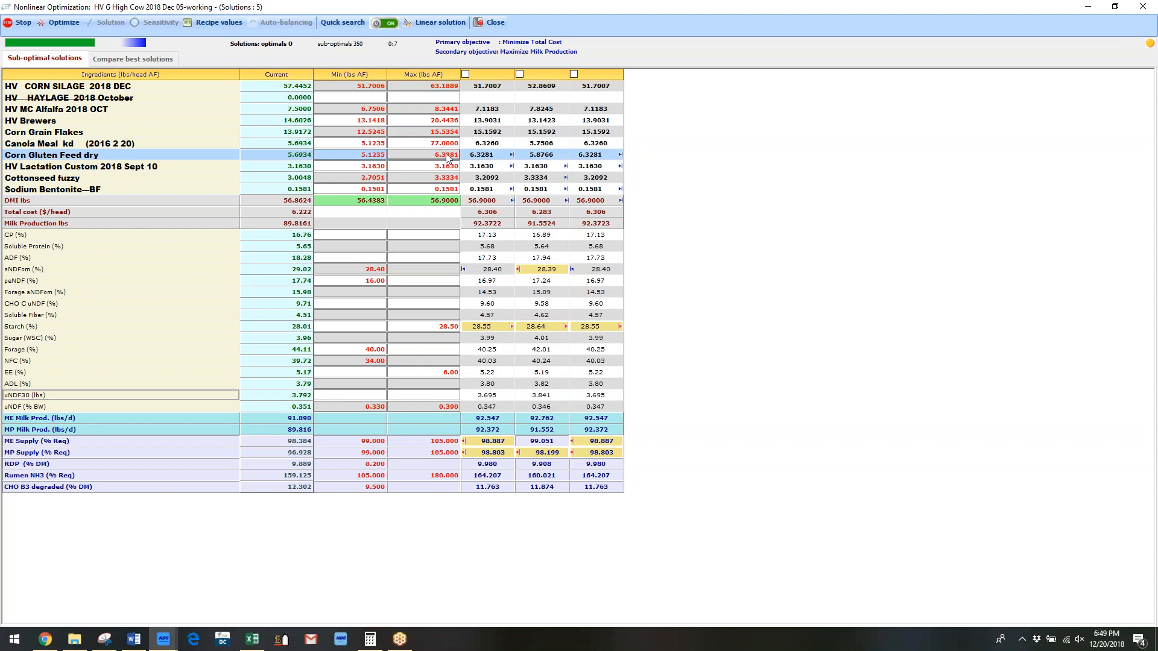
pyautogui.write('6.5')
pyautogui.press('Return')
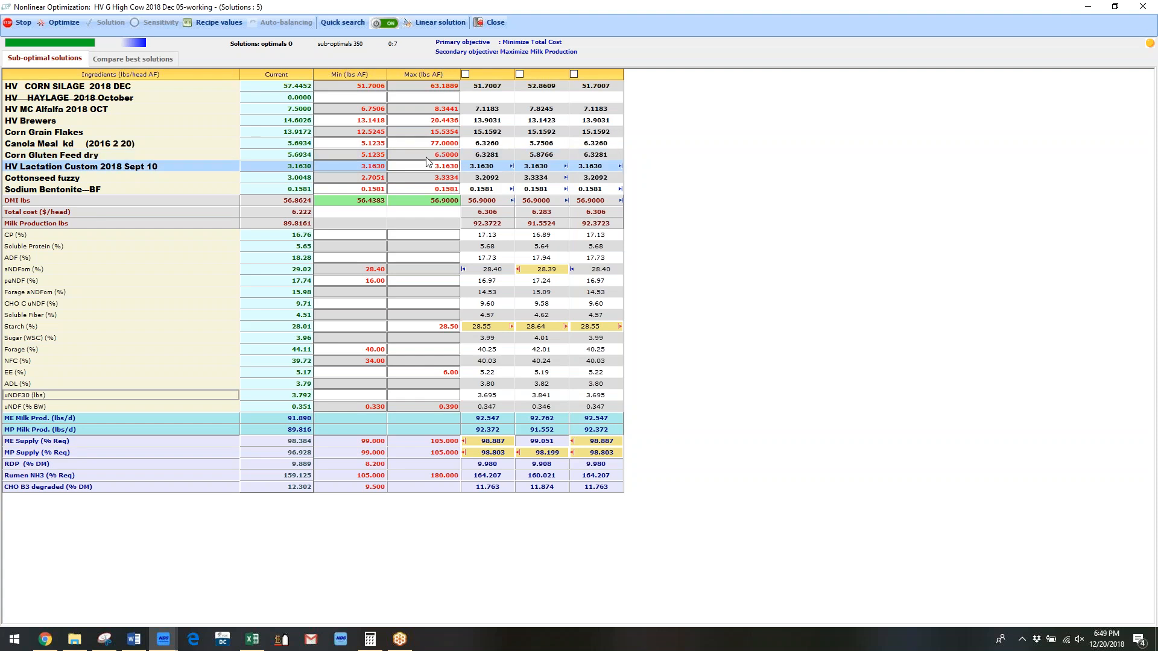
pyautogui.click(59, 24)
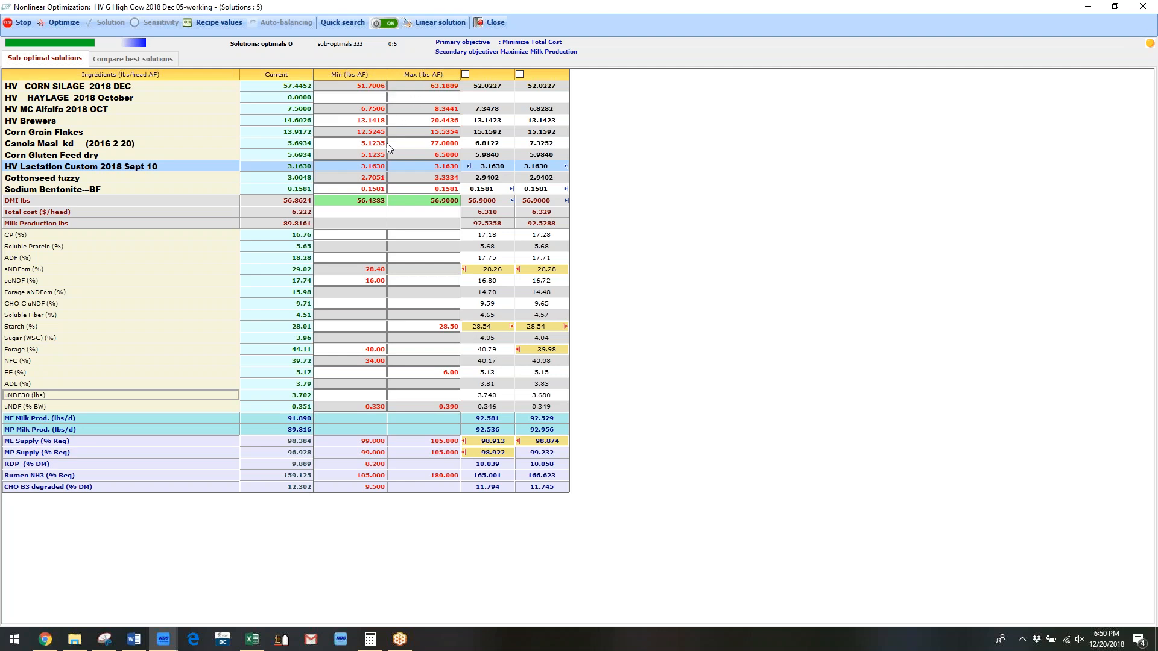
# Step: Set the DMI maximum to 57.25 lbs and rerun the optimization
pyautogui.click(445, 201)
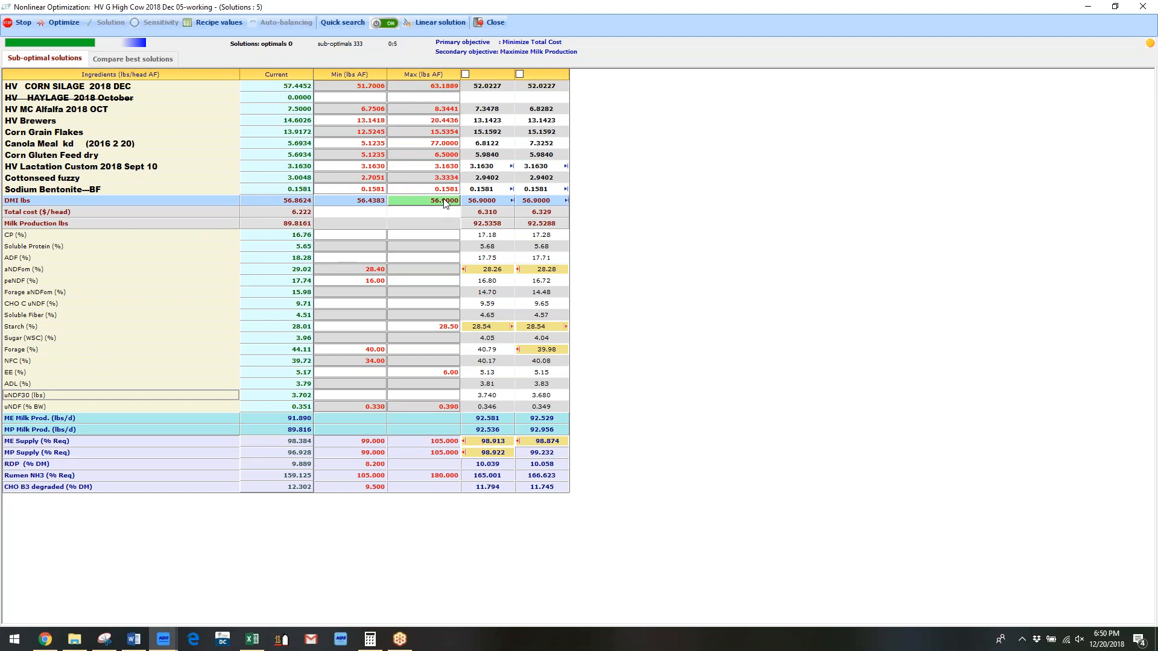
pyautogui.write('57.25')
pyautogui.press('Return')
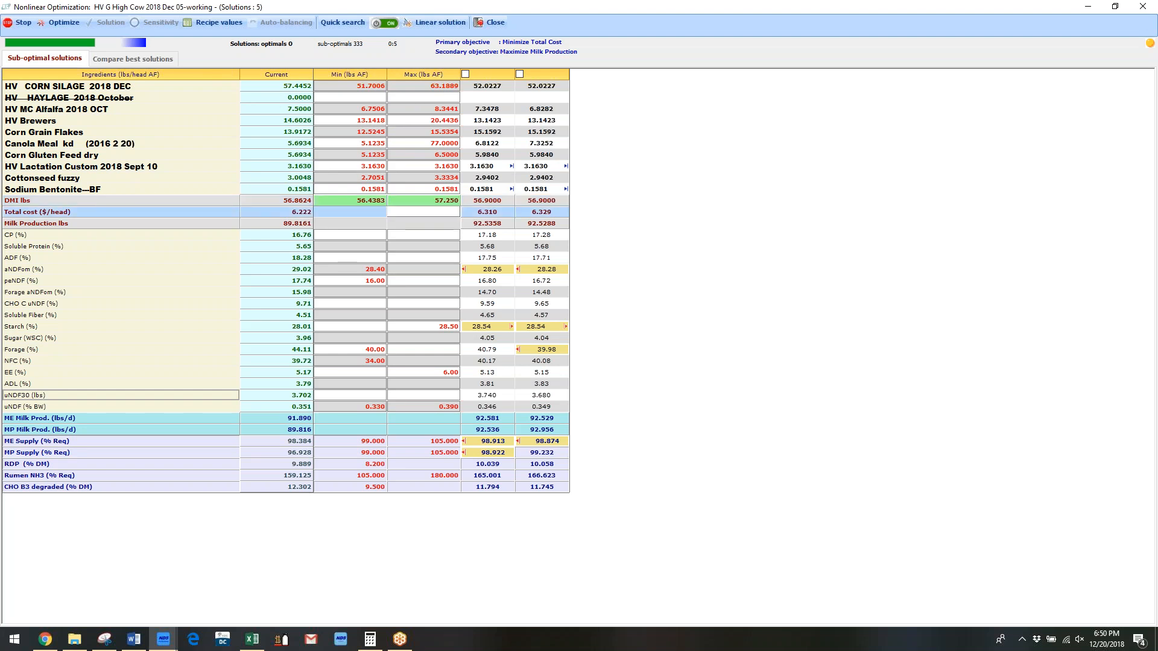
pyautogui.click(61, 23)
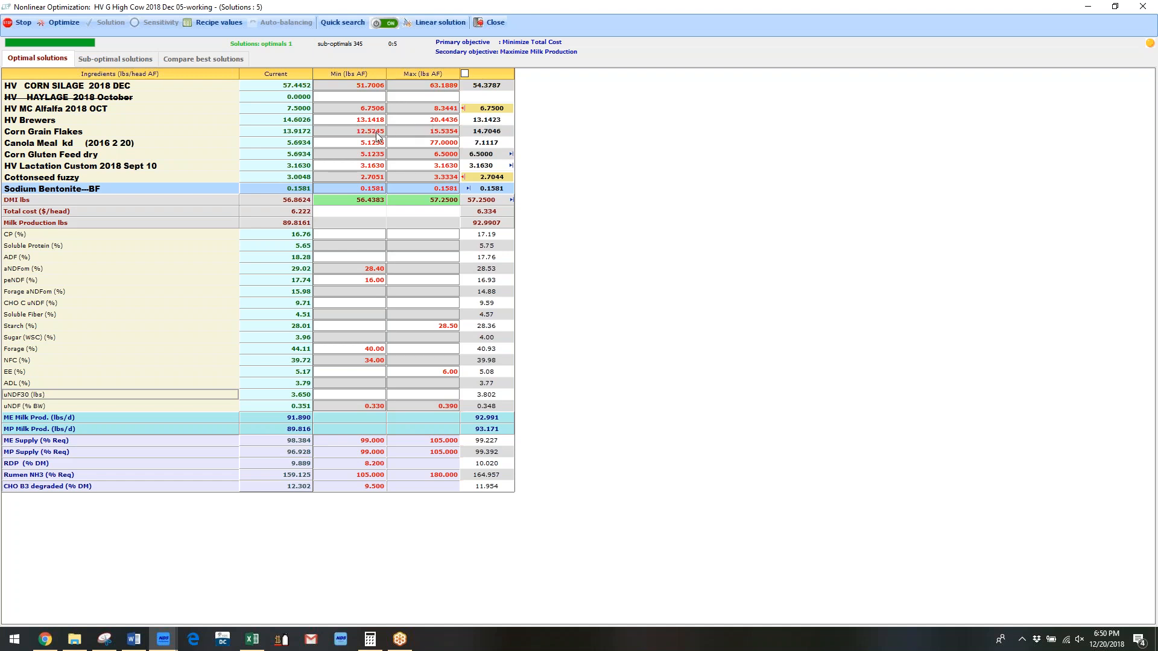
# Step: Correct the Canola Meal maximum to 7 lbs
pyautogui.click(435, 146)
pyautogui.press('Return')
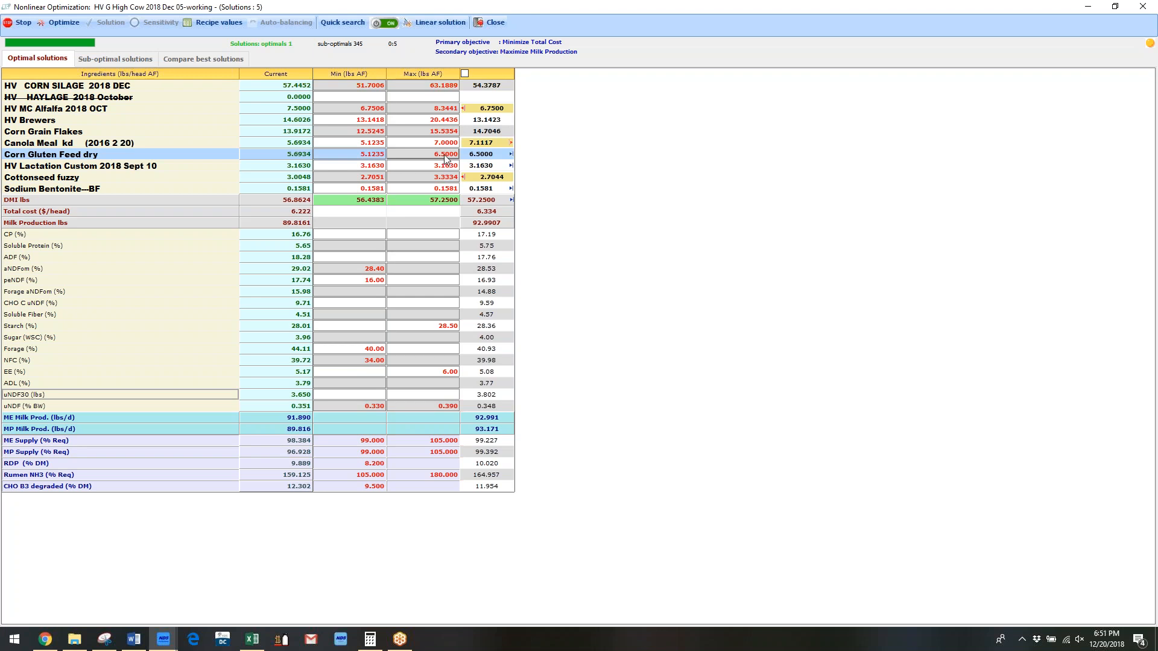
# Step: Compare the crude protein, total cost and milk production of the current ration with those of the optimal solution
pyautogui.click(297, 237)
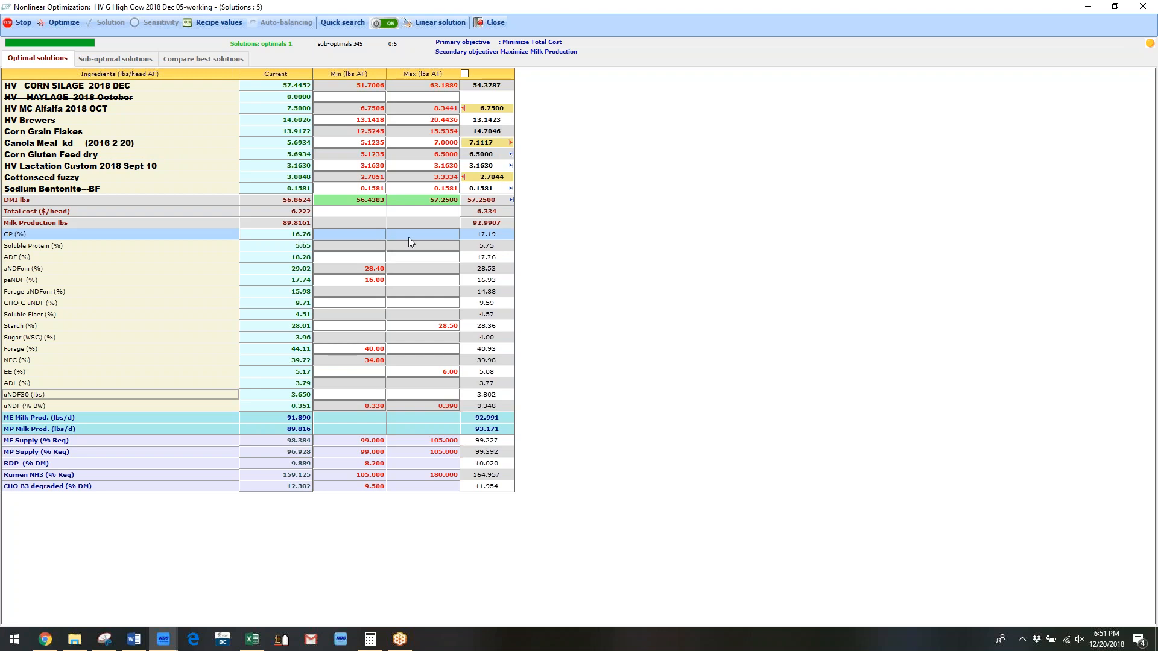
pyautogui.click(496, 236)
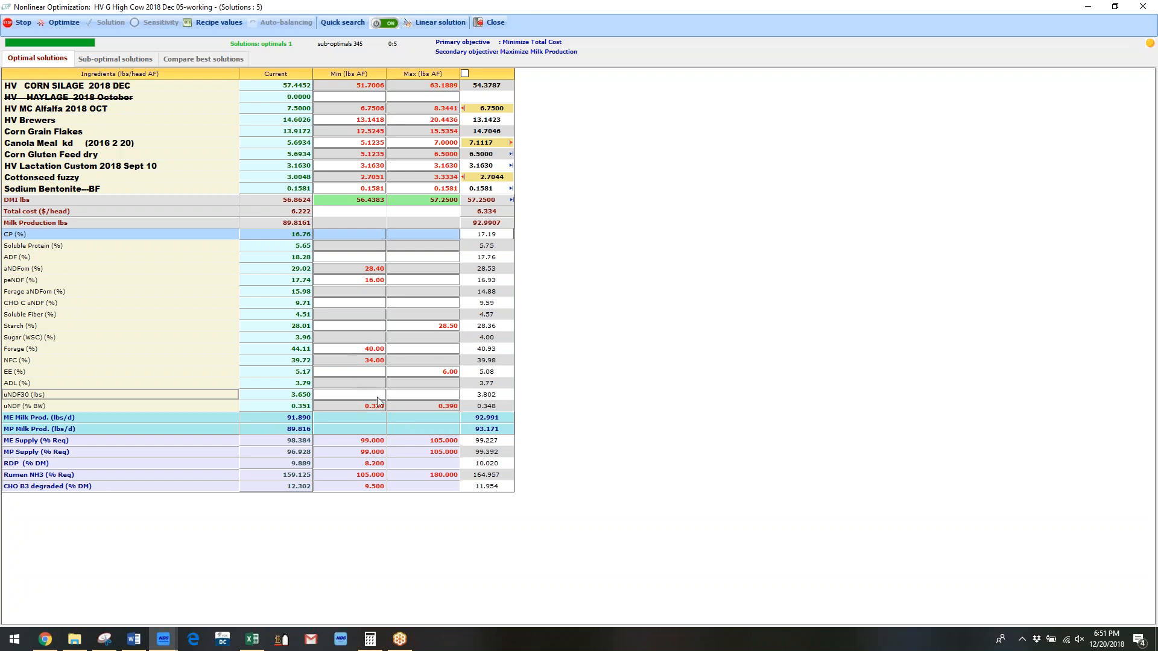
pyautogui.click(299, 224)
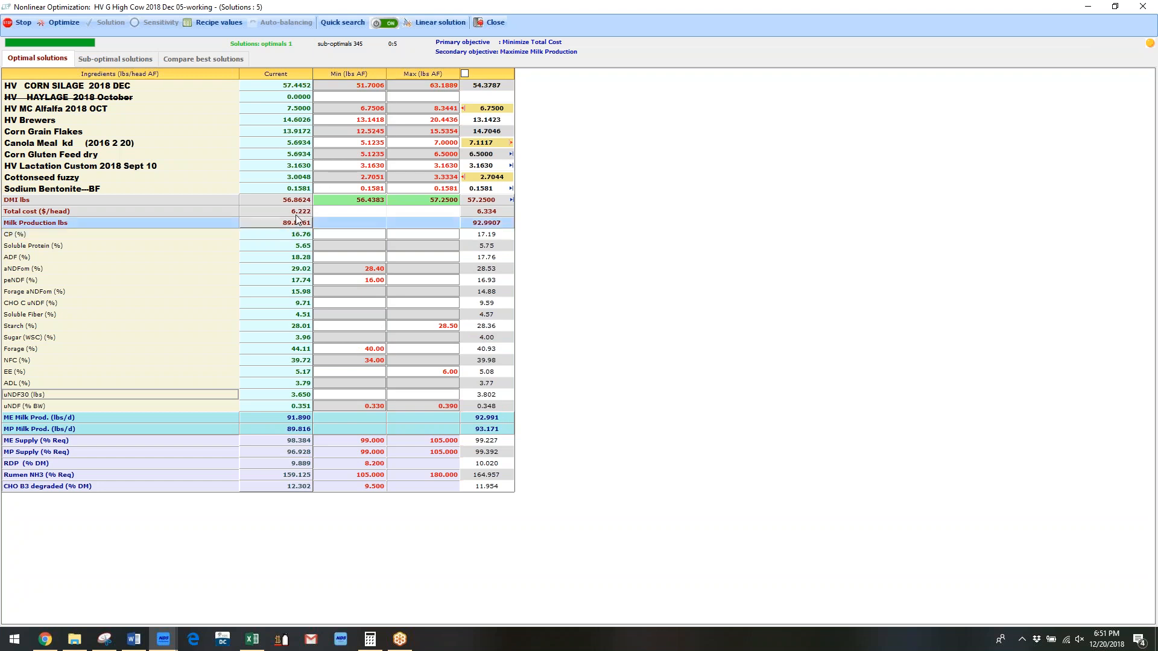
pyautogui.click(296, 215)
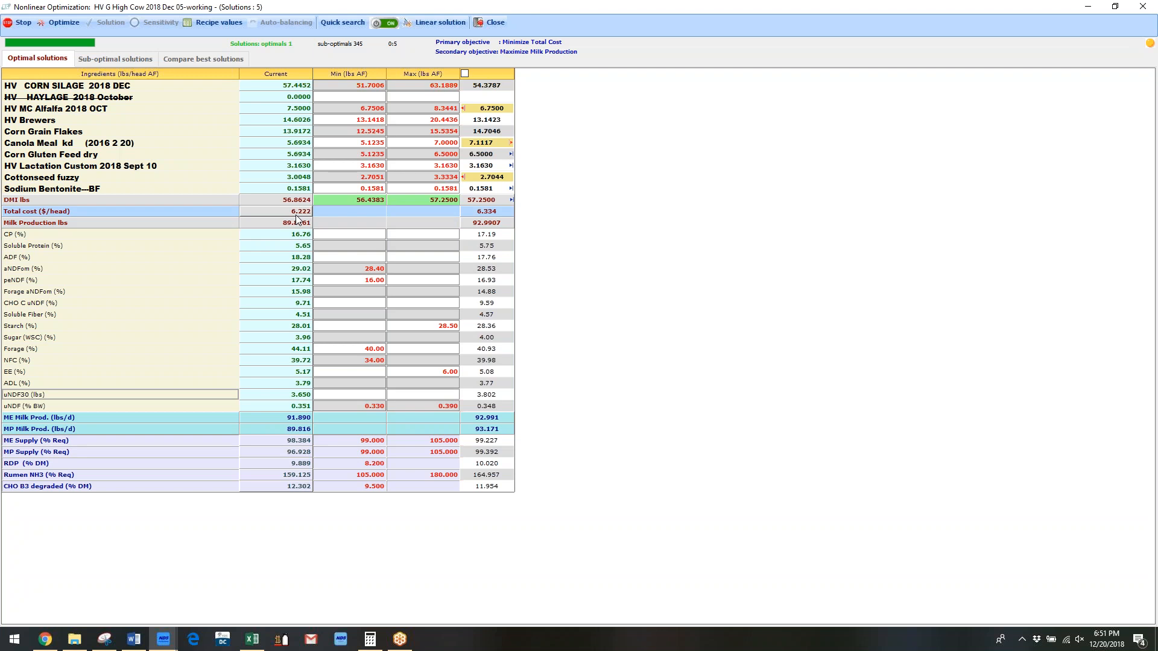
pyautogui.click(489, 214)
pyautogui.click(488, 224)
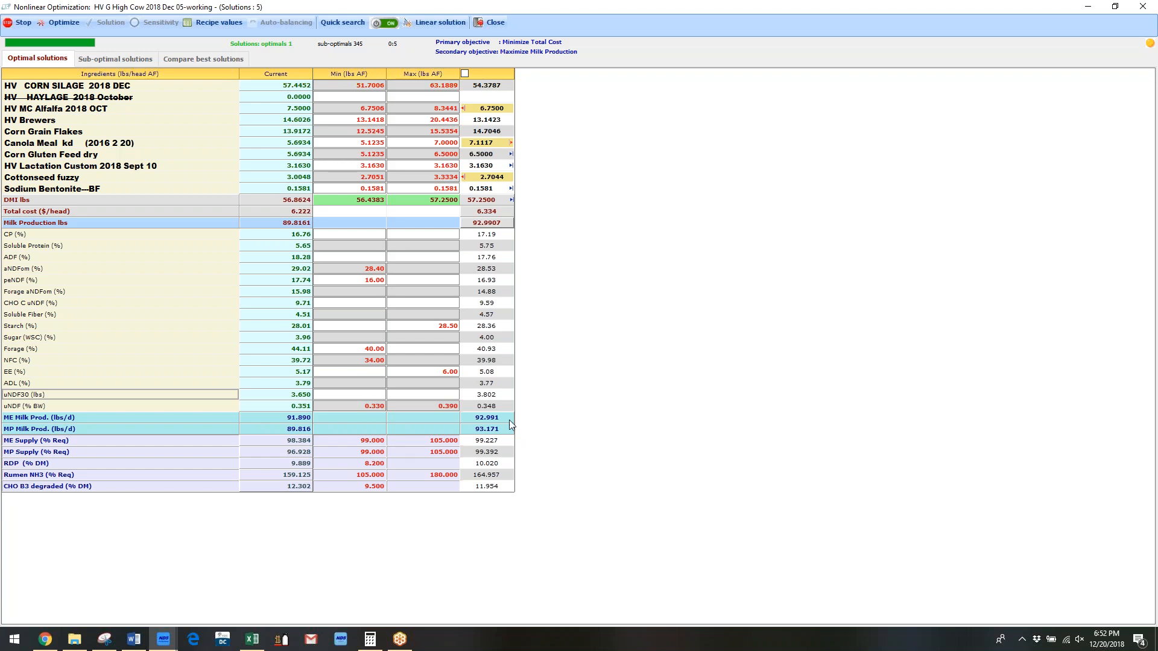
# Step: Take the optimal solution in as the new recipe and catch this version for comparison
pyautogui.click(465, 74)
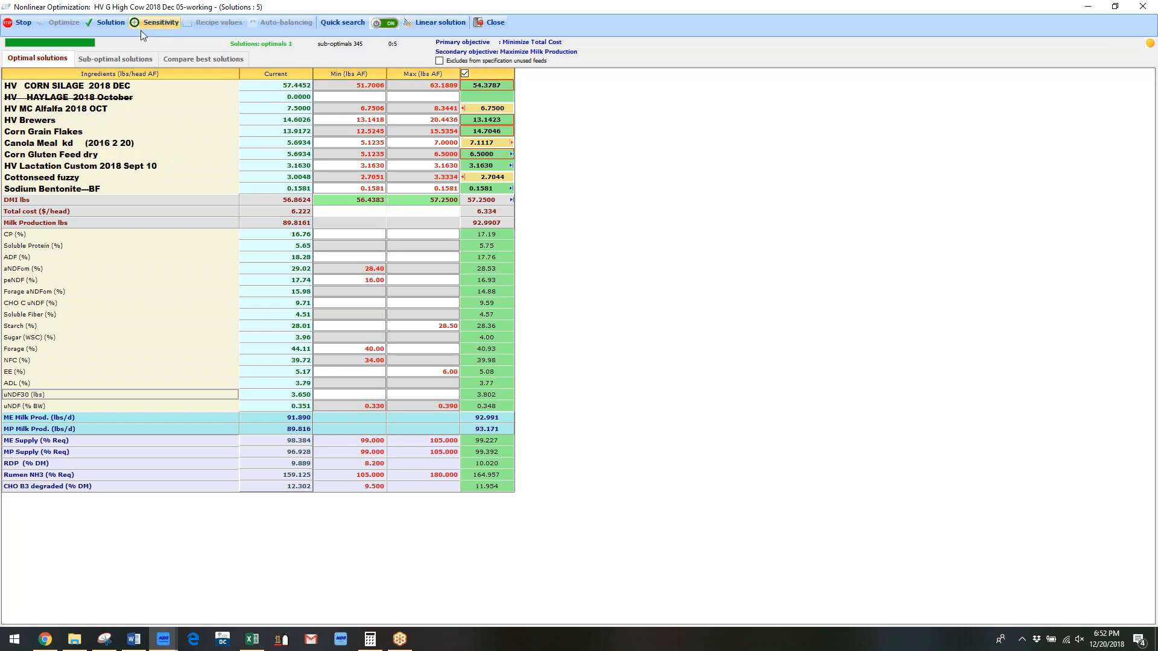
pyautogui.click(110, 23)
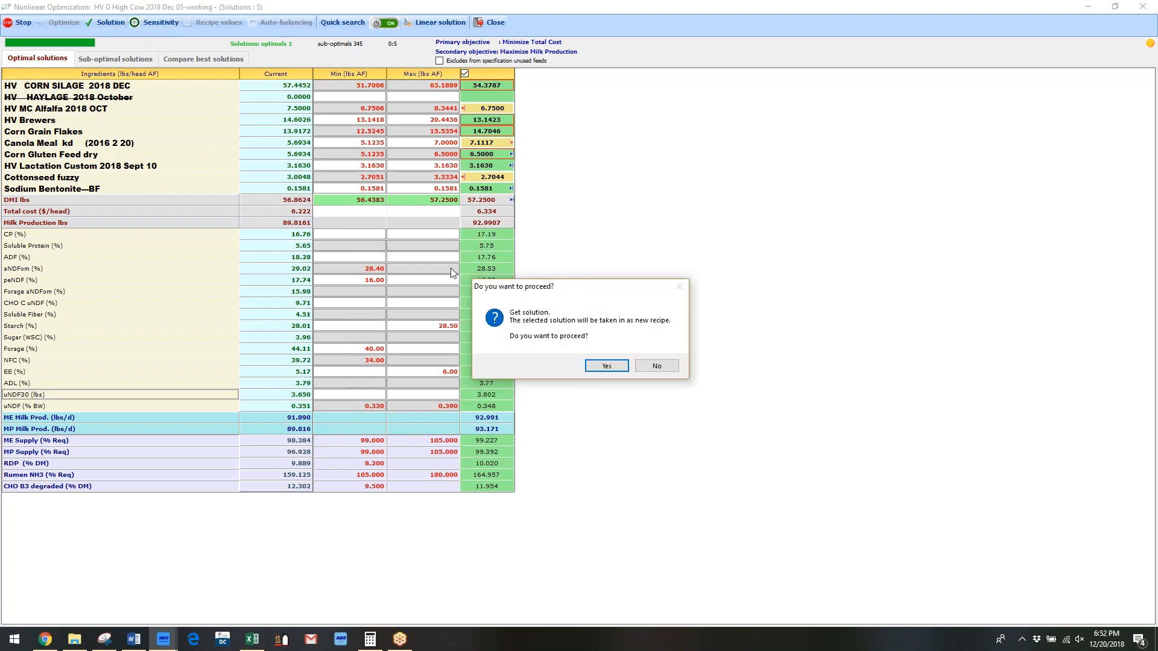
pyautogui.click(610, 367)
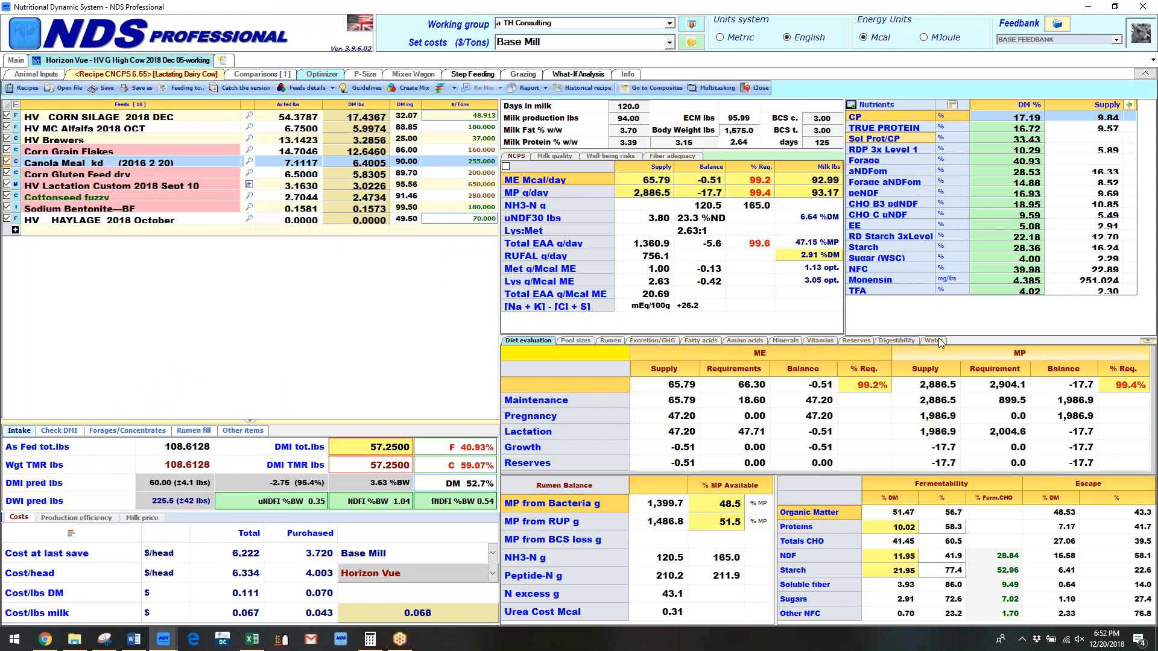
pyautogui.click(255, 91)
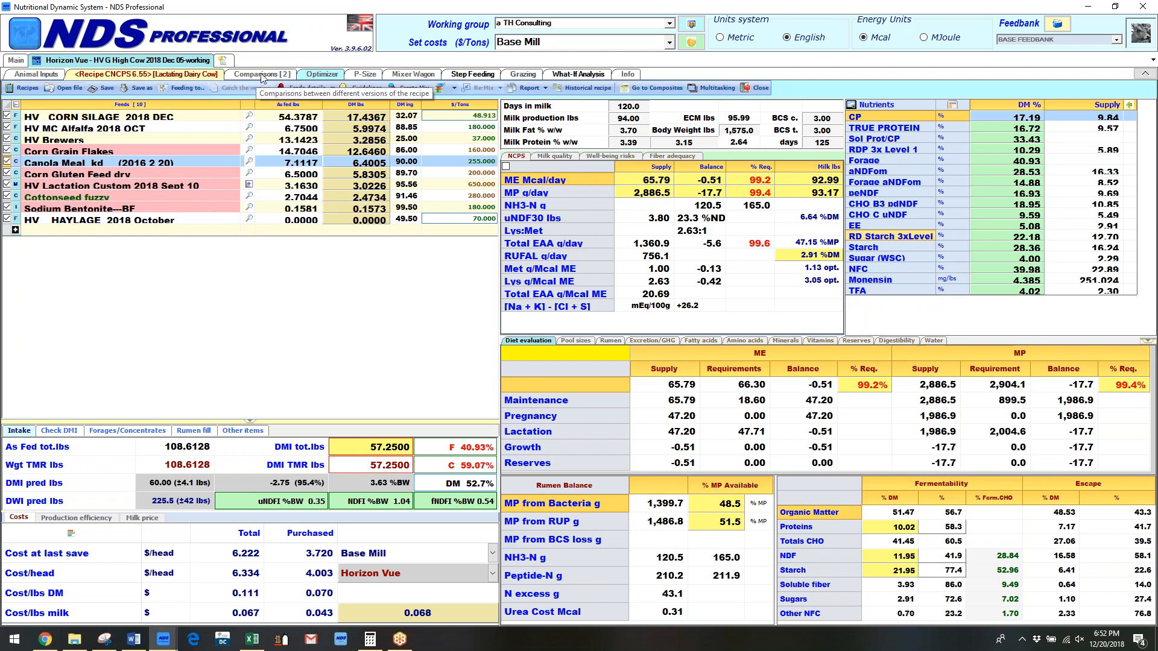
# Step: Search the feed list for straw and add the straw KD forage to the recipe
pyautogui.click(31, 237)
pyautogui.write('straw')
pyautogui.press('Return')
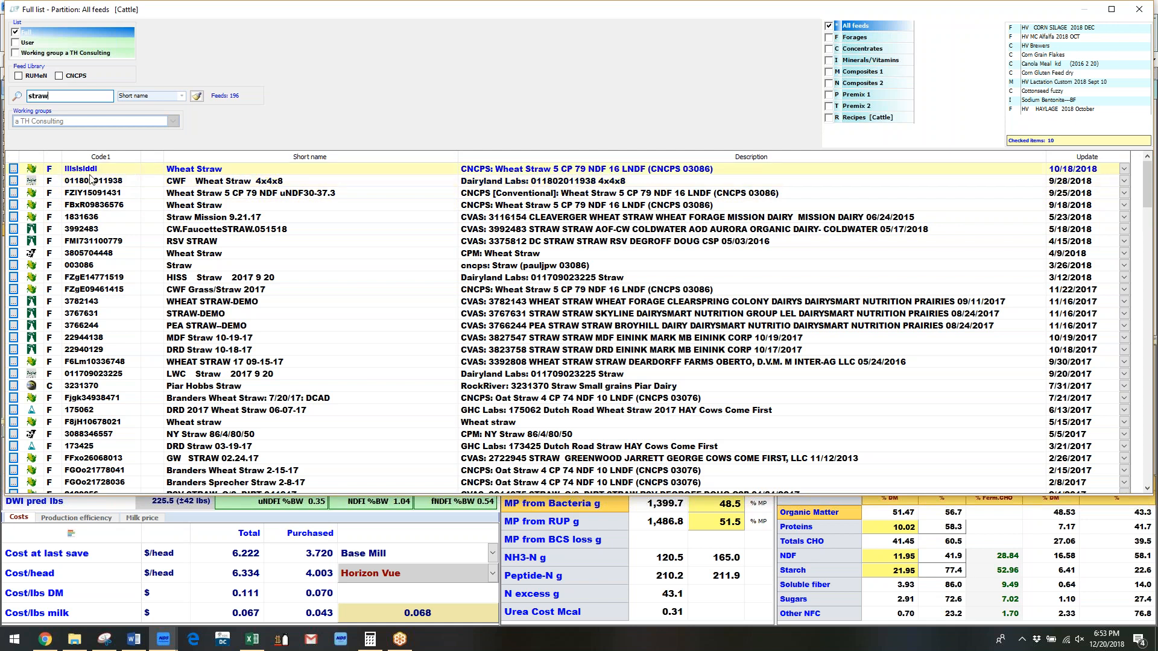
pyautogui.click(64, 95)
pyautogui.write('k')
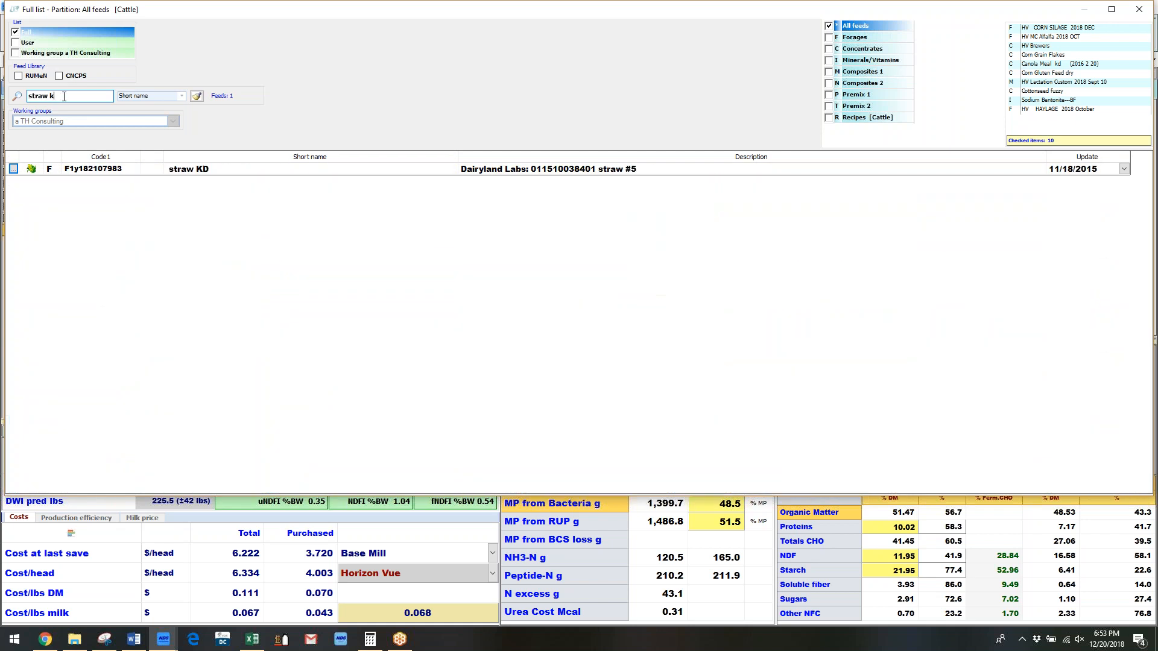
pyautogui.click(13, 171)
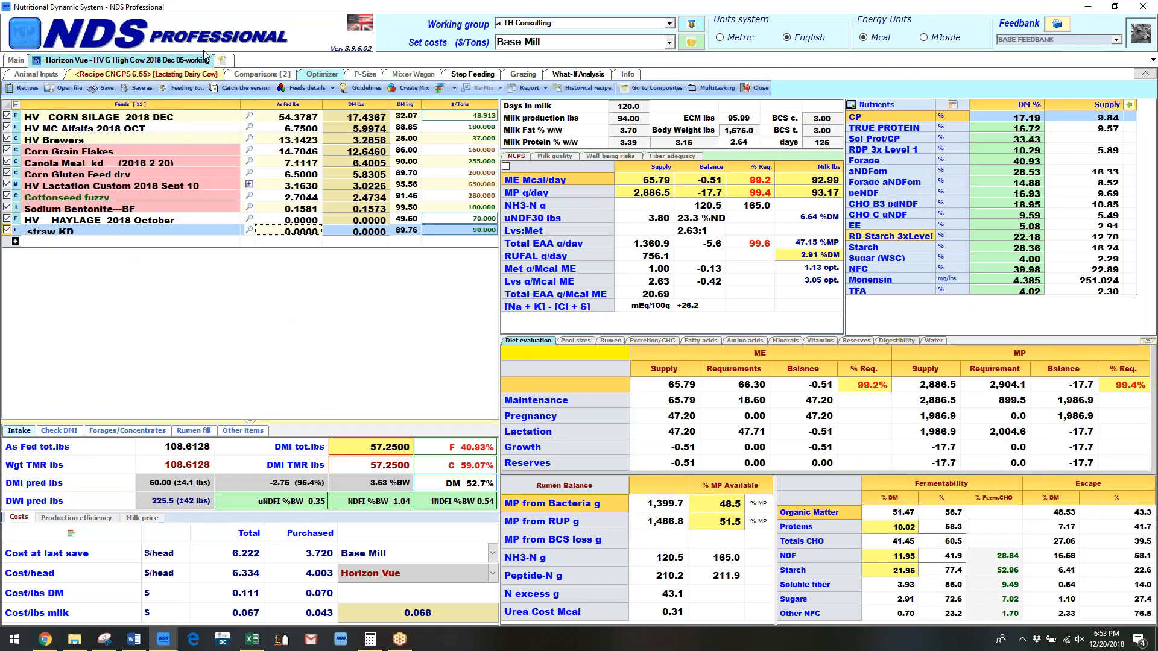
# Step: In the optimizer, exclude the straw KD forage from the optimization and include it again
pyautogui.click(322, 74)
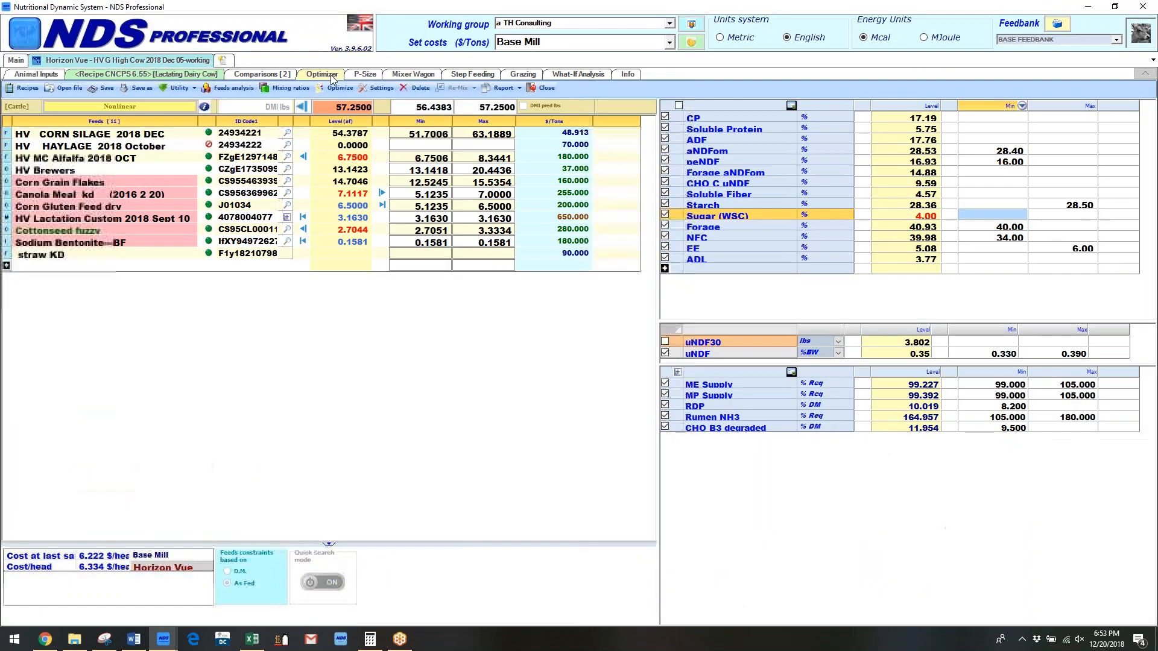
pyautogui.click(482, 258)
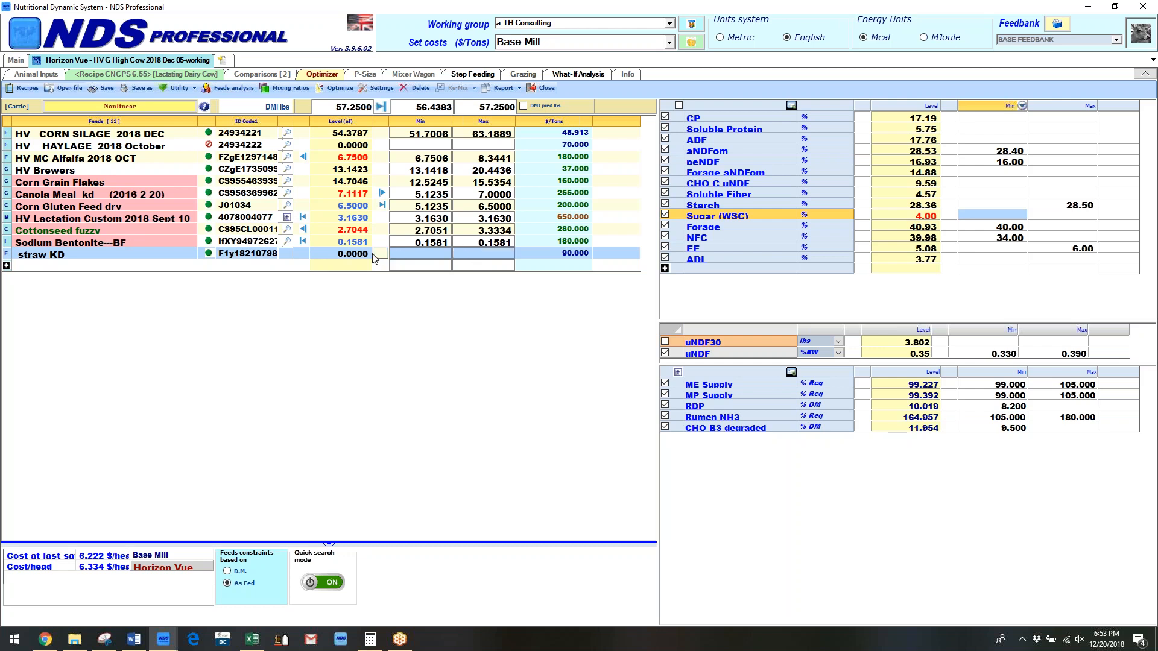
pyautogui.doubleClick(209, 253)
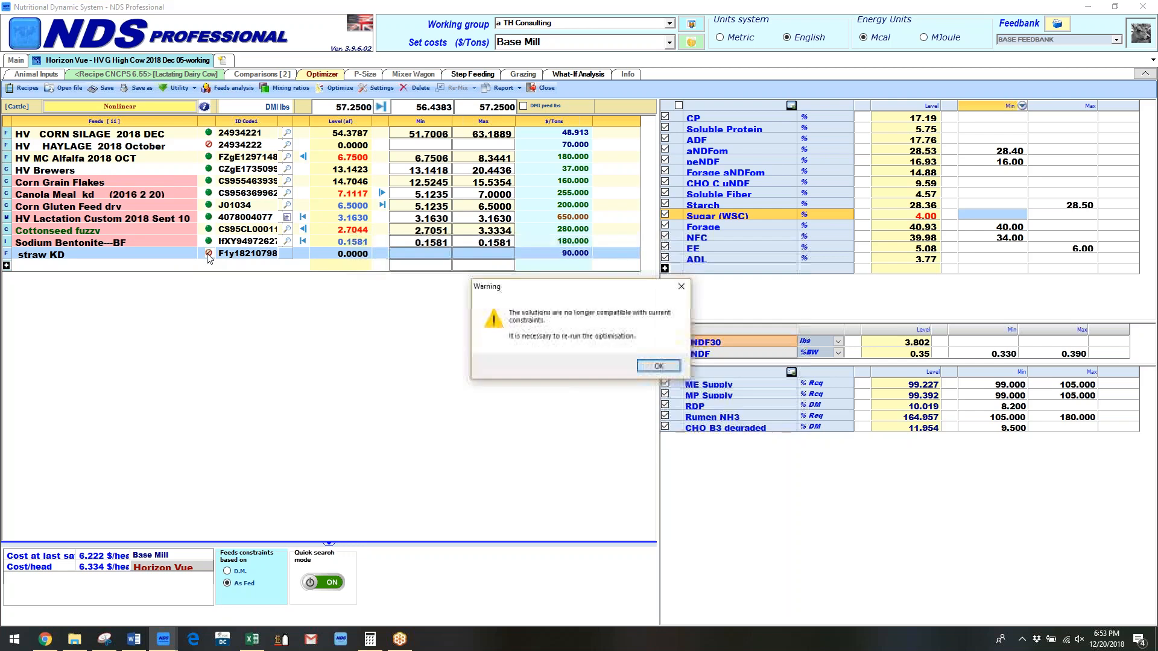
pyautogui.click(659, 367)
pyautogui.doubleClick(208, 253)
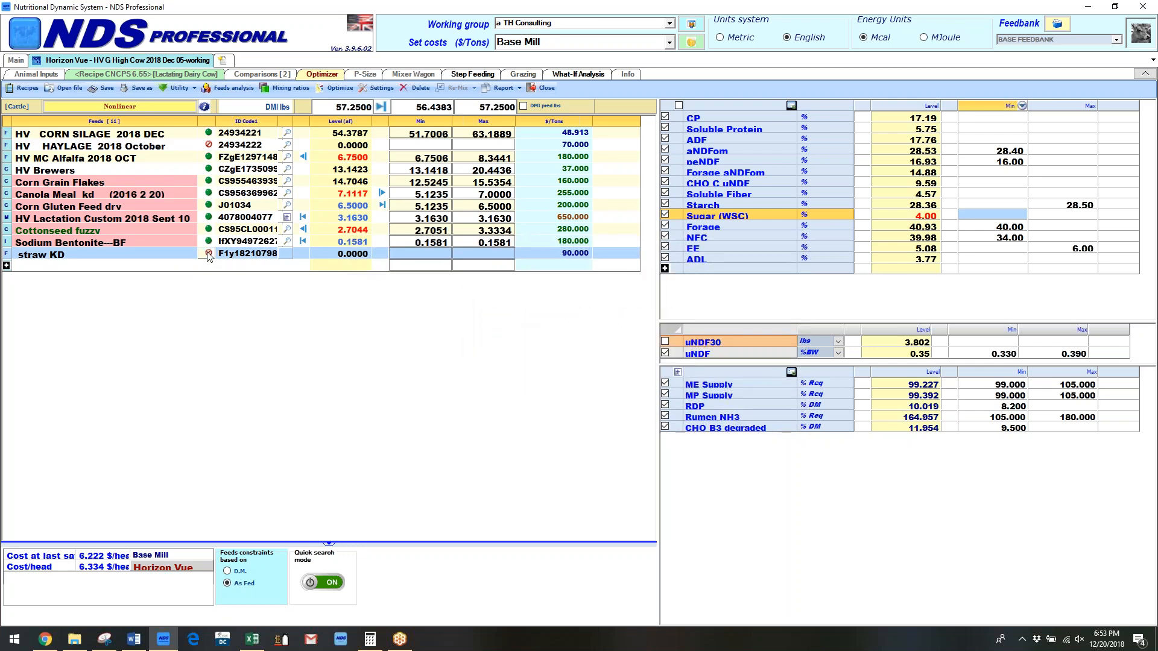
pyautogui.click(489, 260)
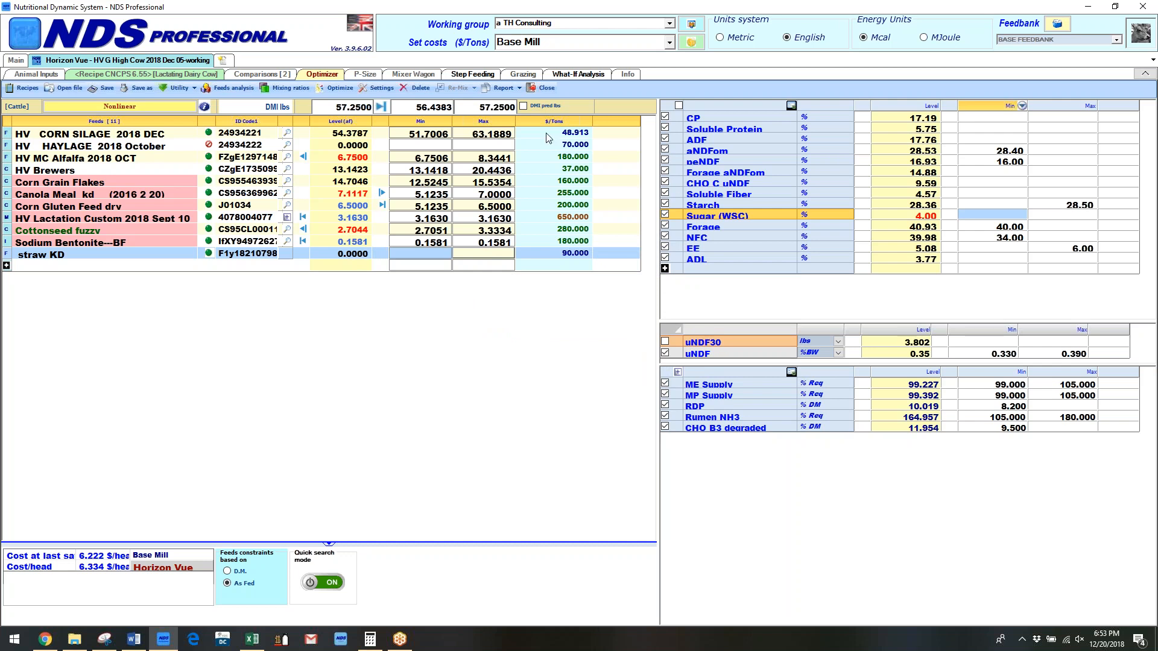
# Step: Set the corn silage maximum to 59 lbs and run the nonlinear optimization
pyautogui.click(482, 107)
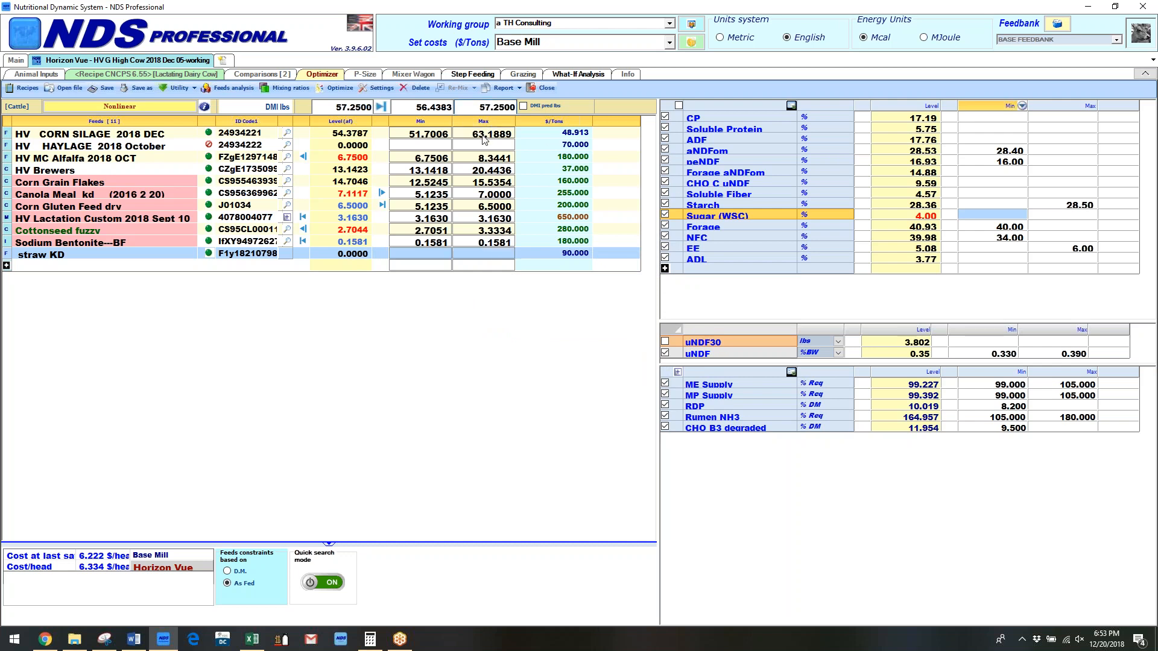
pyautogui.click(483, 136)
pyautogui.write('59')
pyautogui.press('Down')
pyautogui.press('Down')
pyautogui.press('Down')
pyautogui.press('Down')
pyautogui.press('Down')
pyautogui.press('Down')
pyautogui.press('Down')
pyautogui.press('Down')
pyautogui.press('Down')
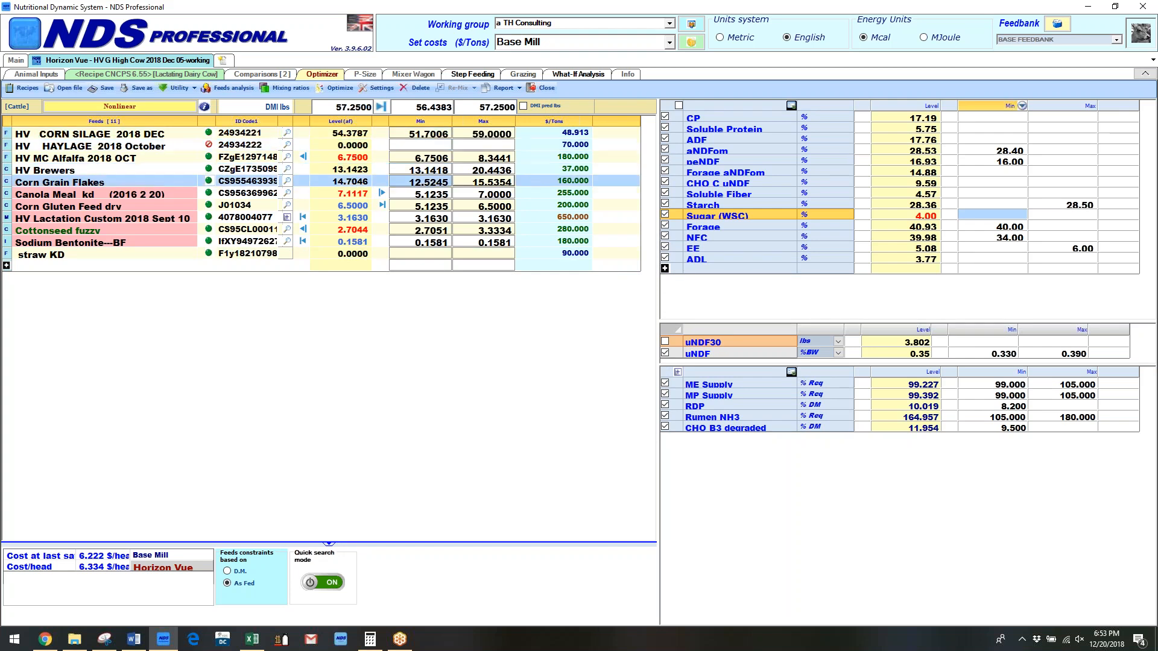
pyautogui.press('Down')
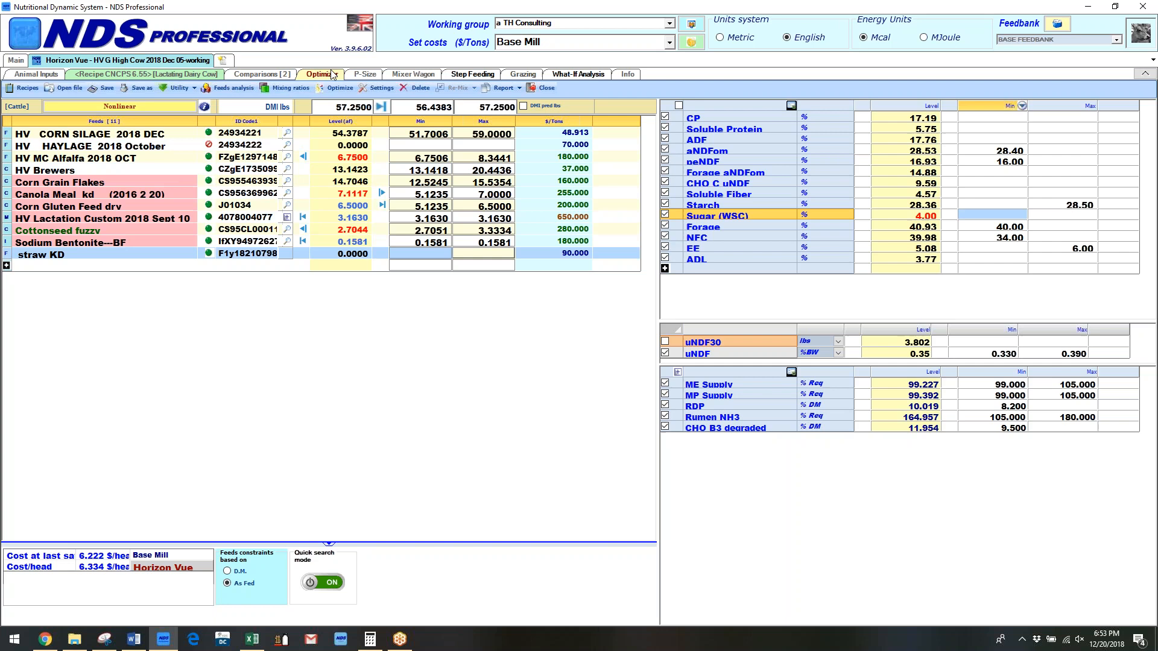
pyautogui.click(350, 90)
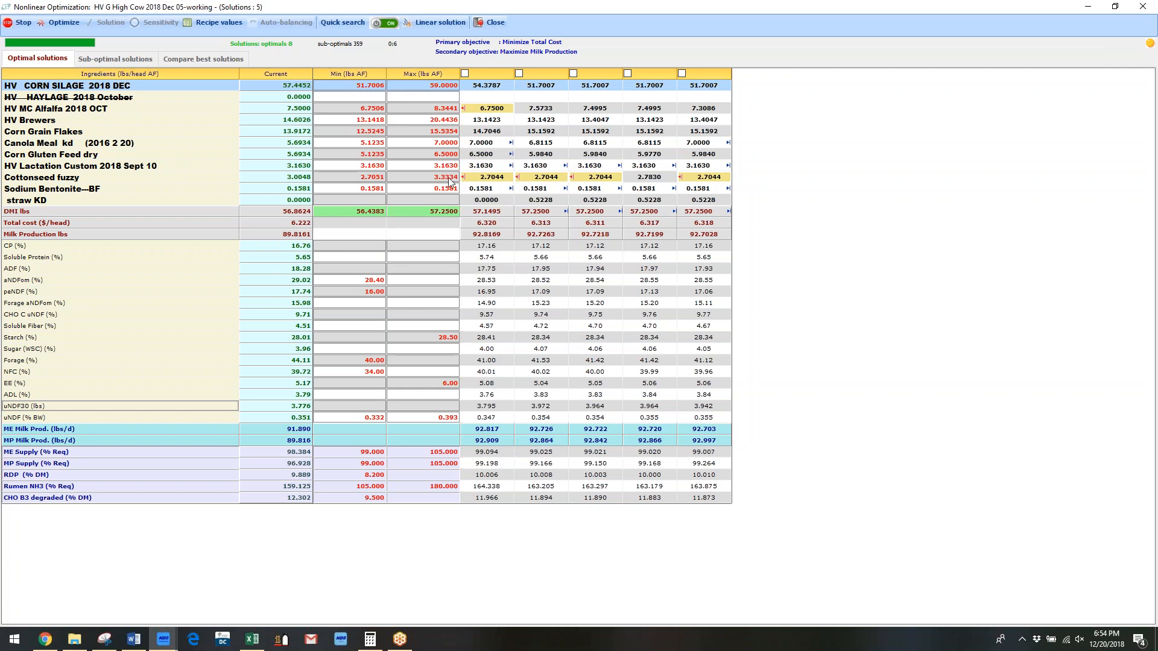
# Step: Rerun the optimization with a Cottonseed fuzzy minimum of 2 lbs and a straw KD maximum of 0.5 lbs
pyautogui.click(371, 181)
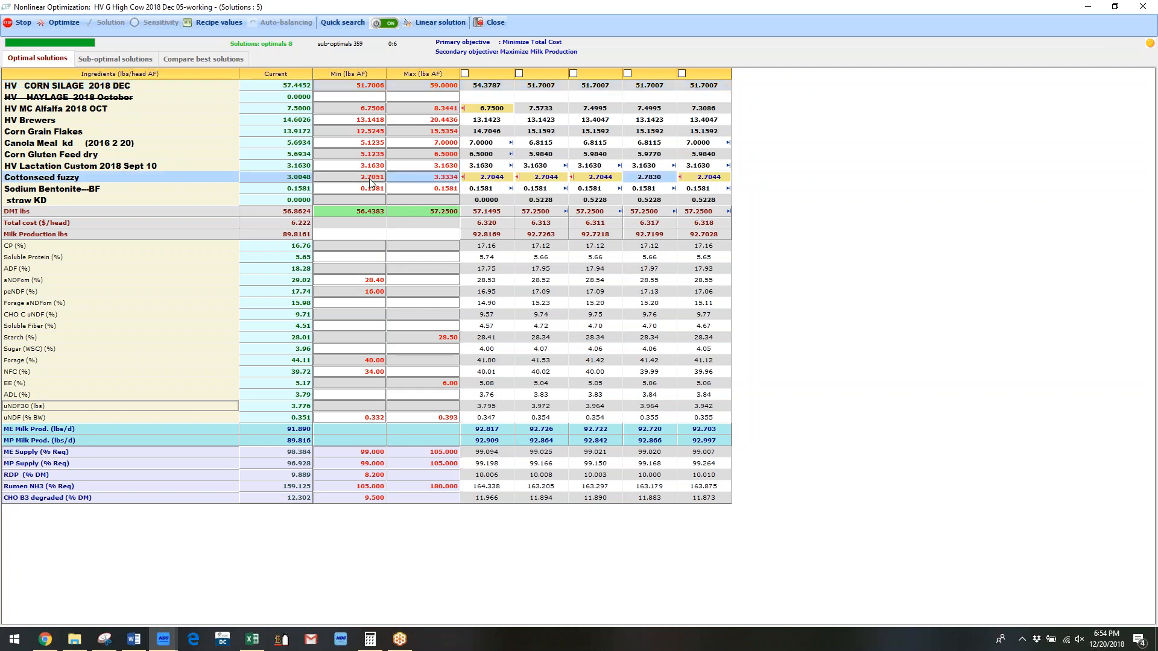
pyautogui.write('2')
pyautogui.press('Return')
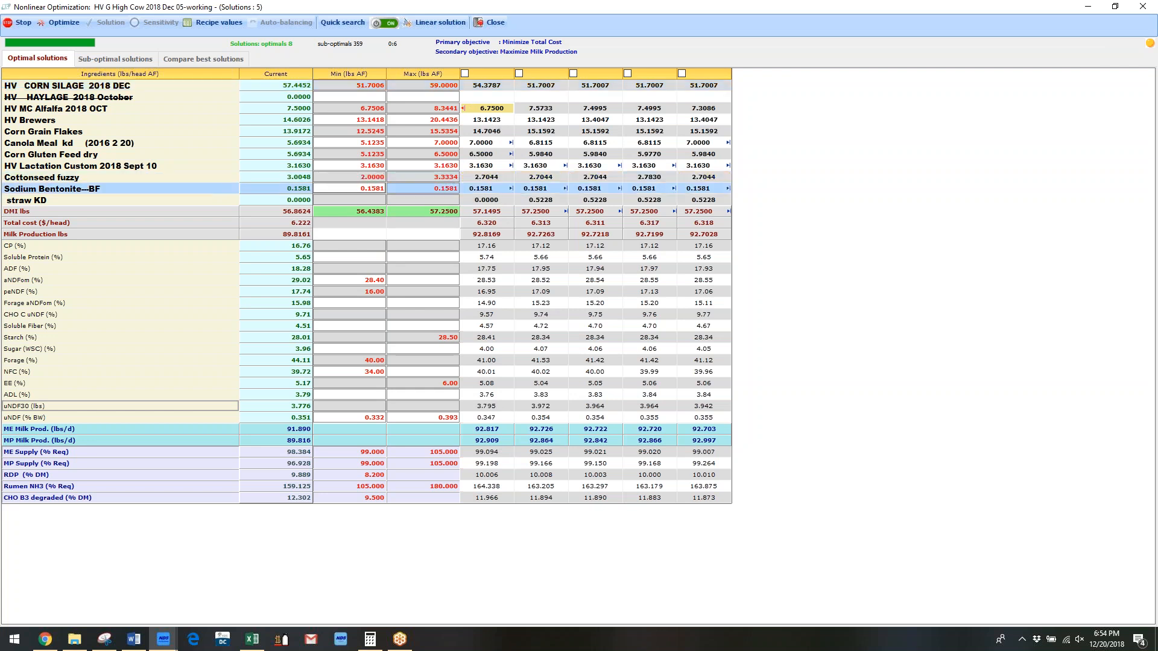
pyautogui.press('Down')
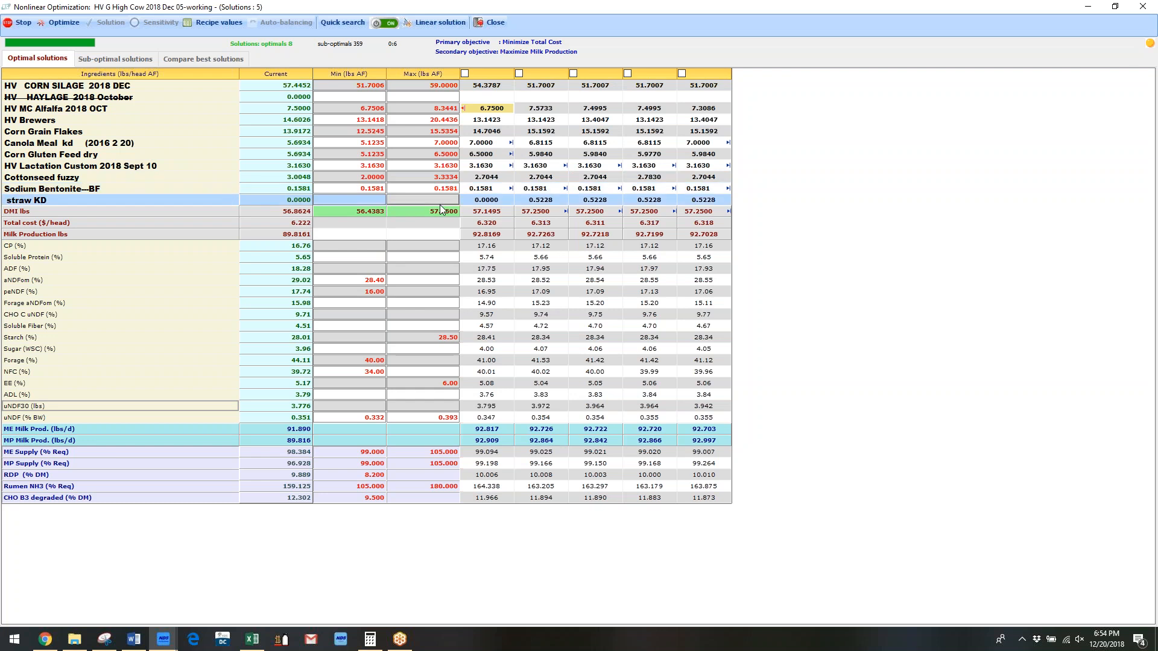
pyautogui.write('.5')
pyautogui.press('Return')
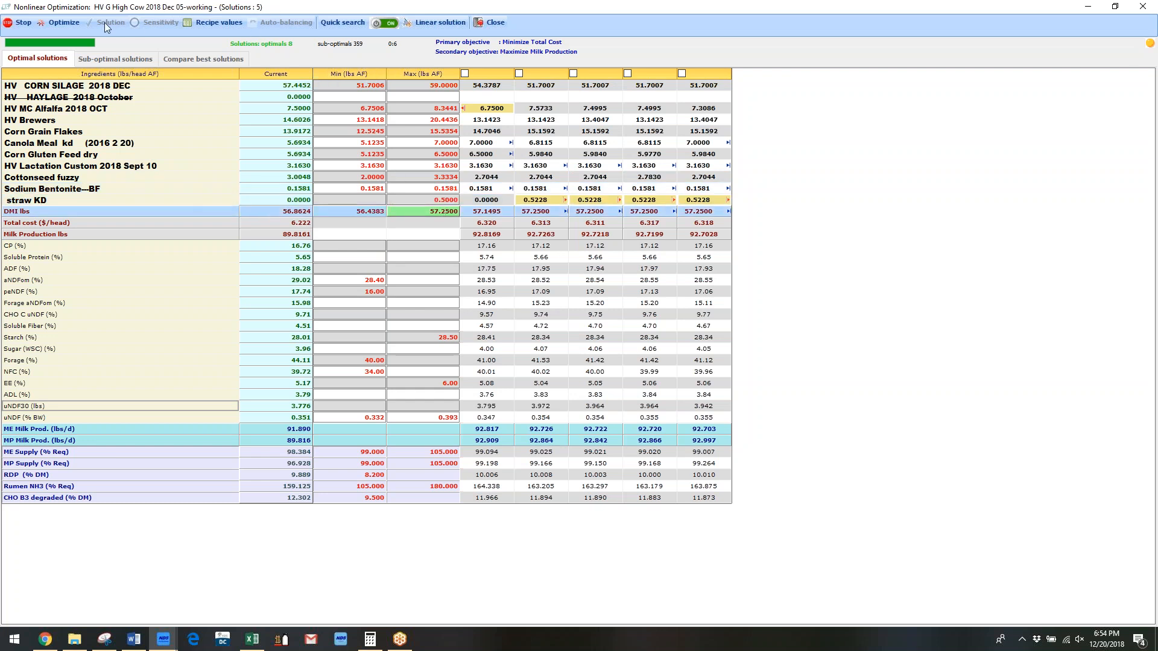
pyautogui.click(63, 23)
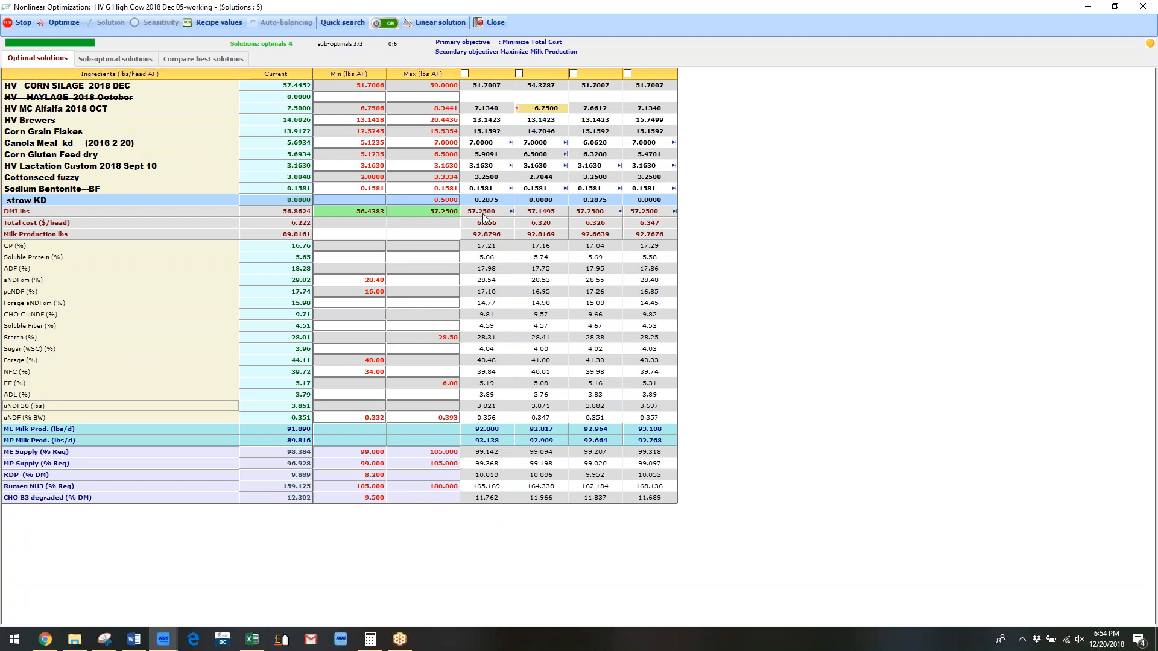
# Step: Take the third optimal solution in as the new recipe and catch this version for comparison
pyautogui.click(299, 225)
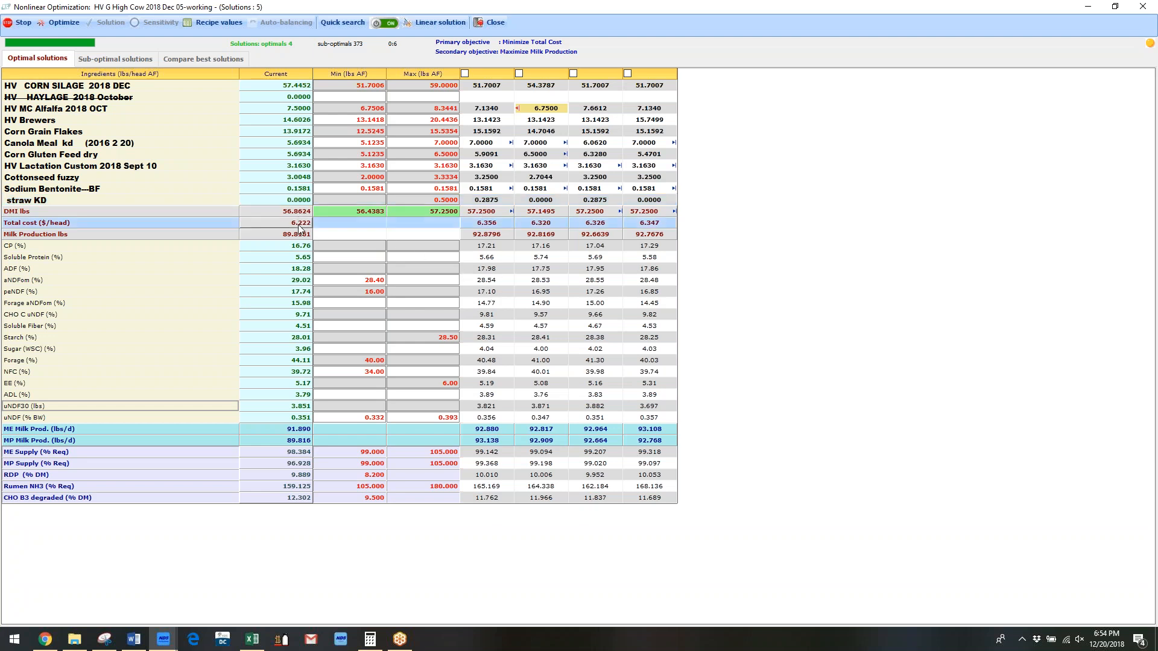
pyautogui.click(301, 238)
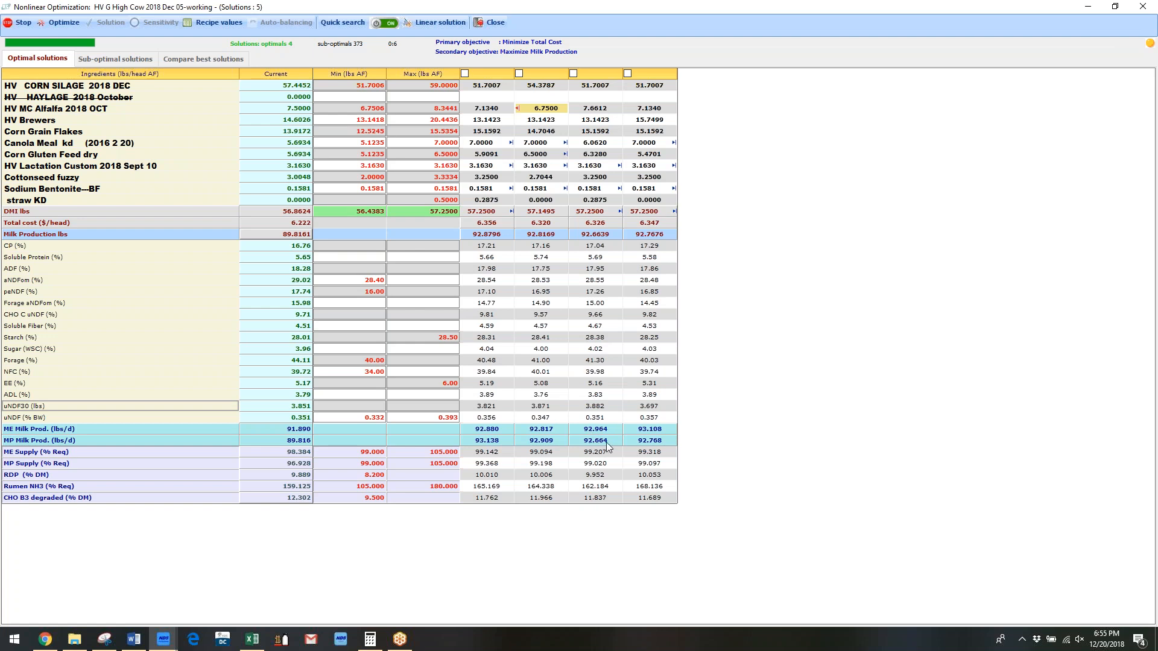
pyautogui.click(573, 74)
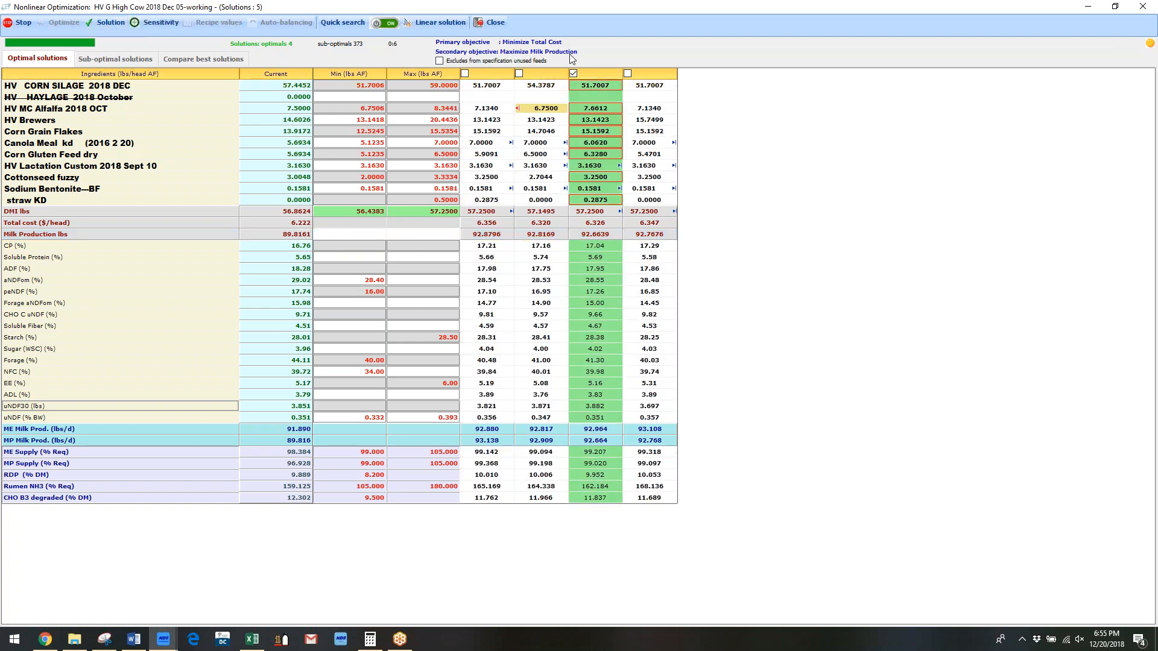
pyautogui.click(110, 22)
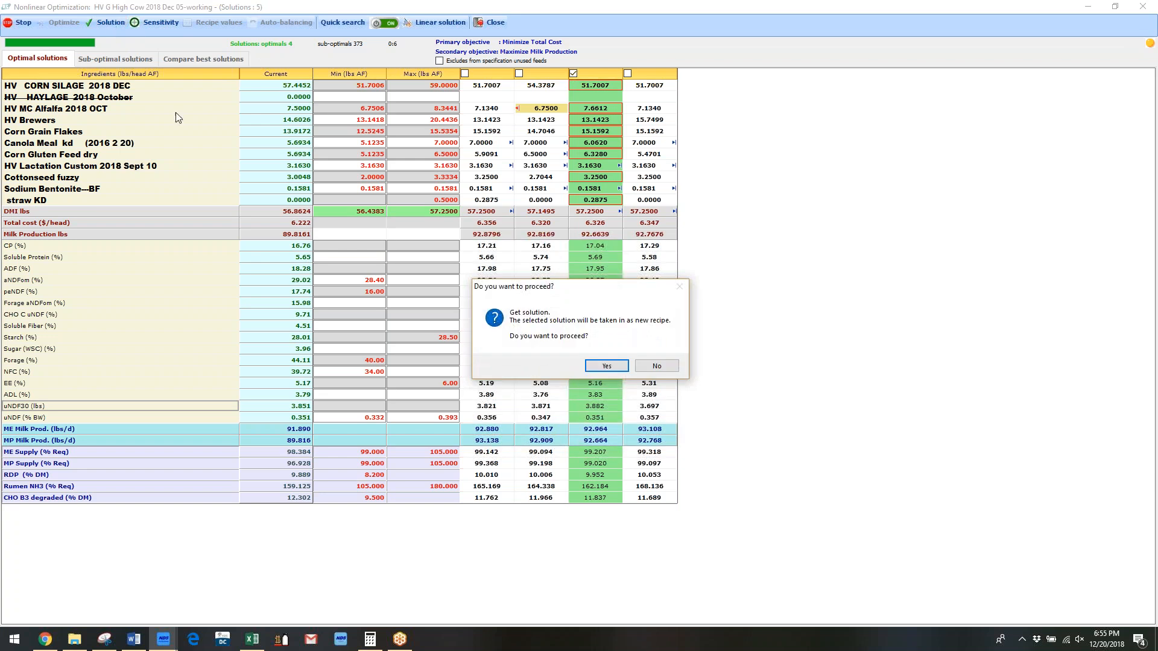
pyautogui.click(605, 366)
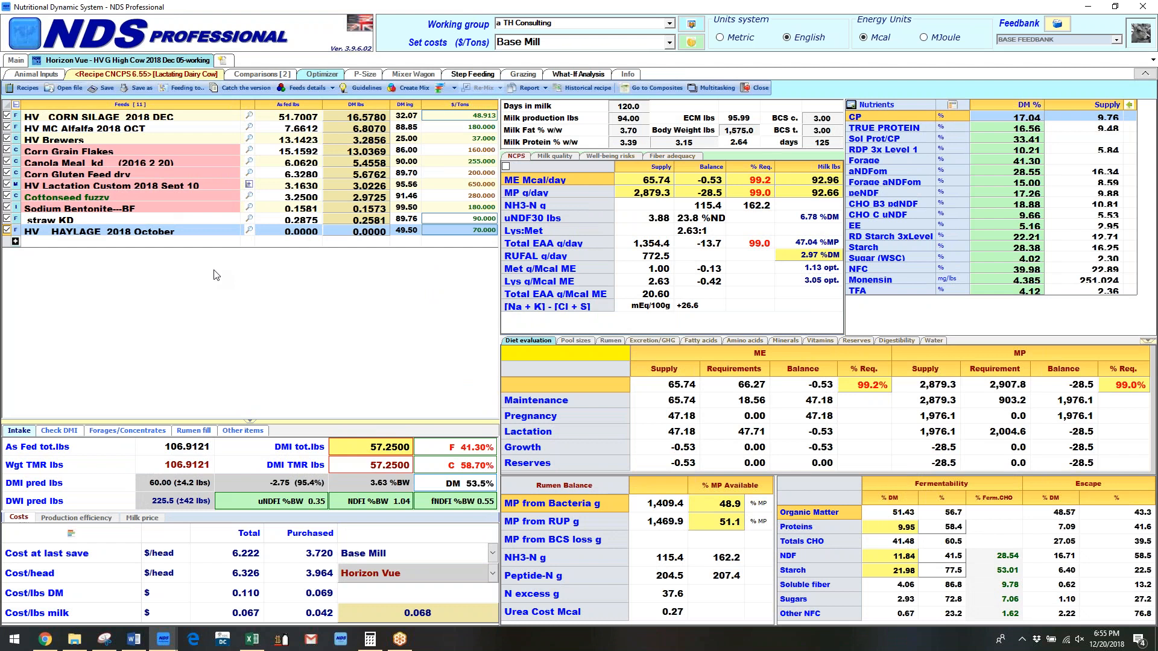
pyautogui.click(257, 91)
# Step: Increase the straw KD dry matter amount by 0.25 lbs in the recipe
pyautogui.click(366, 222)
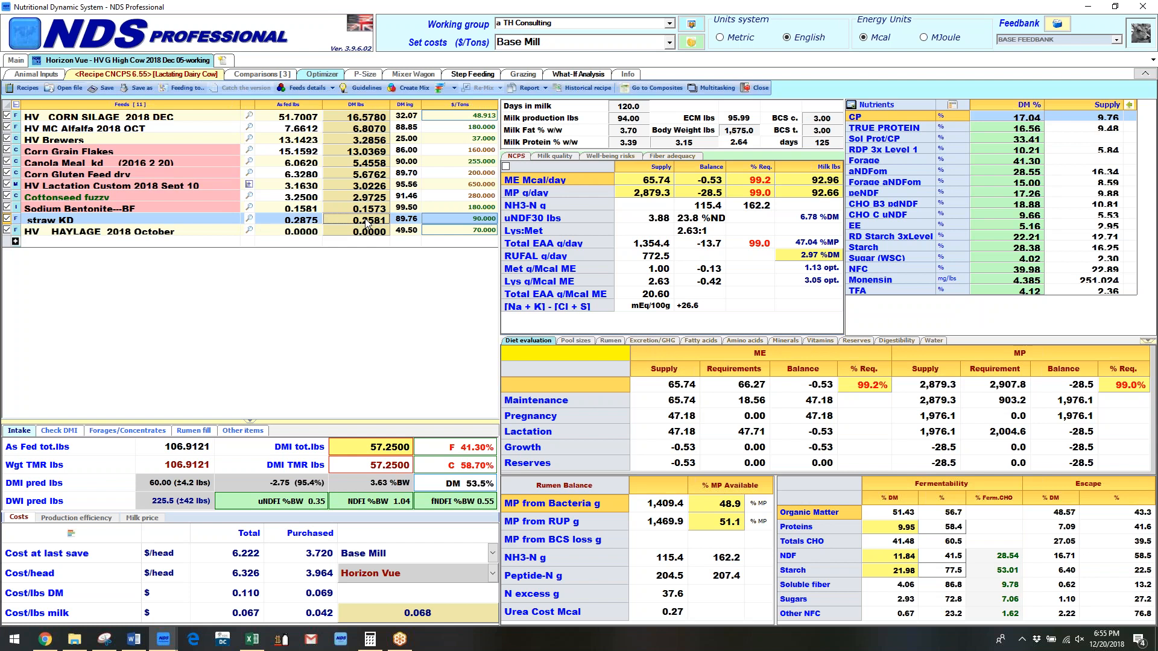
pyautogui.doubleClick(366, 222)
pyautogui.write('.25')
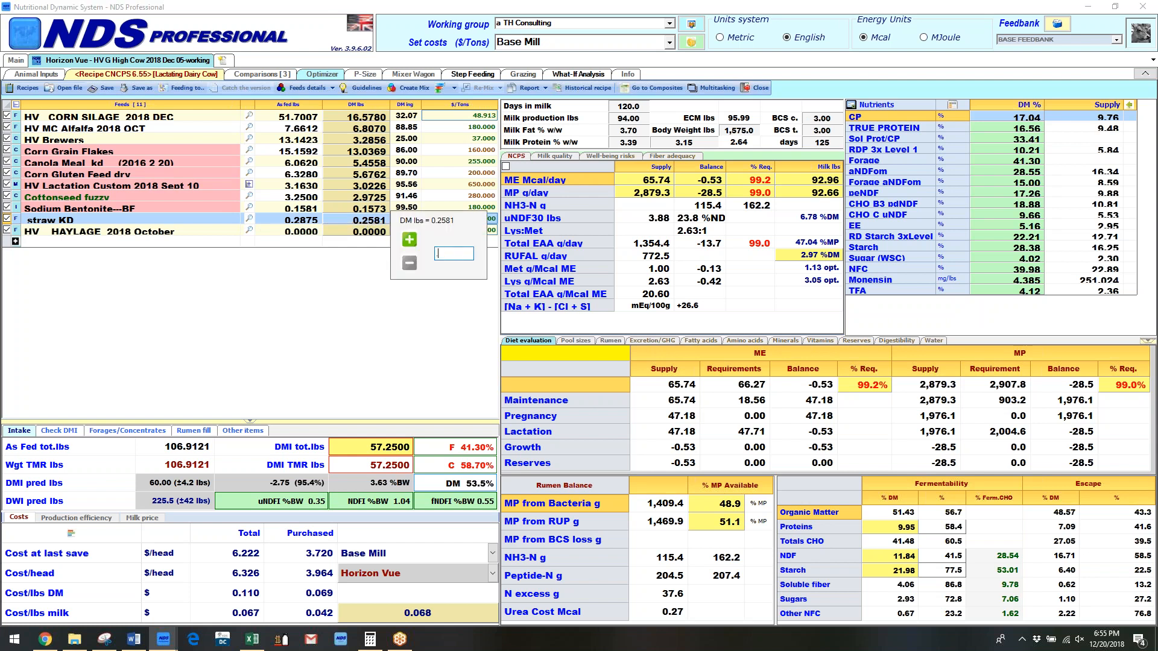
pyautogui.press('Return')
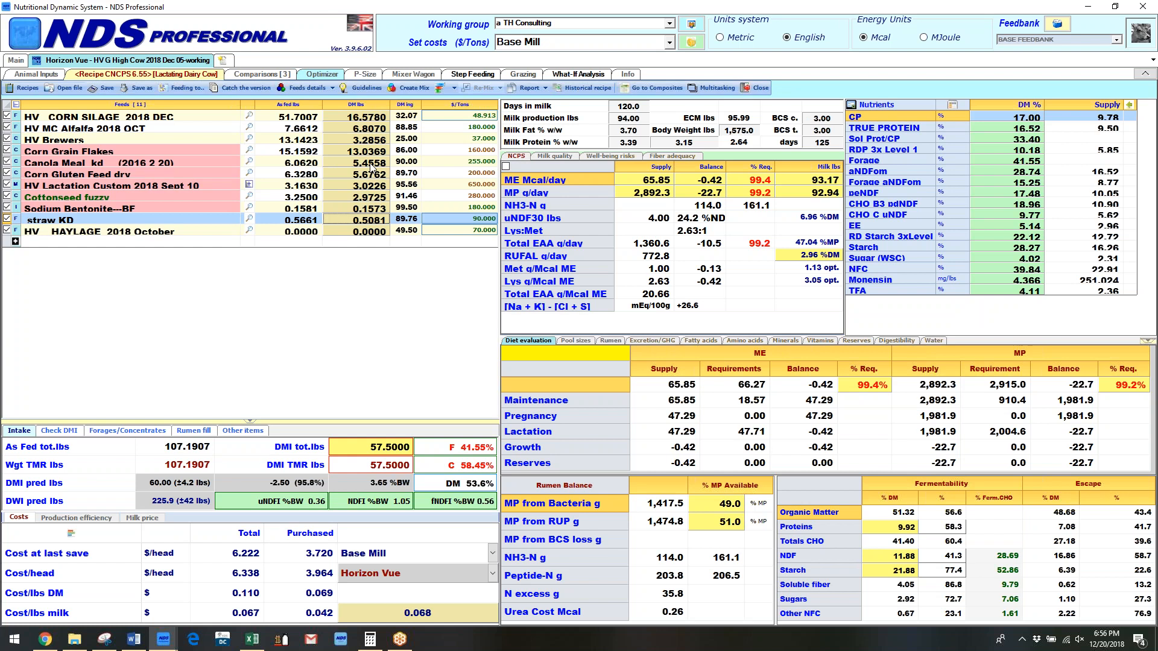
# Step: Decrease the corn silage dry matter amount by 0.25 lbs and catch the adjusted recipe as another version
pyautogui.click(367, 120)
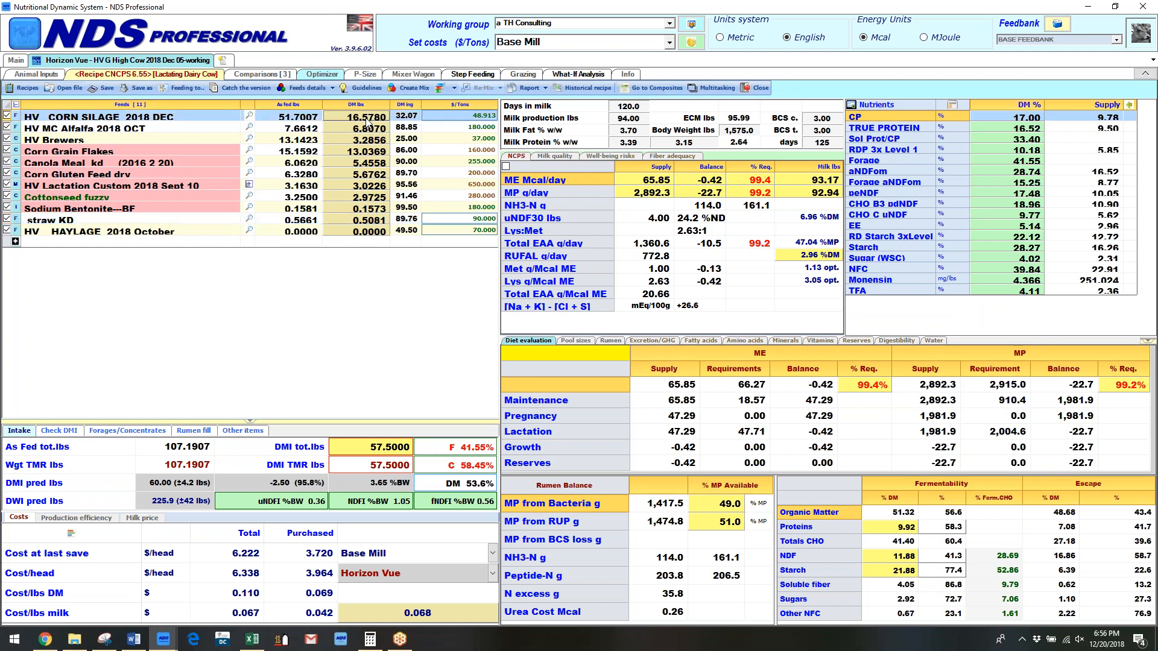
pyautogui.doubleClick(367, 120)
pyautogui.write('.25')
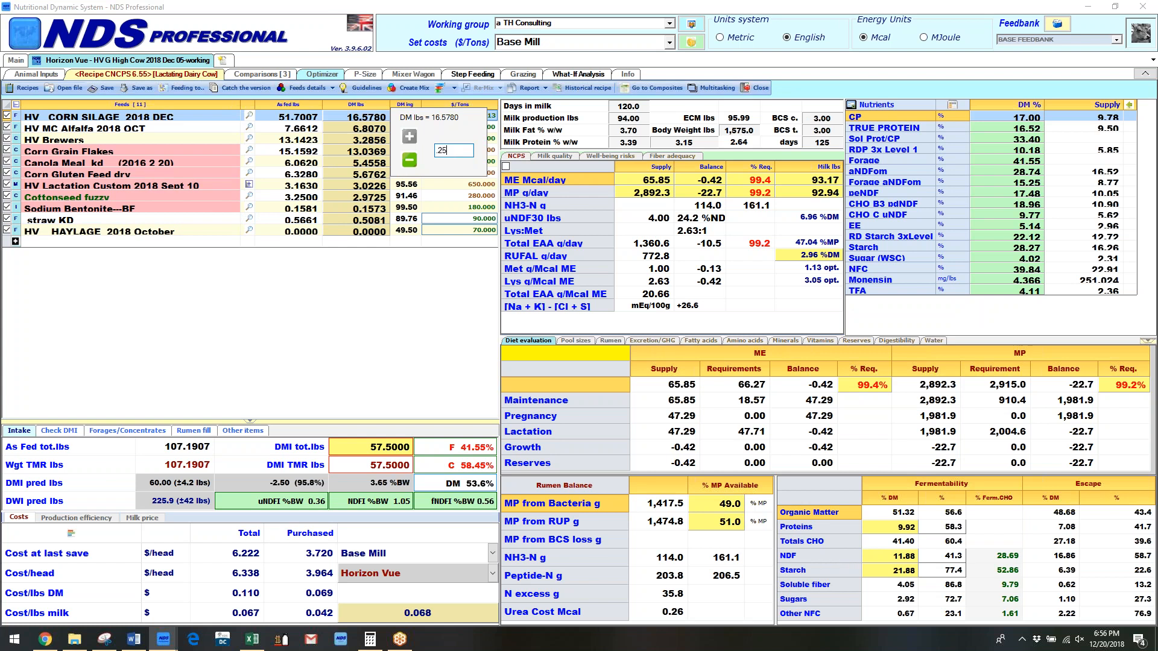
pyautogui.press('Return')
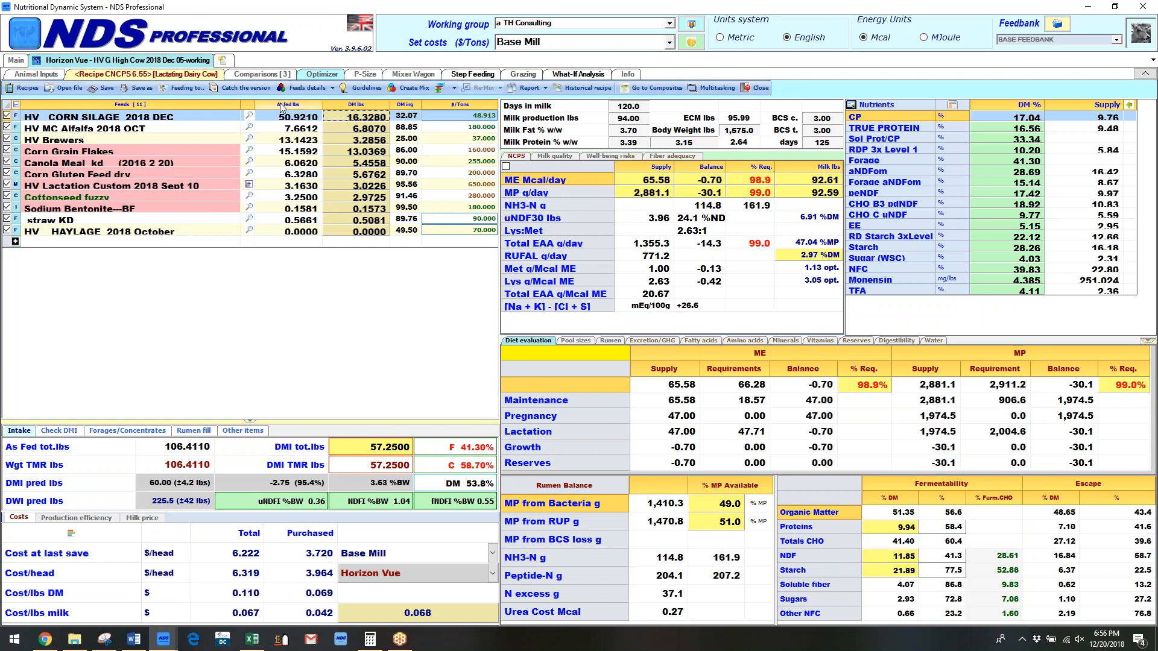
pyautogui.click(257, 93)
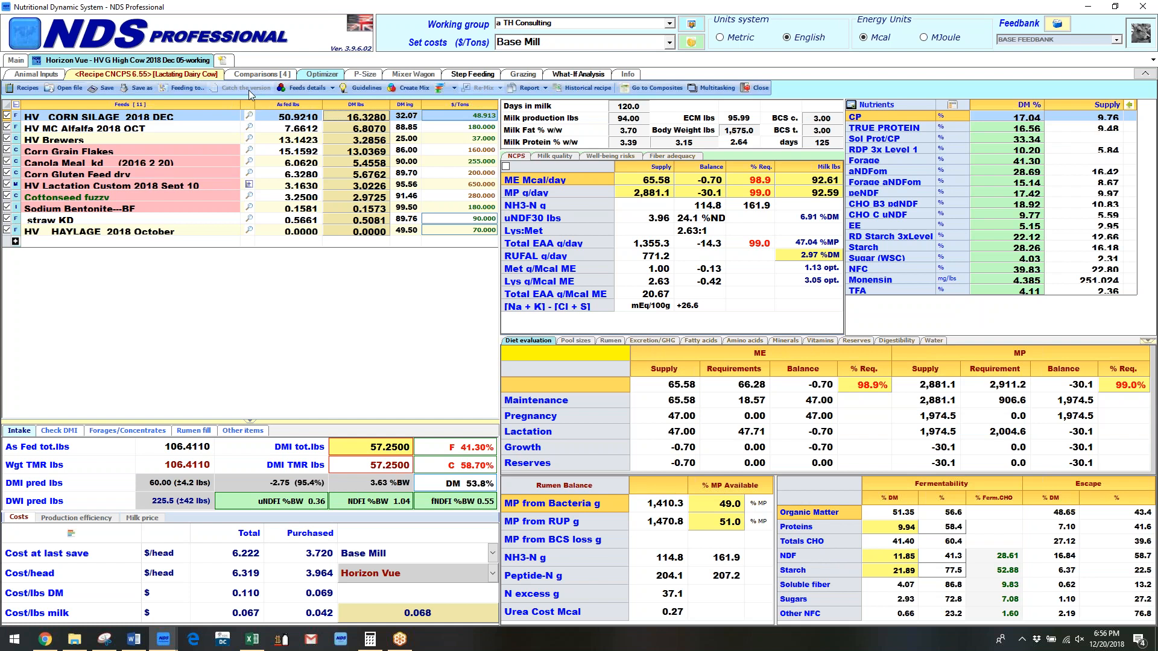
# Step: Compare the saved recipe with the last captured version and examine the peNDF and aNDFom differences
pyautogui.click(264, 73)
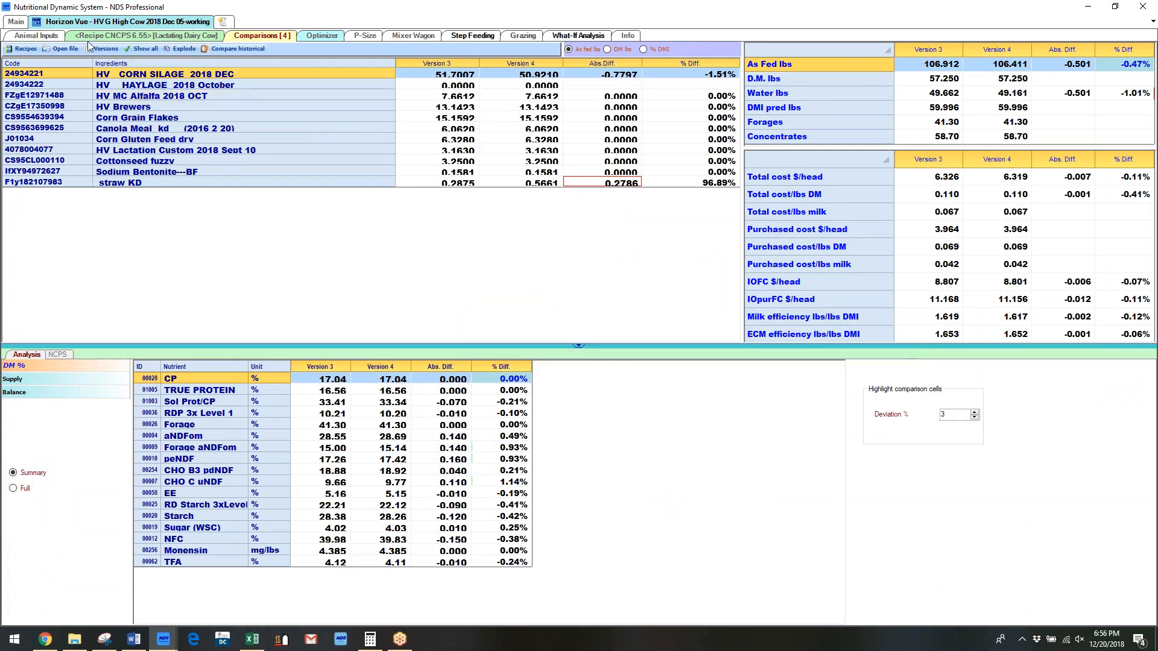
pyautogui.click(101, 48)
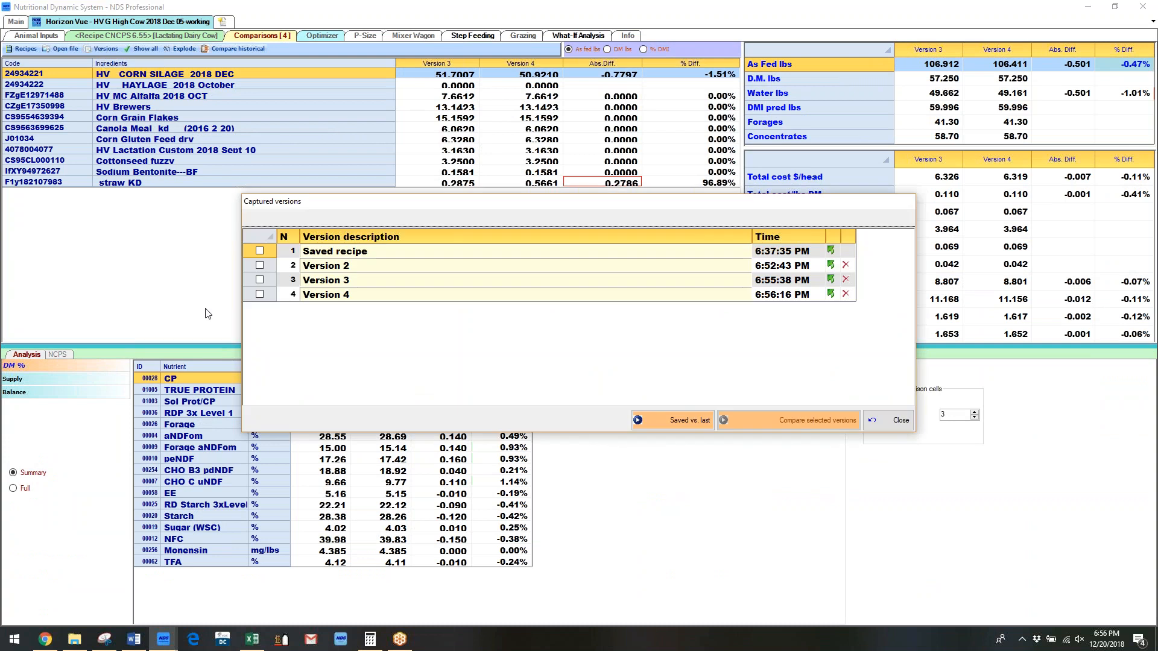
pyautogui.click(682, 422)
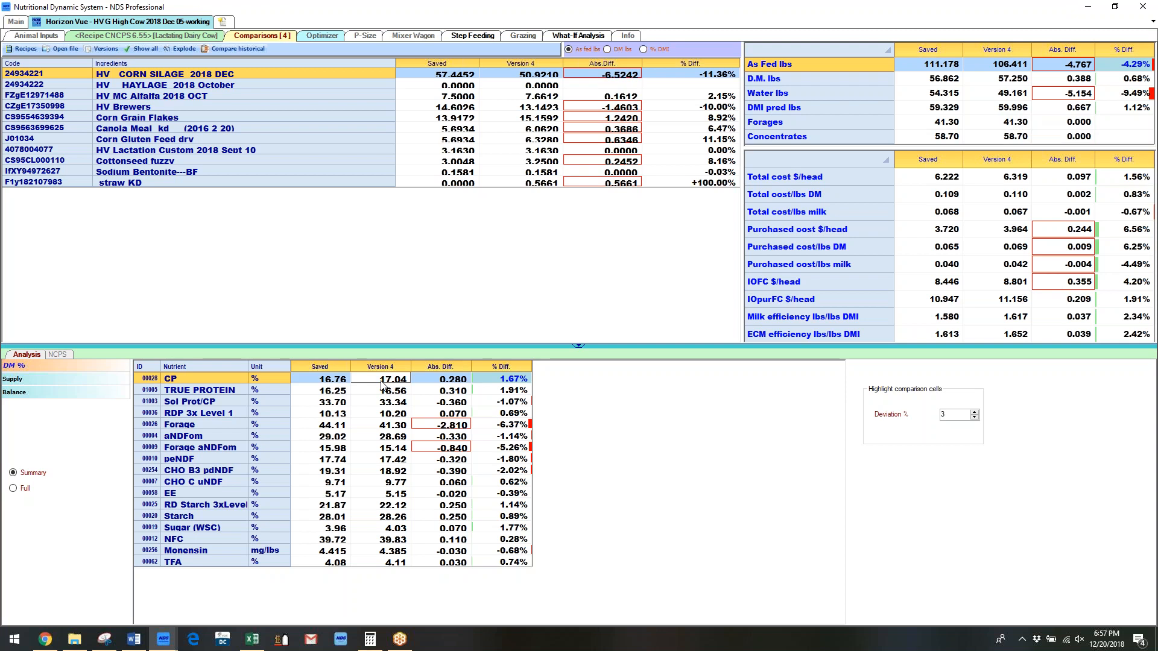
pyautogui.click(330, 462)
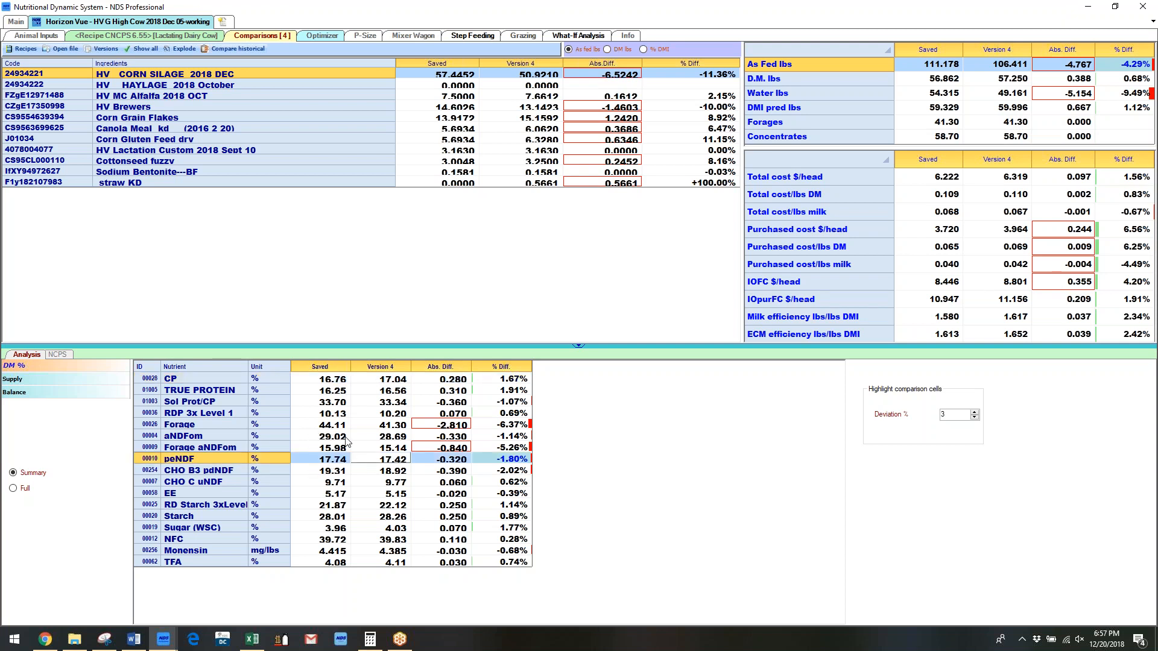
pyautogui.click(331, 441)
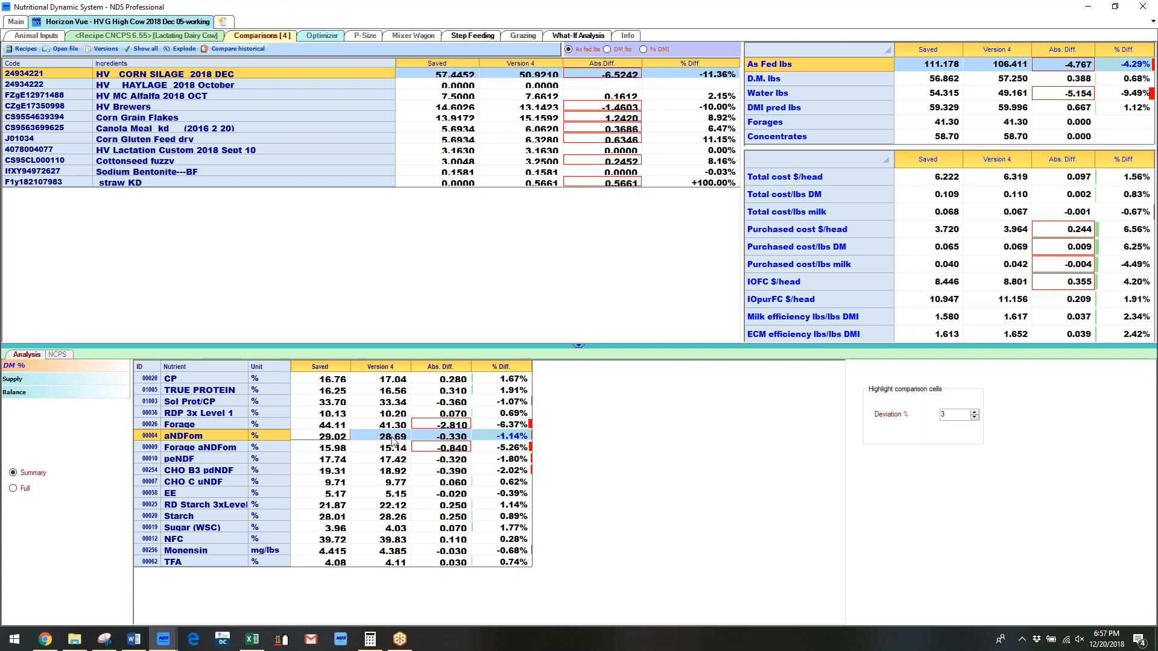
pyautogui.click(393, 442)
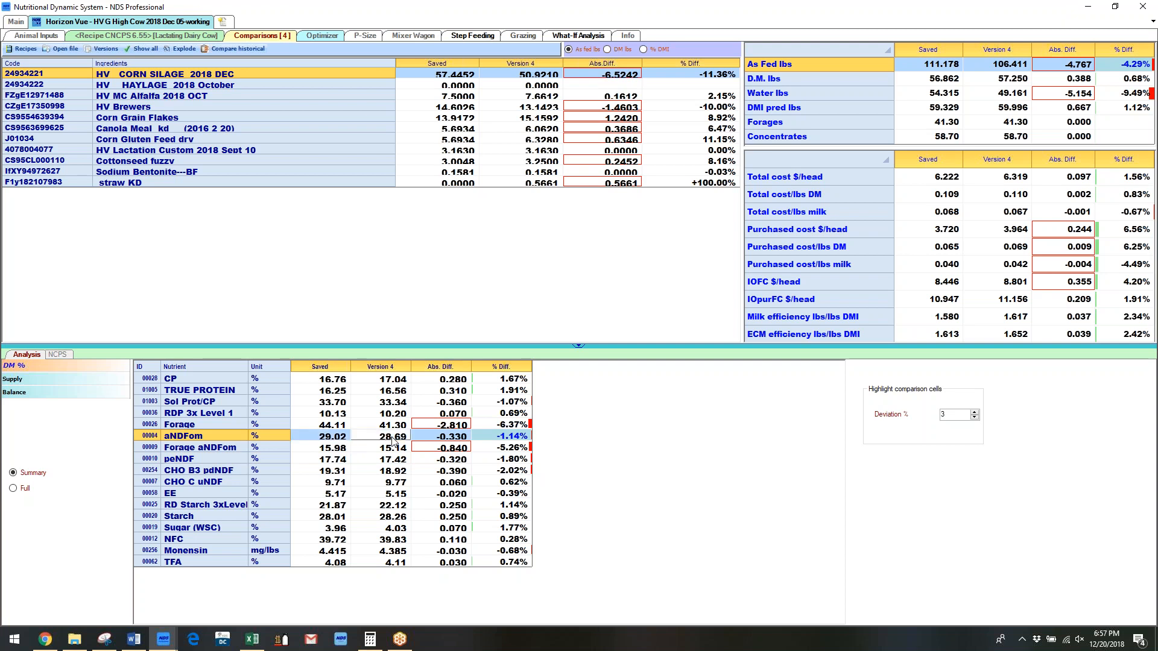
# Step: Compare the NCPS Allowable Milk predictions between the saved recipe and Version 4
pyautogui.click(57, 354)
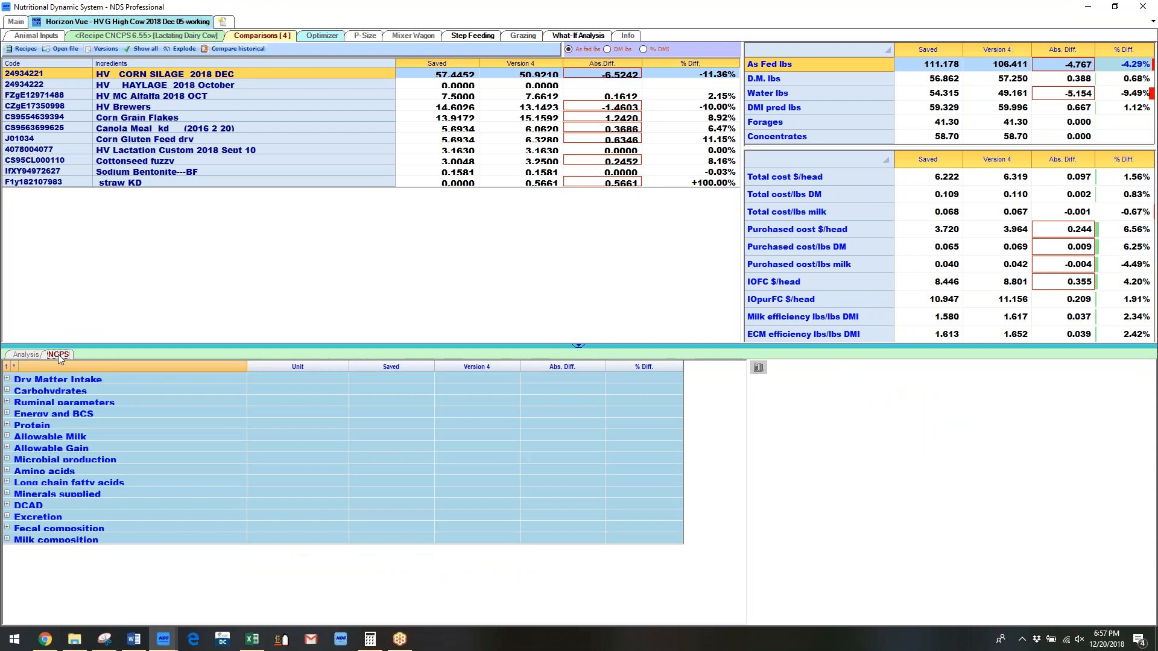
pyautogui.click(7, 437)
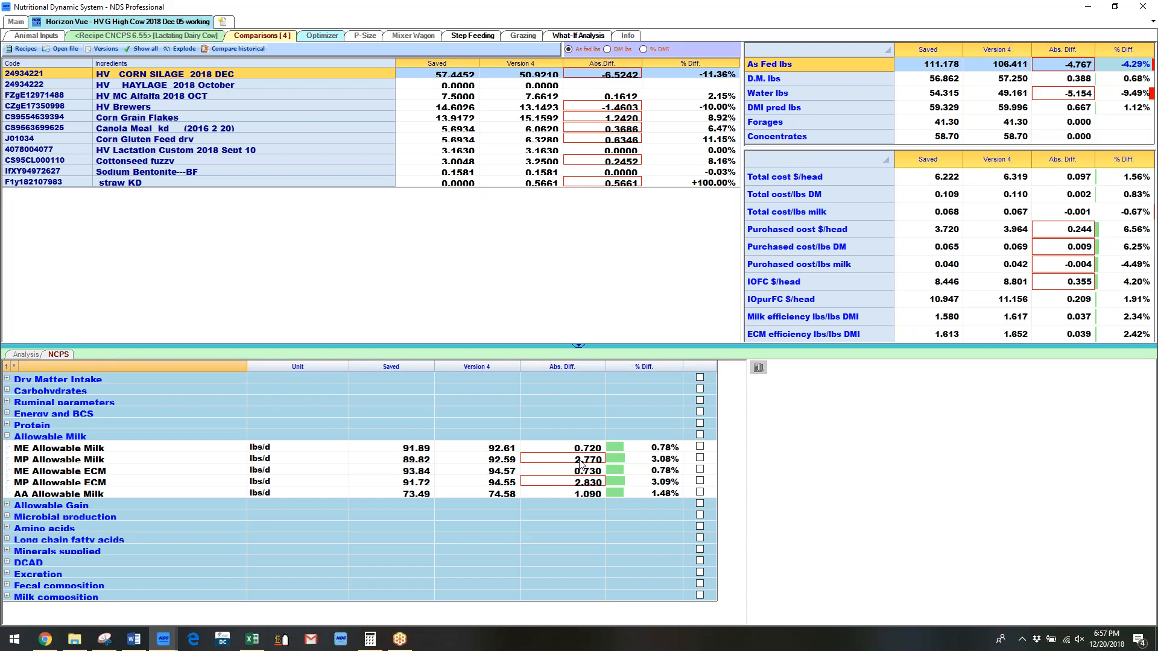
# Step: In the captured versions list, rename the saved recipe "Present DIet" and Version 2 "Sub Optimal"
pyautogui.click(103, 50)
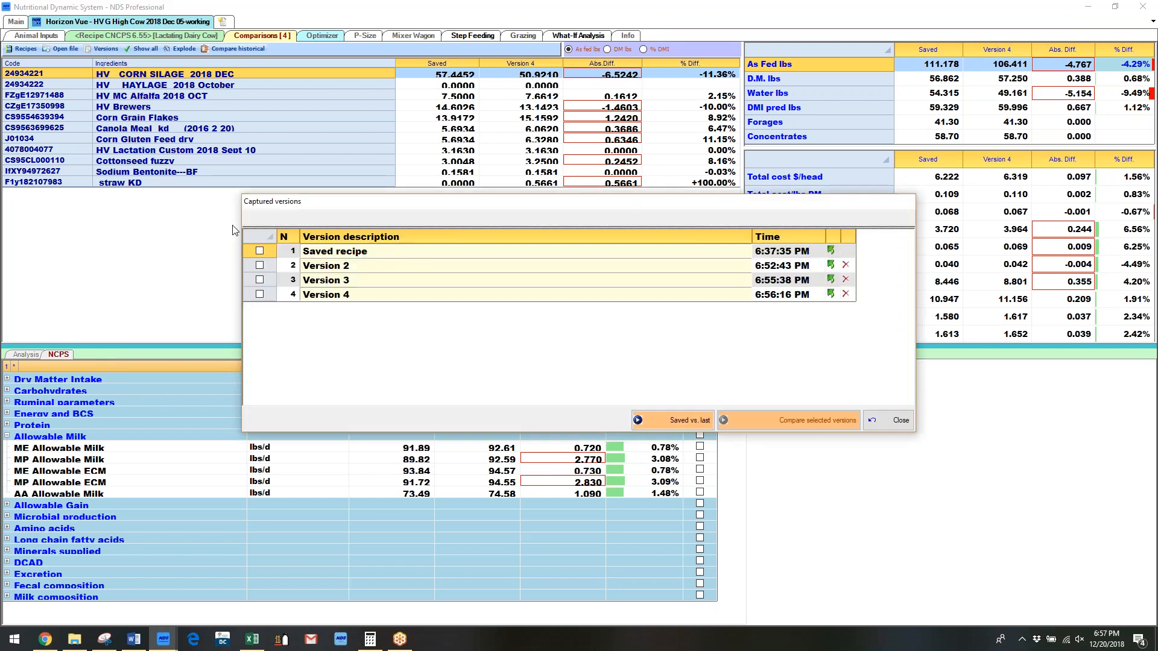
pyautogui.click(328, 254)
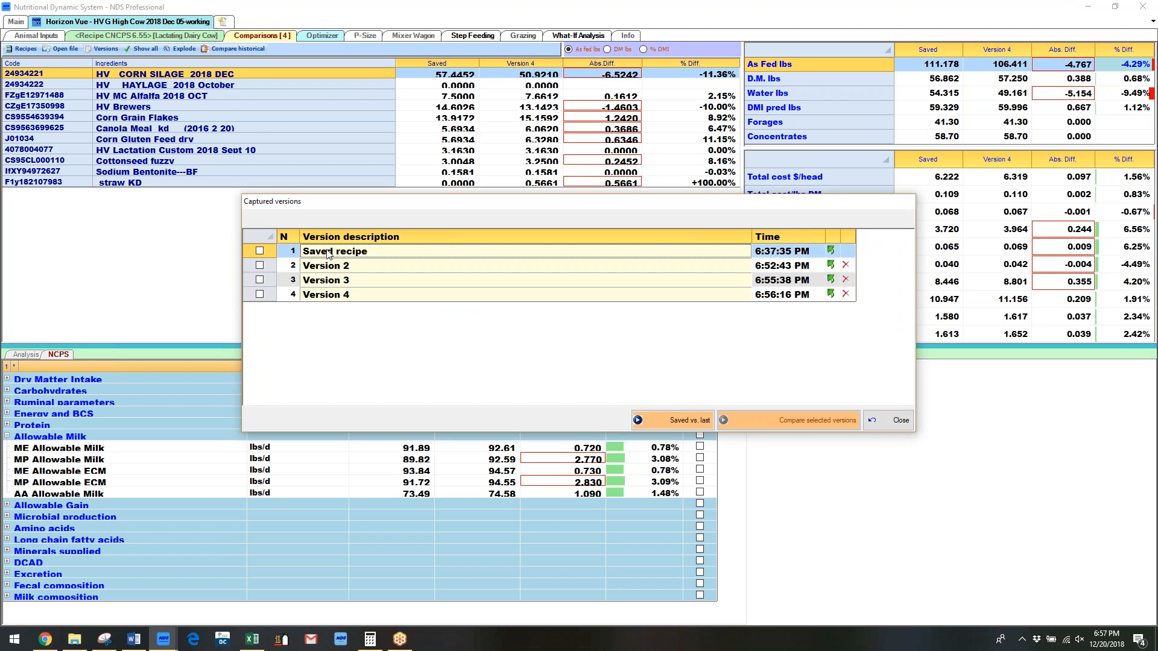
pyautogui.write('Pr')
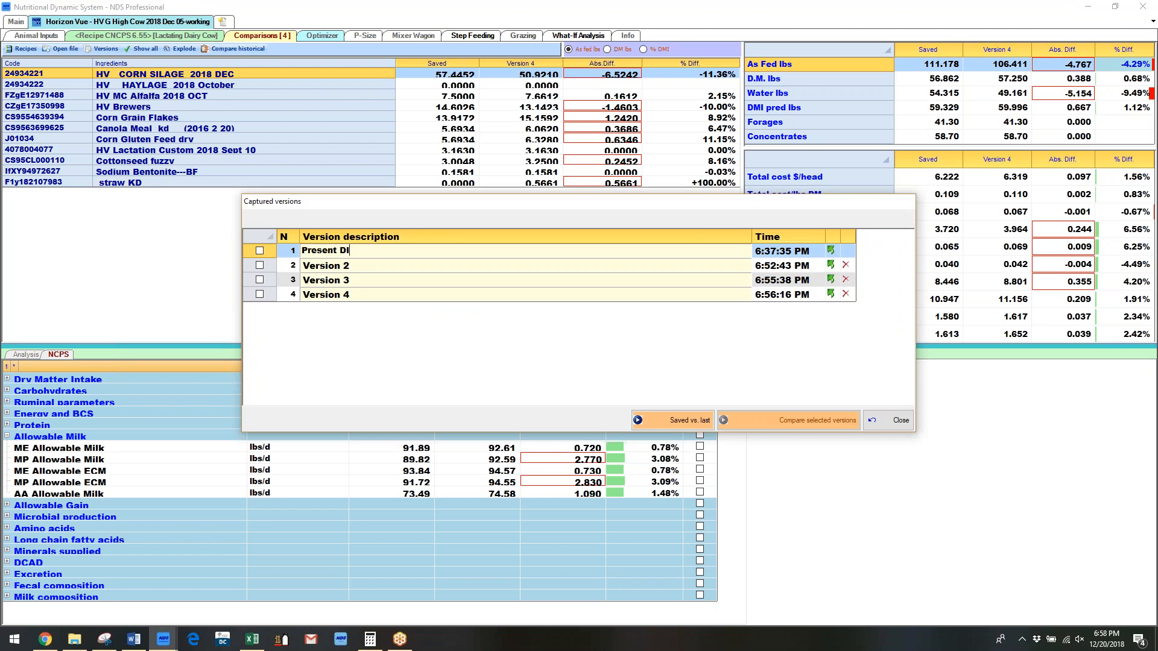
pyautogui.write('esent DIet')
pyautogui.click(331, 271)
pyautogui.write('Optimal')
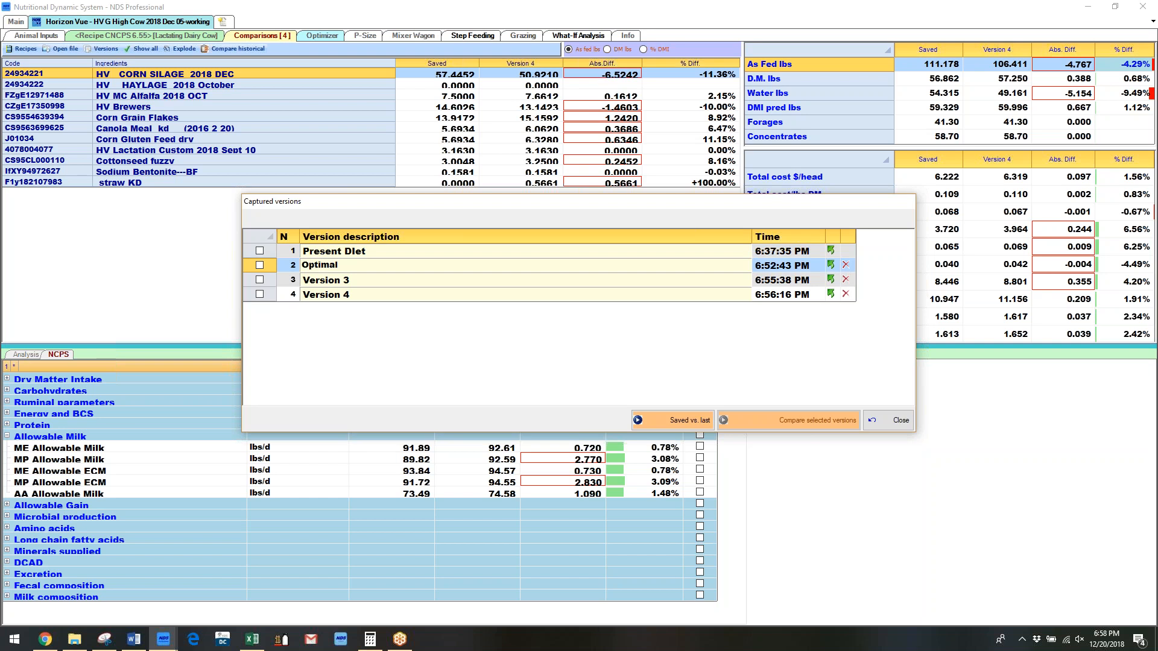
pyautogui.press('BackSpace')
pyautogui.press('BackSpace')
pyautogui.press('BackSpace')
# Step: Rename Version 3 "Optimal" and Version 4 "opt more straw", and close the captured versions list
pyautogui.click(322, 282)
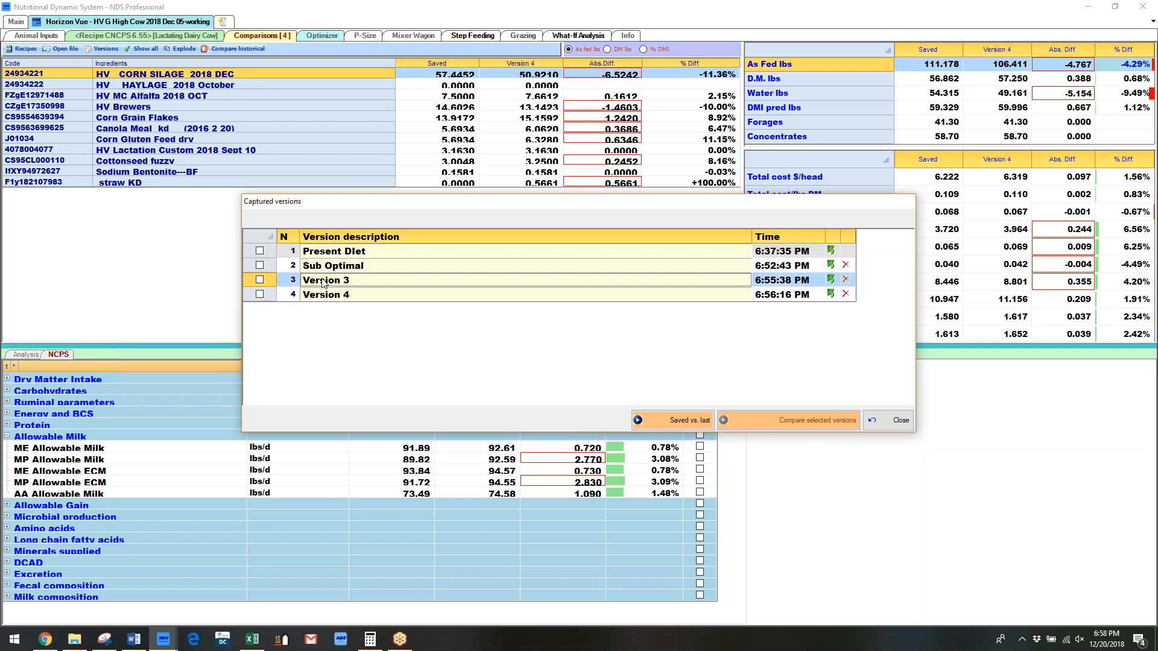
pyautogui.write('Optimal')
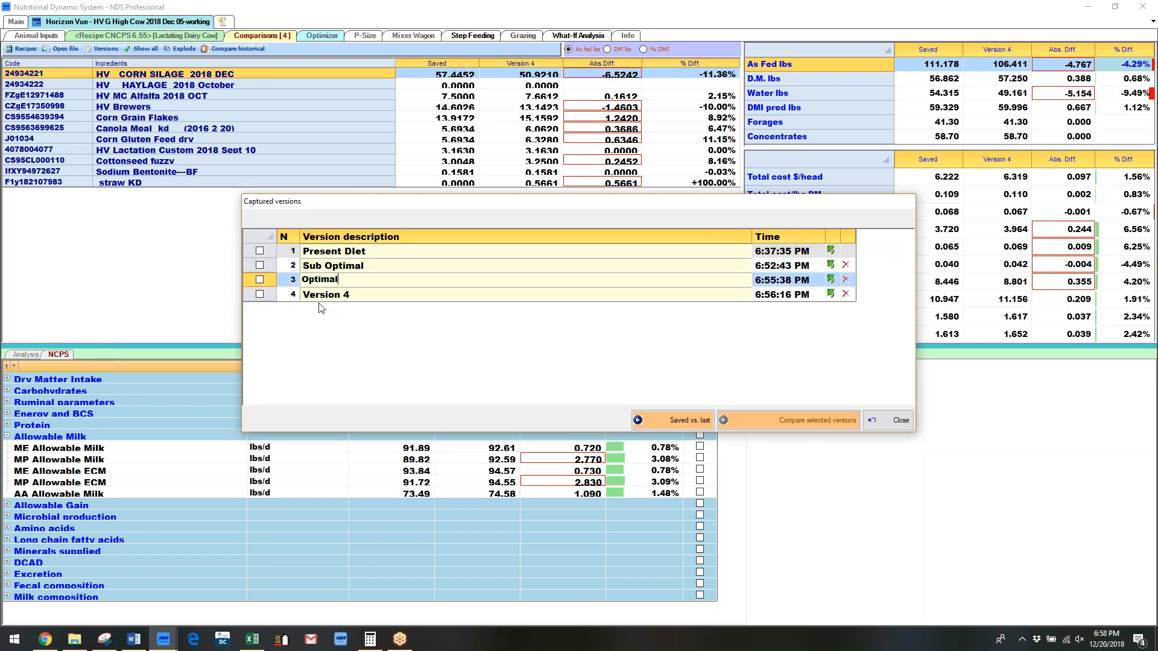
pyautogui.click(330, 296)
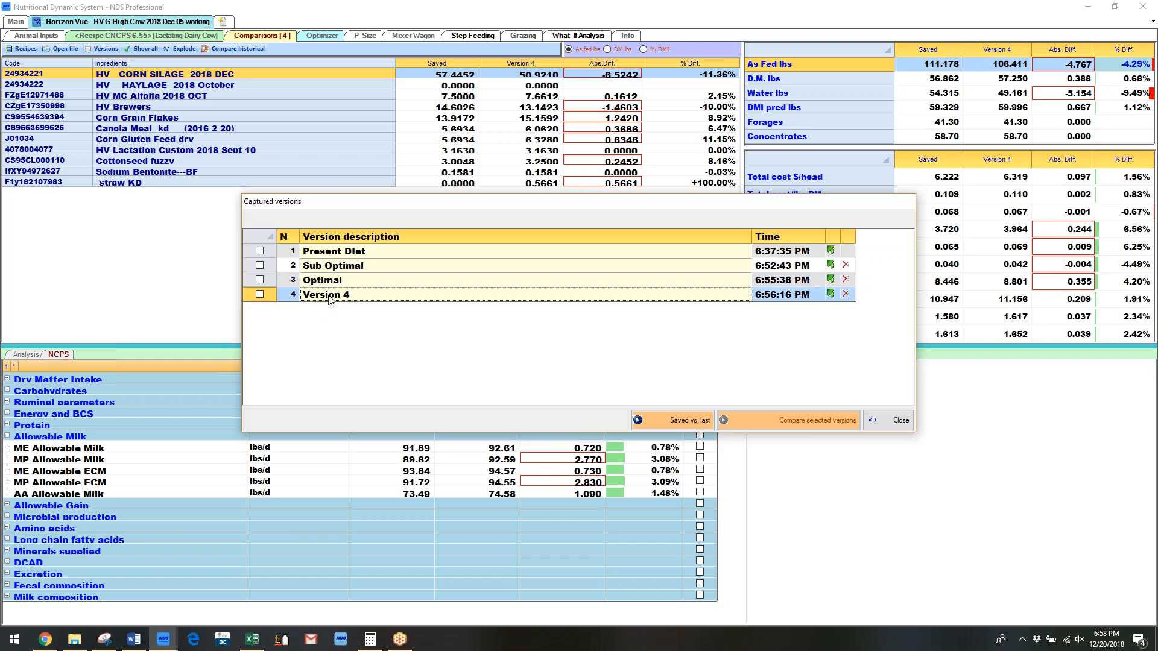
pyautogui.write('opt more straw')
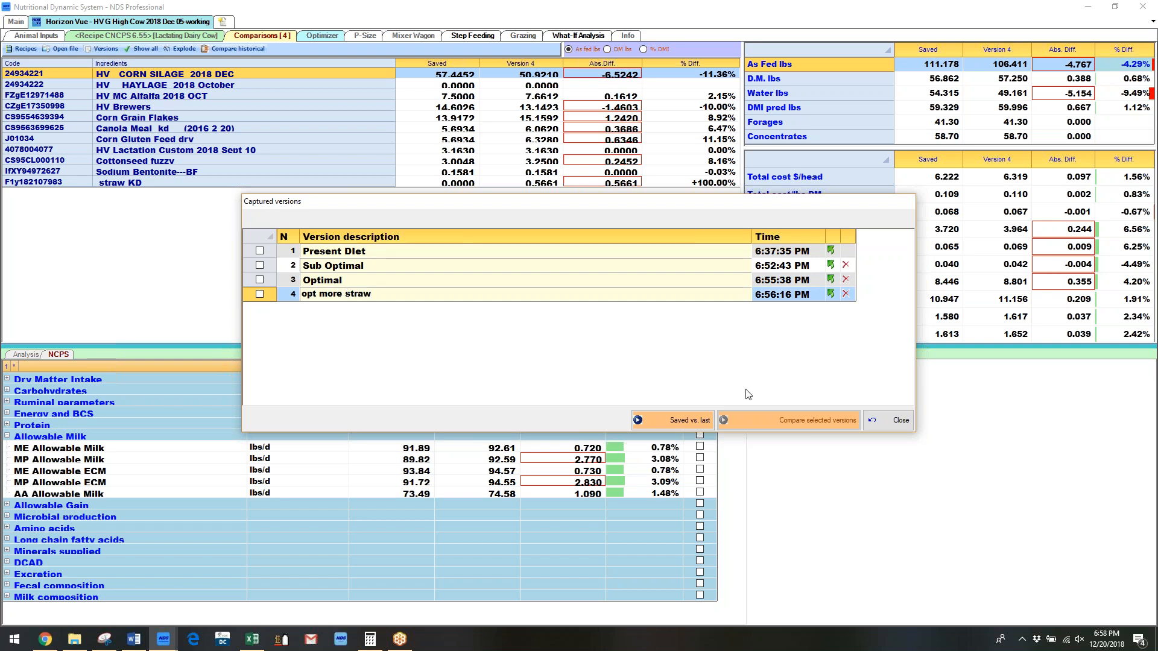
pyautogui.click(901, 422)
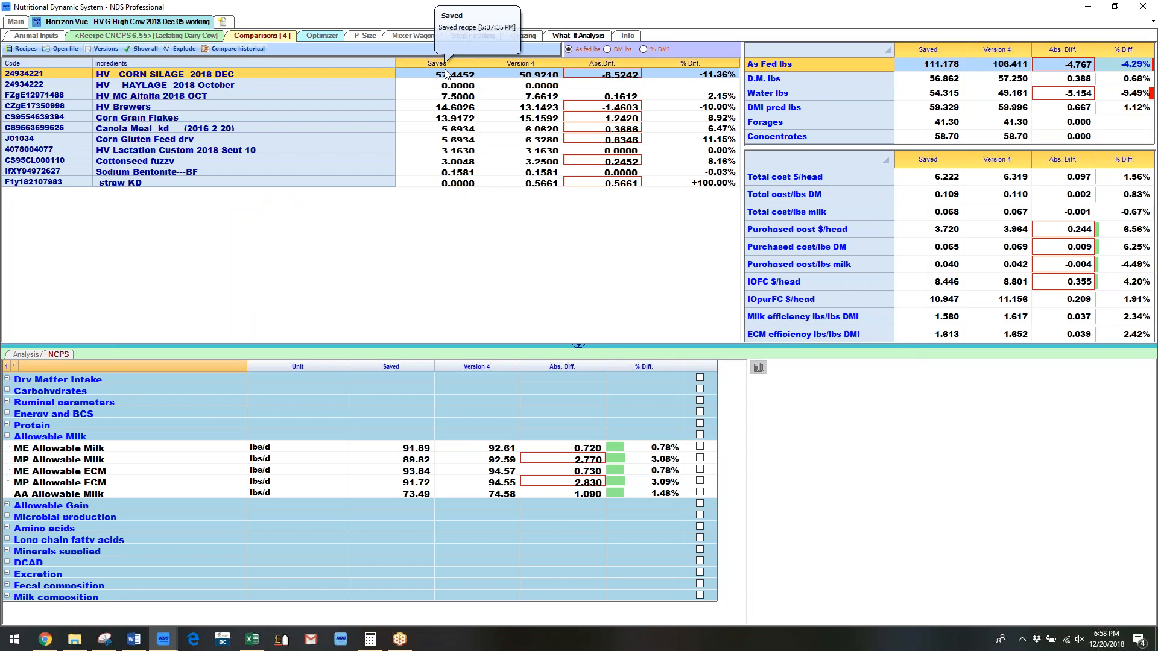
# Step: Show all captured versions side by side with readable column names and select Sub Optimal, Optimal and opt more straw
pyautogui.click(145, 49)
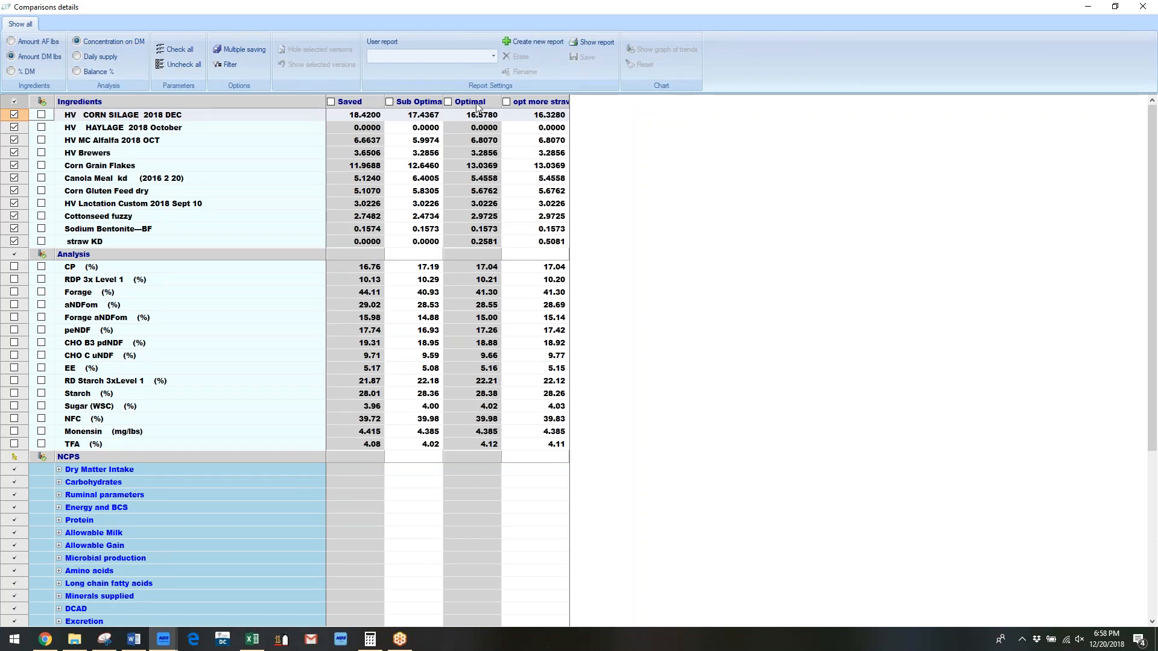
pyautogui.moveTo(444, 102); pyautogui.dragTo(473, 104)
pyautogui.click(534, 104)
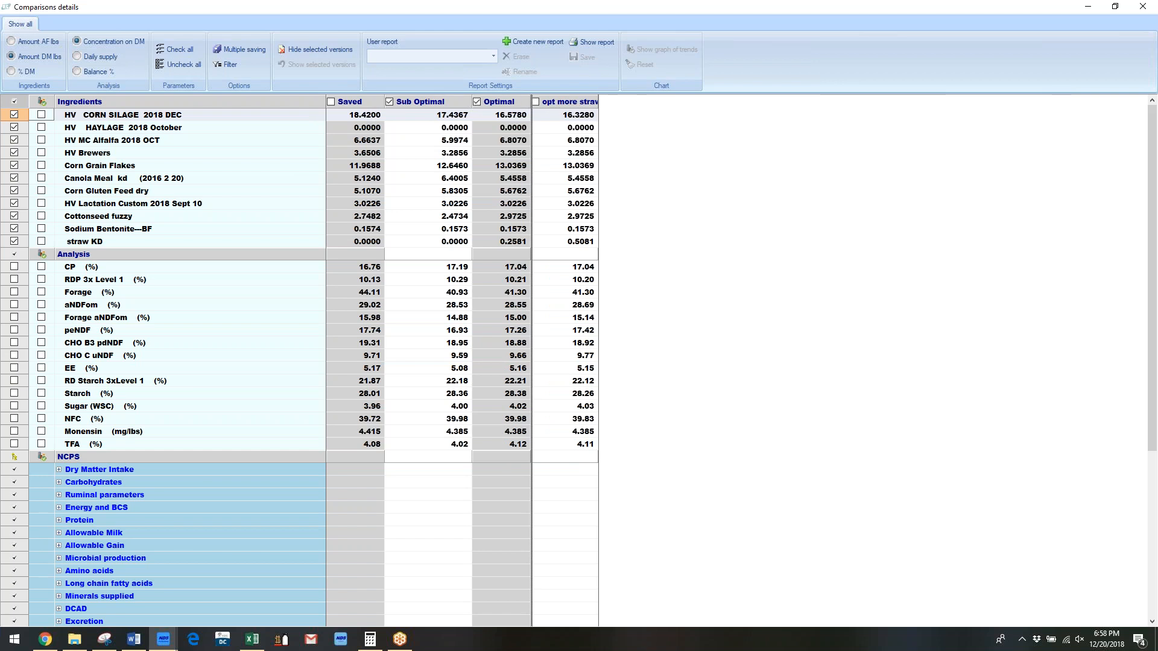
pyautogui.moveTo(598, 102); pyautogui.dragTo(609, 102)
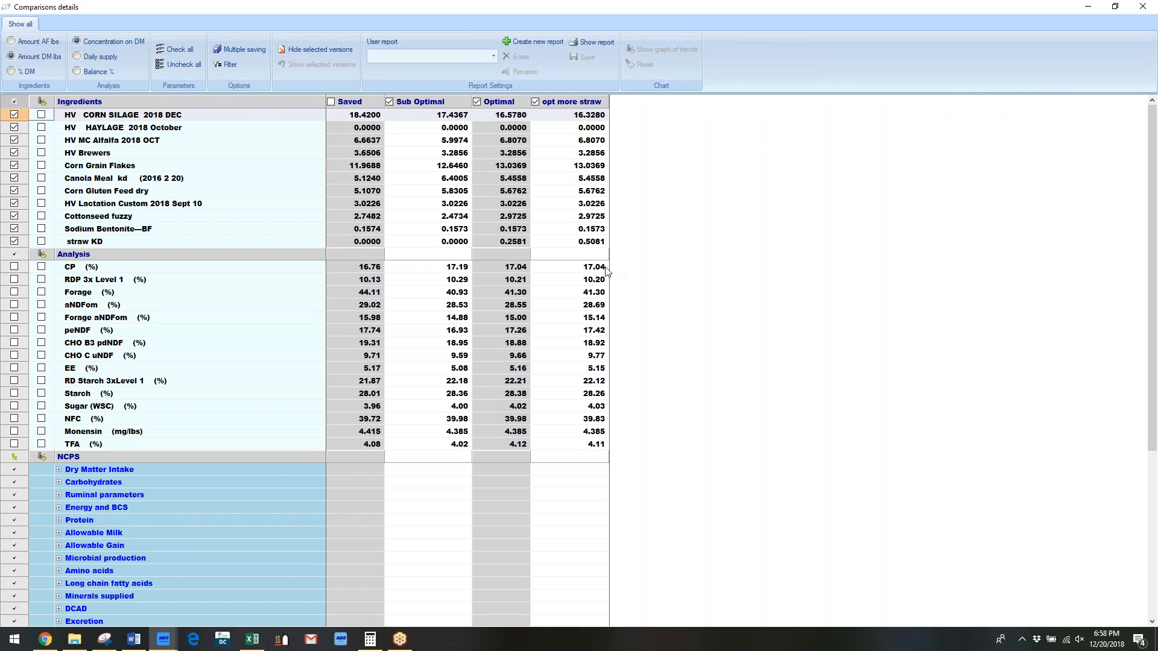
# Step: Examine aNDFom across the versions and expand the Allowable Milk group to compare its values
pyautogui.scroll(-2, 123, 333)
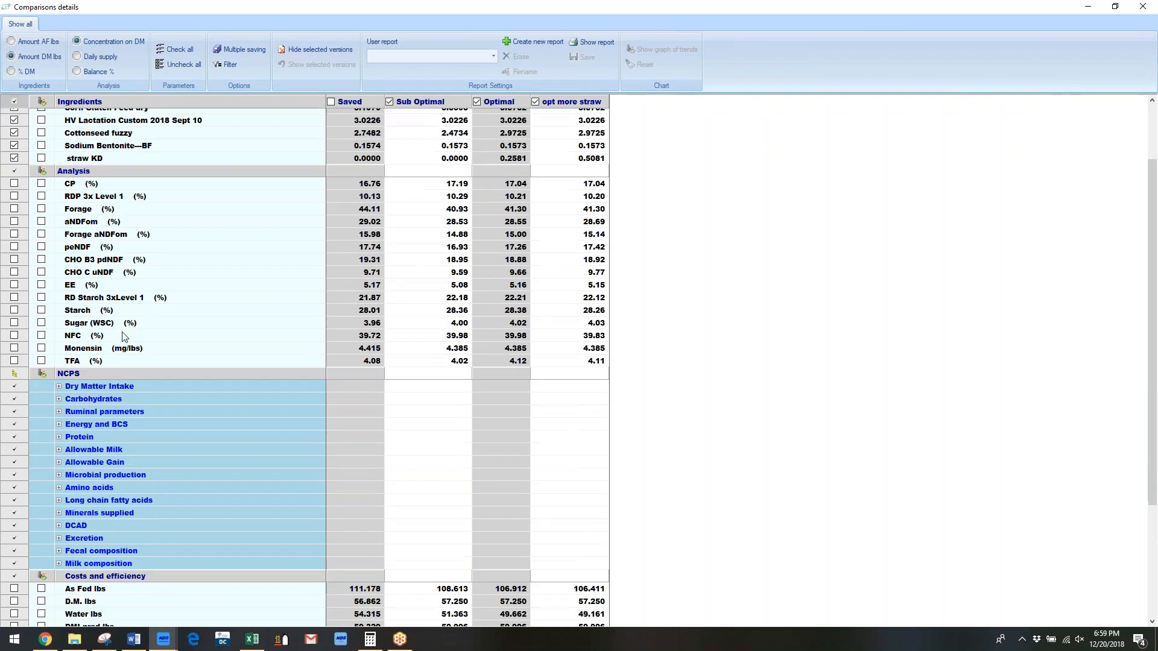
pyautogui.click(400, 223)
pyautogui.click(516, 226)
pyautogui.click(602, 225)
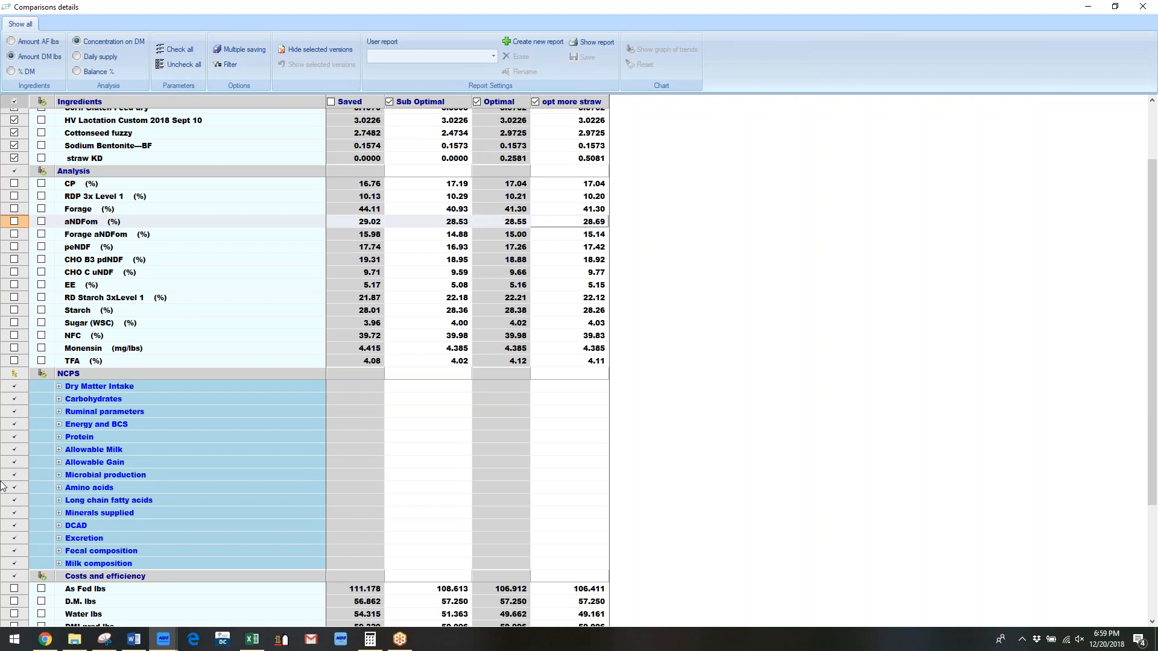
pyautogui.click(59, 450)
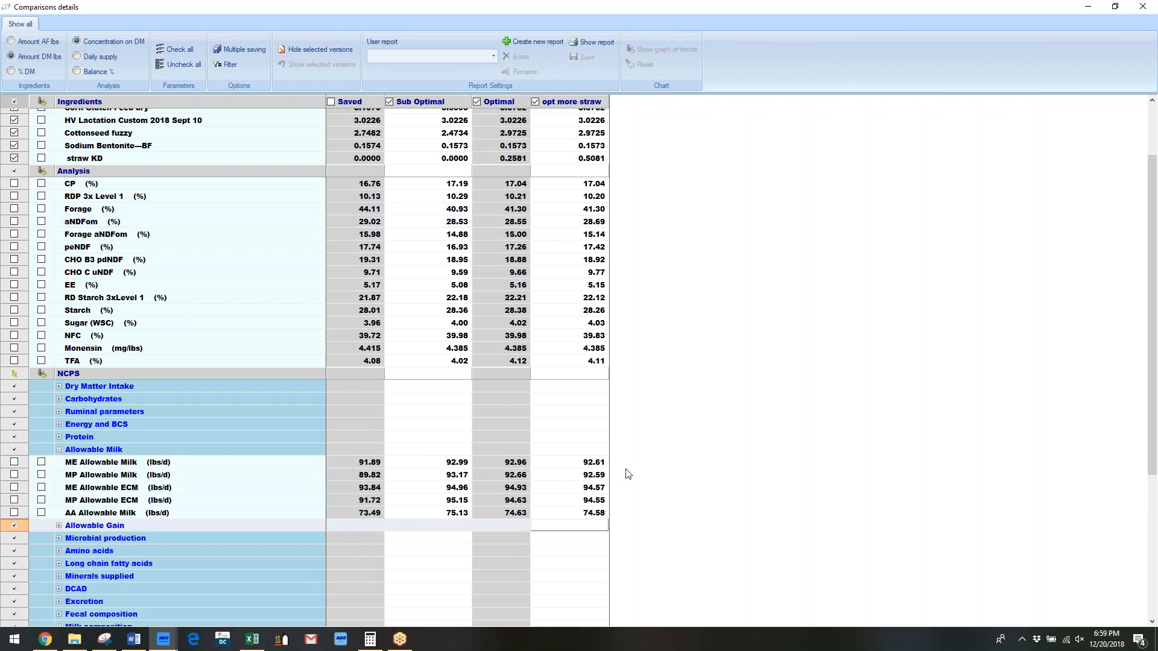
# Step: Include D.M. lbs and Total cost at last save among the comparison parameters, leaving D.M. lbs out of the trend graph
pyautogui.scroll(-5, 140, 451)
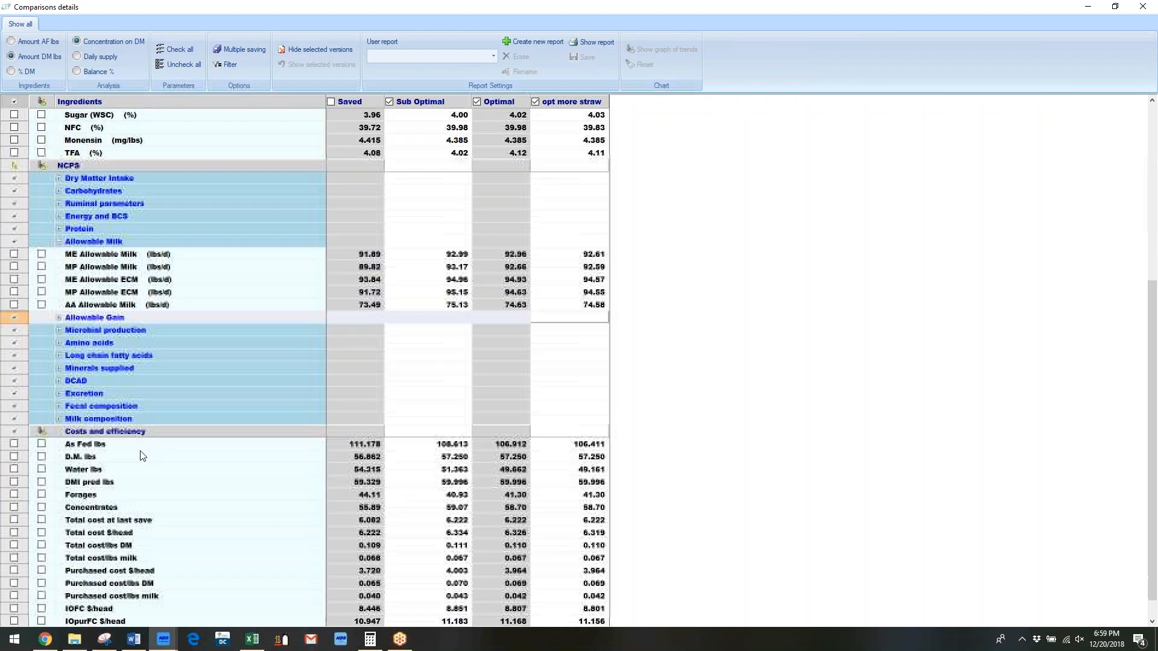
pyautogui.click(41, 457)
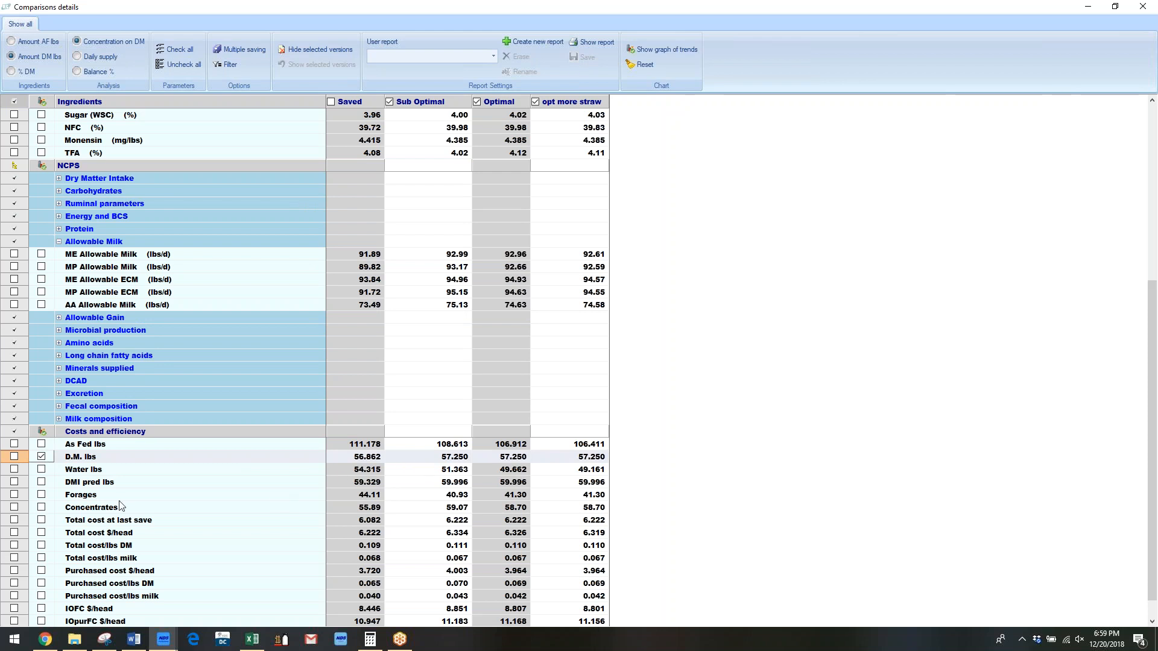
pyautogui.click(15, 521)
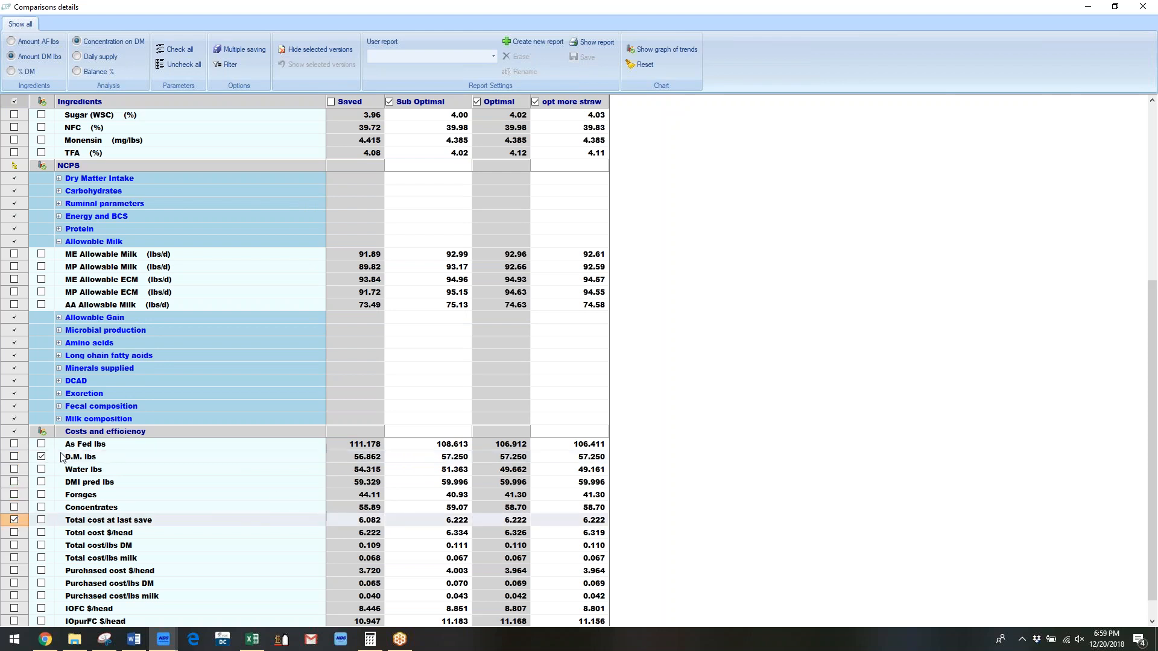
pyautogui.click(41, 458)
pyautogui.click(14, 458)
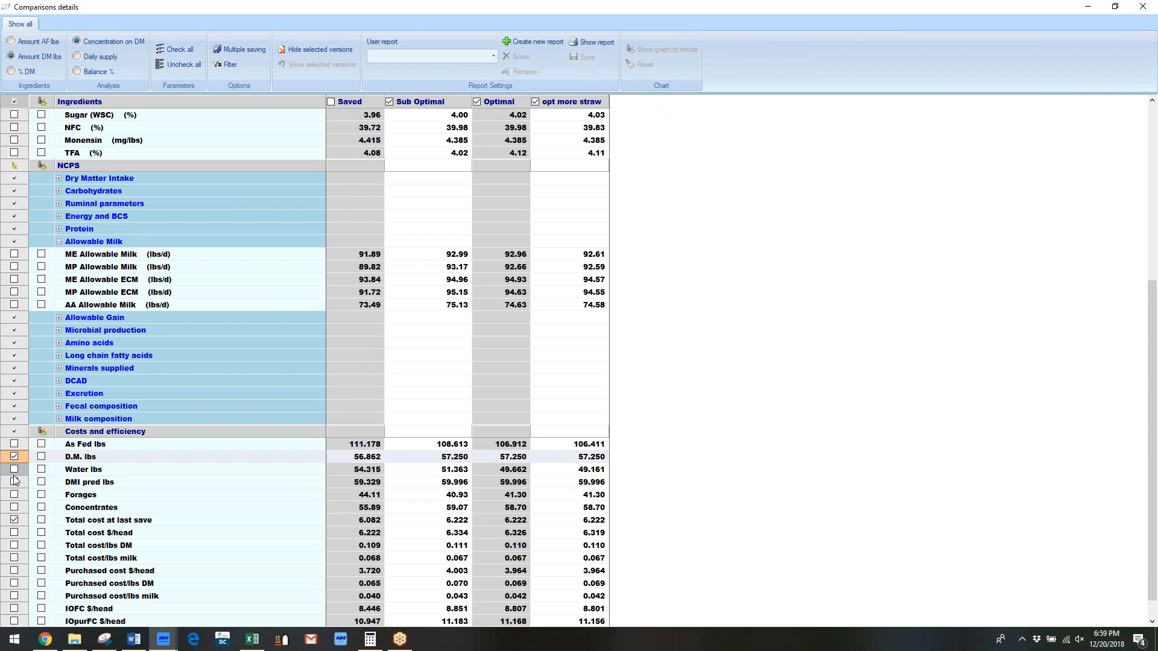
# Step: Create a new user report named "Lact Summary Dec 2018 12 20" and fill in its user ID code
pyautogui.scroll(8, 238, 337)
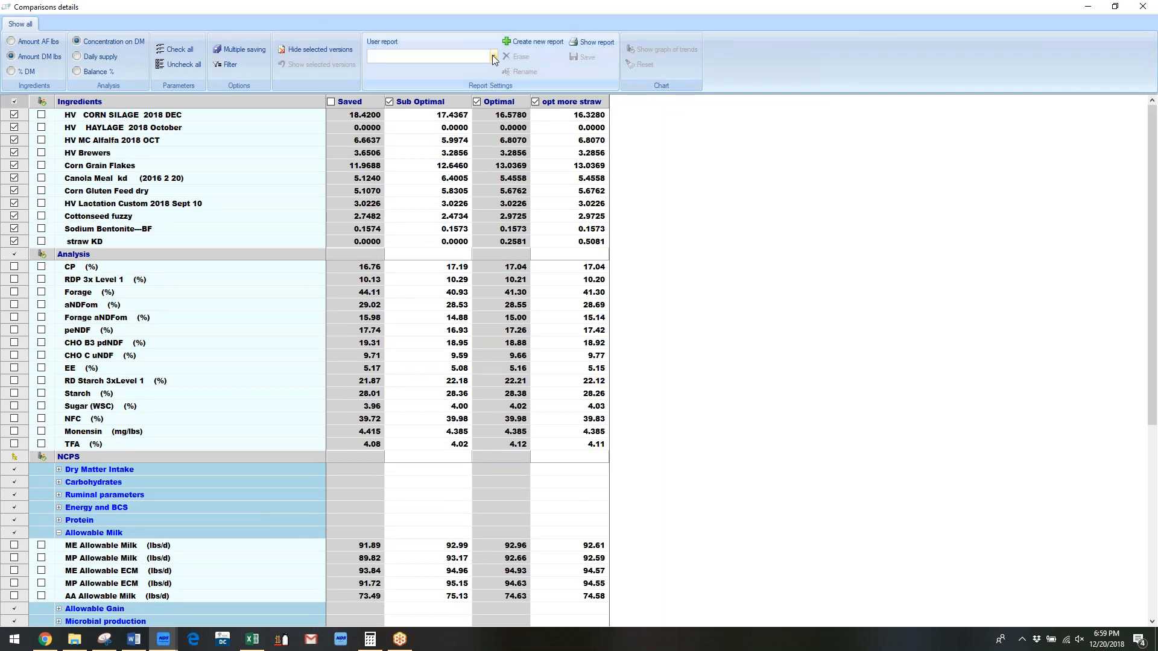
pyautogui.click(531, 42)
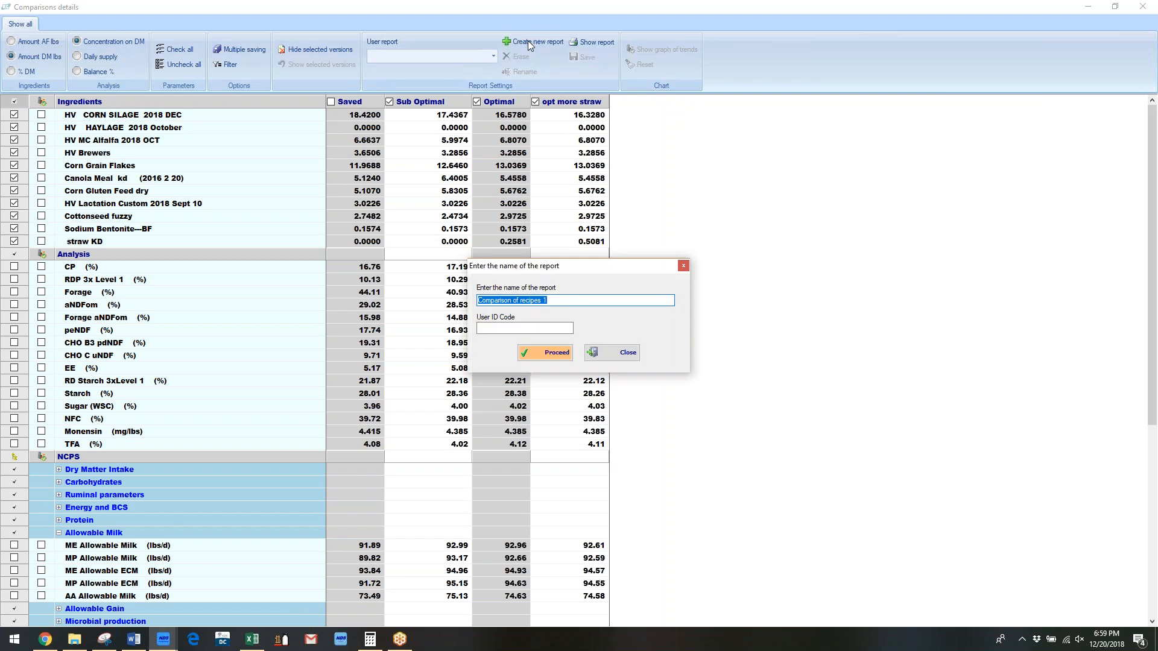
pyautogui.write('De')
pyautogui.write('c 2018 12 20')
pyautogui.click(487, 326)
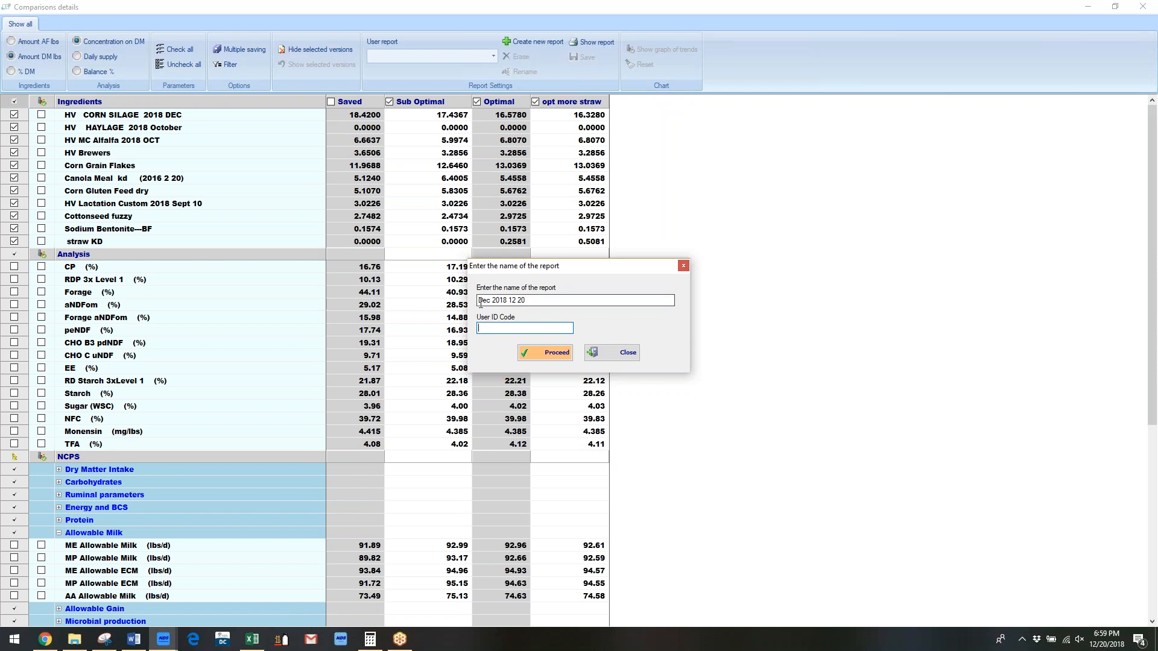
pyautogui.click(482, 301)
pyautogui.write('Lact ')
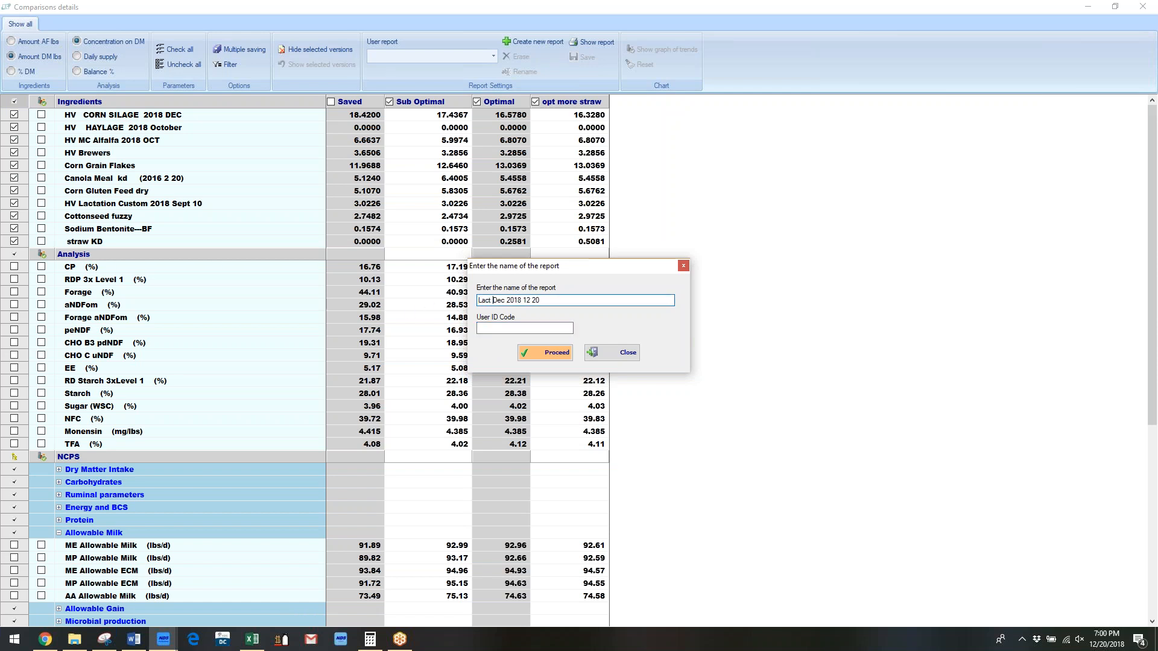
pyautogui.write('Summary  Dec')
pyautogui.click(494, 330)
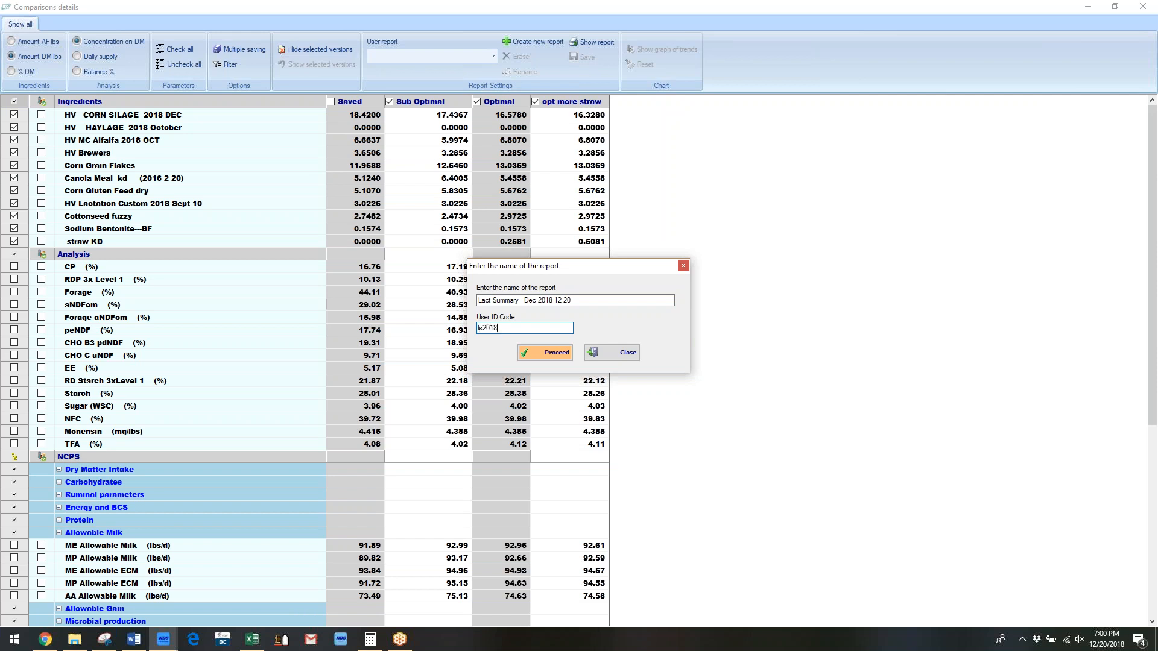
pyautogui.click(556, 355)
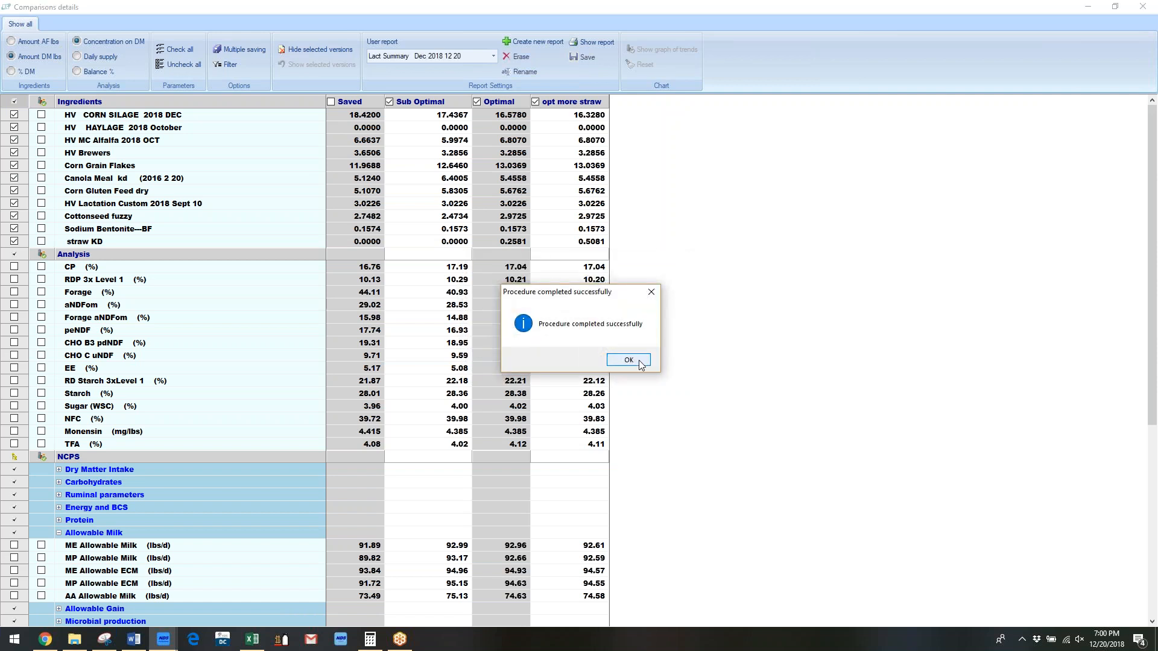
pyautogui.click(640, 362)
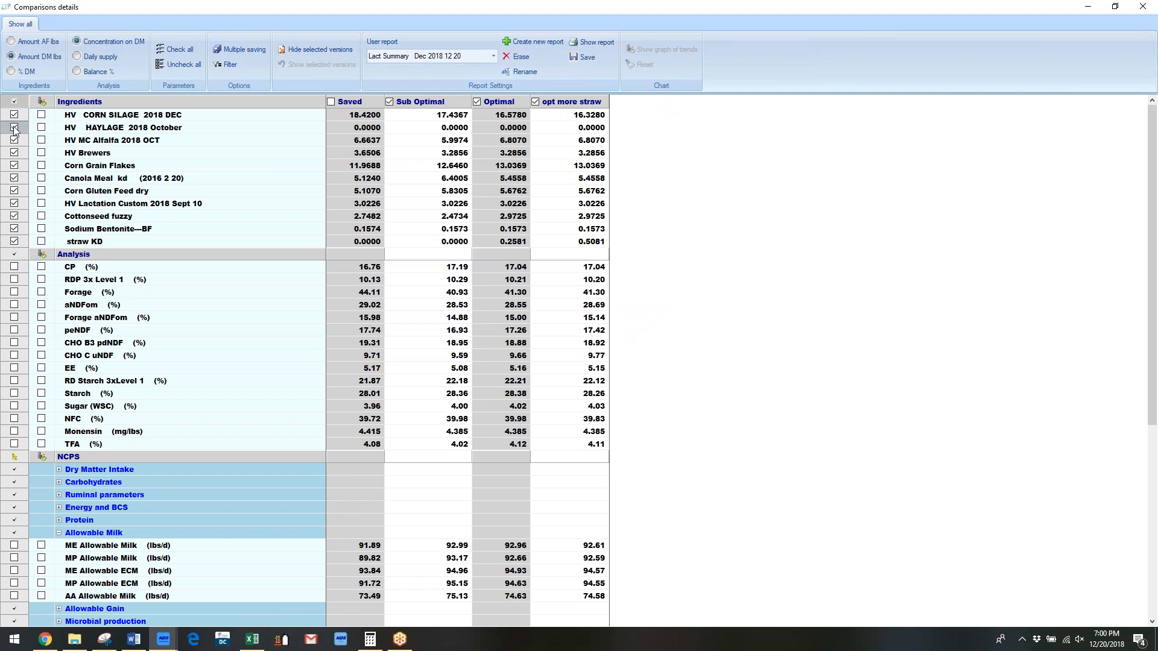
# Step: Include CP, aNDFom, EE and Starch from the Analysis section in the report
pyautogui.click(14, 267)
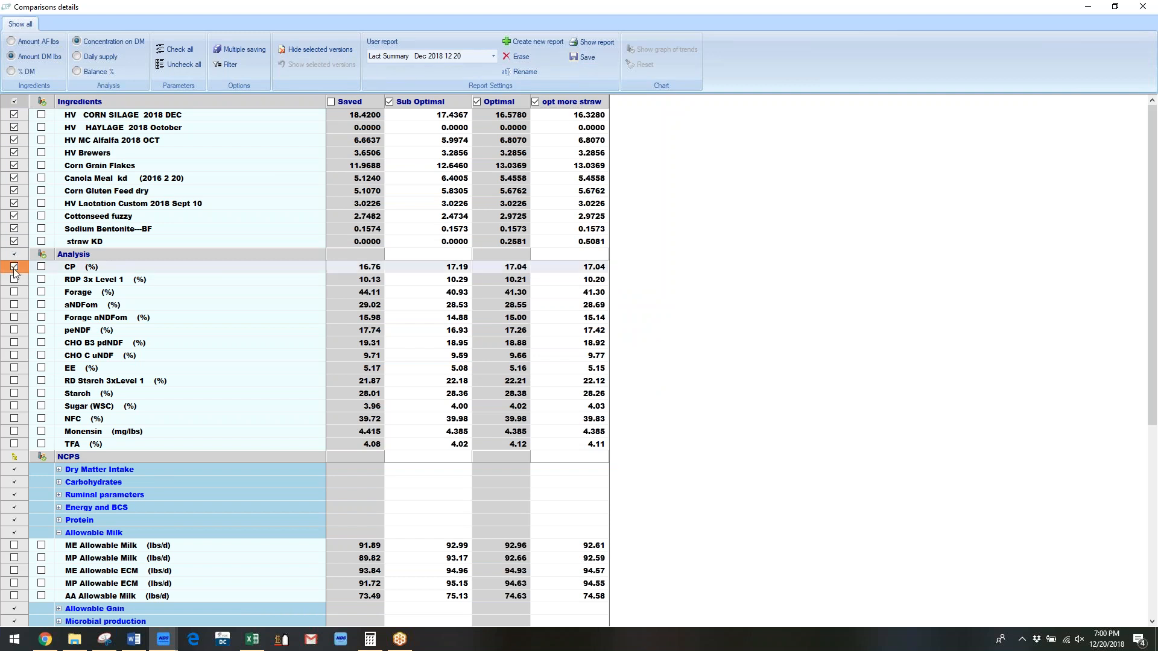
pyautogui.click(15, 305)
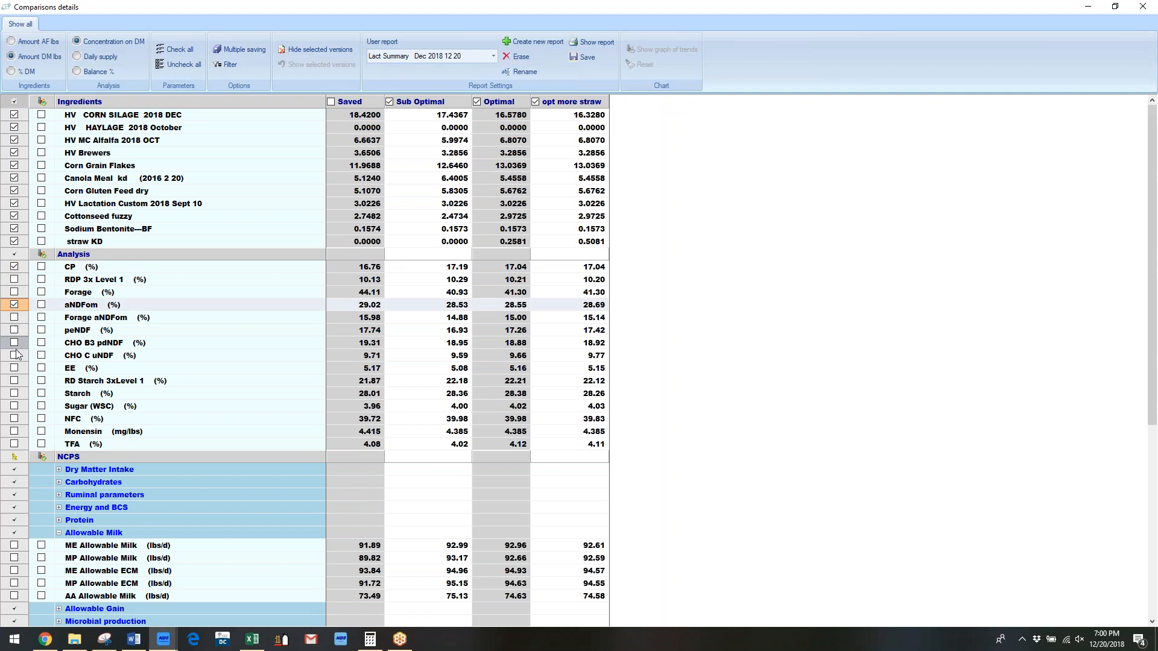
pyautogui.click(17, 368)
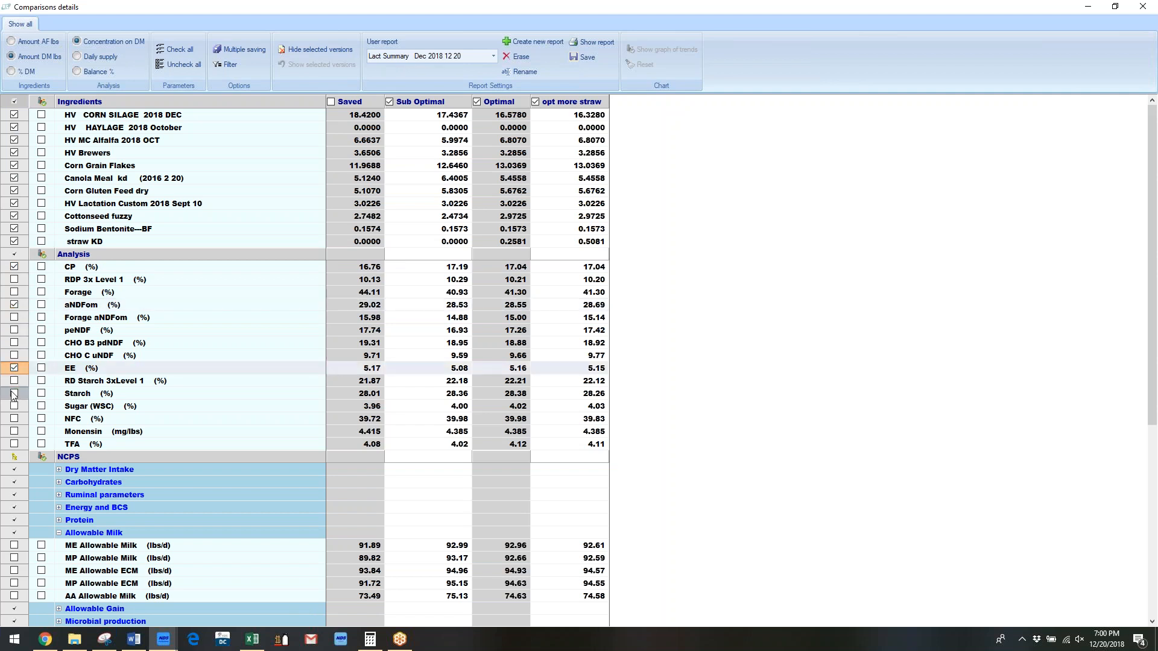
pyautogui.click(13, 394)
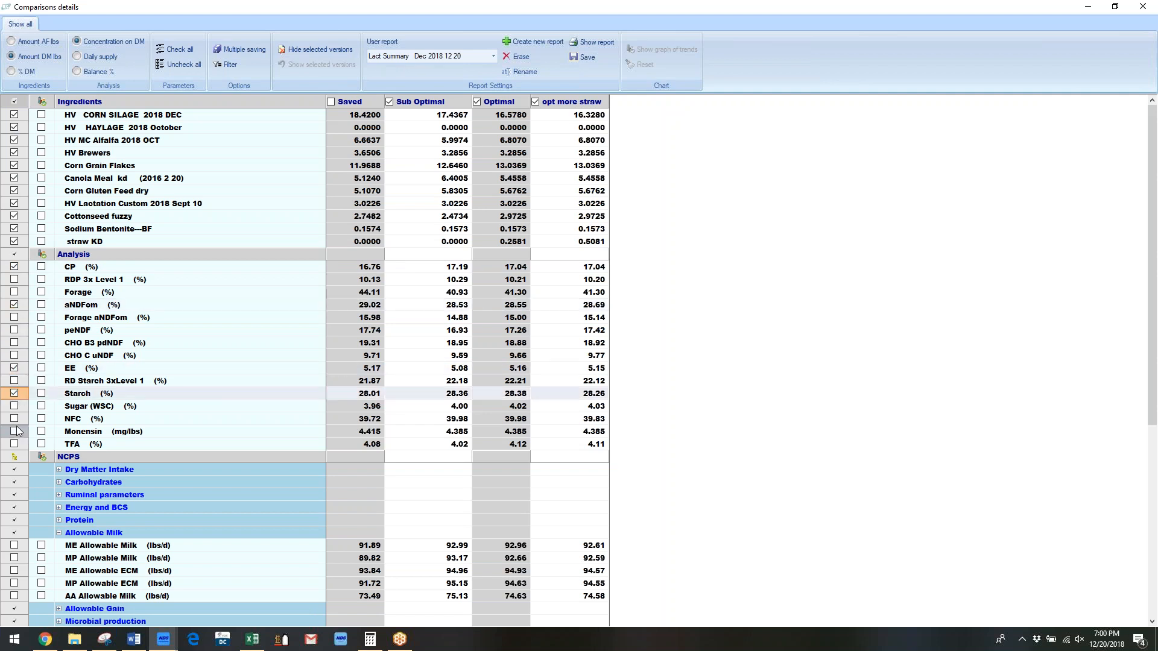
# Step: Include ME Allowable Milk and MP Allowable Milk from the NCPS section in the report
pyautogui.scroll(-3, 12, 443)
pyautogui.scroll(-1, 12, 446)
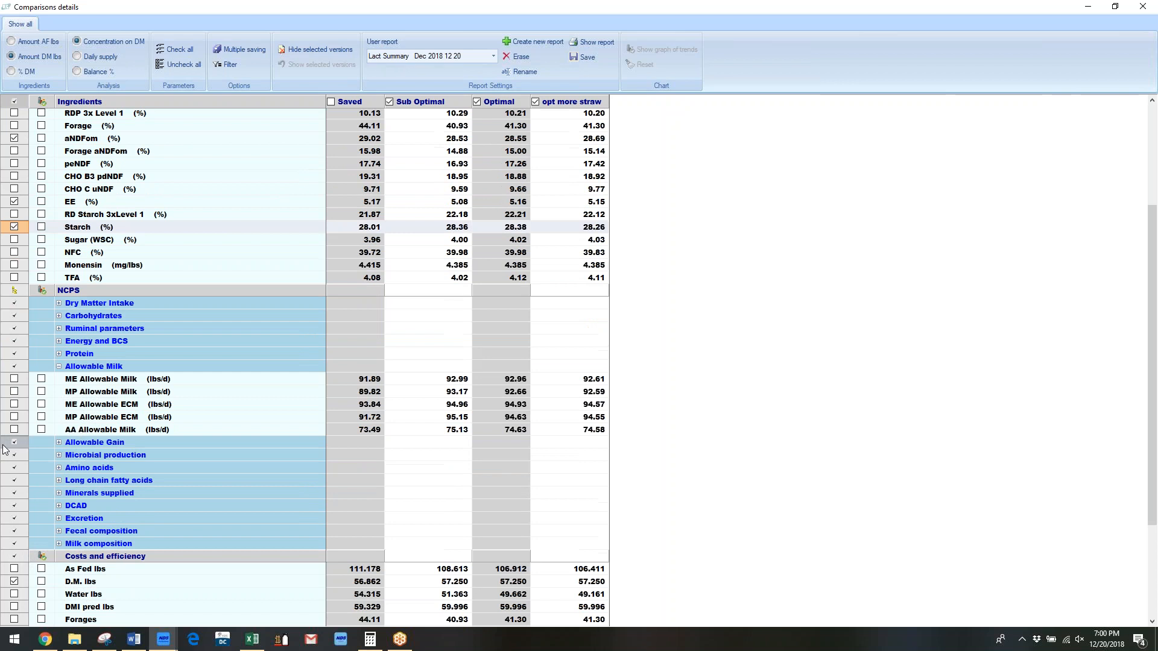
pyautogui.click(14, 379)
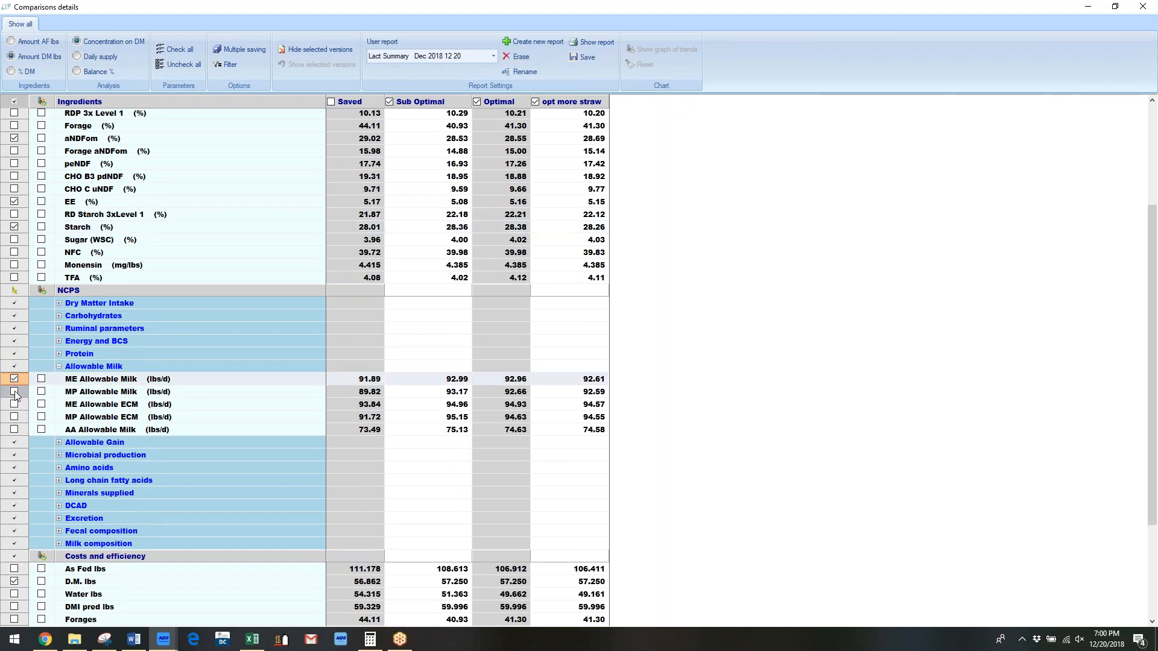
pyautogui.click(14, 391)
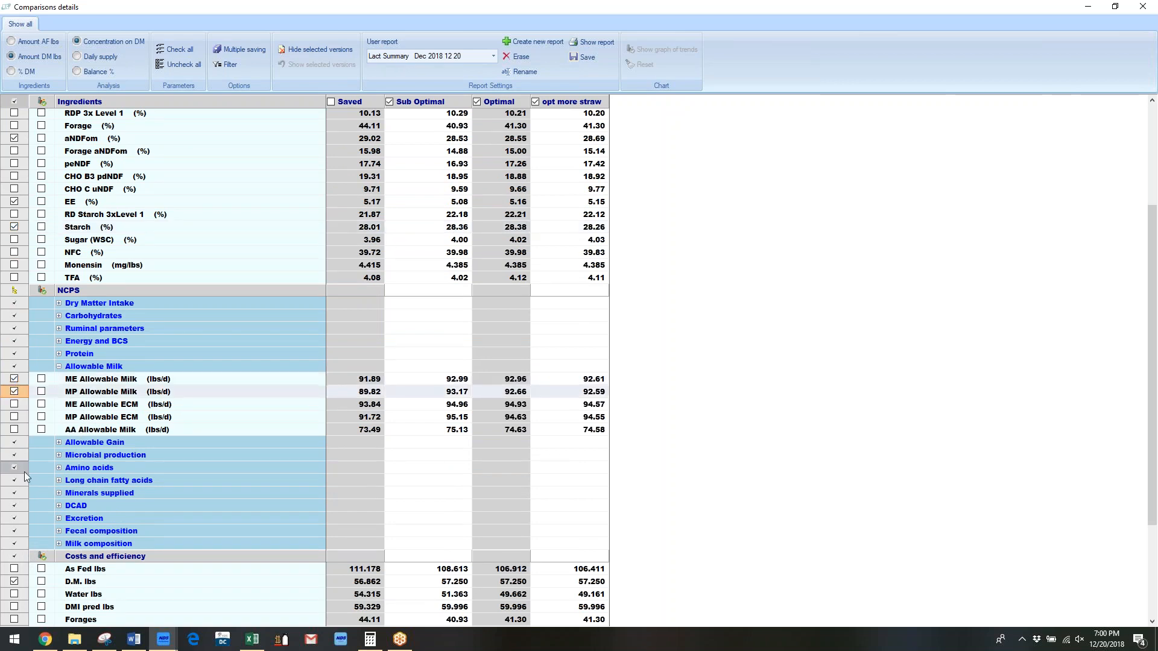
# Step: Include MET:Energy and LYS:Energy from the Amino acids group in the report
pyautogui.click(59, 468)
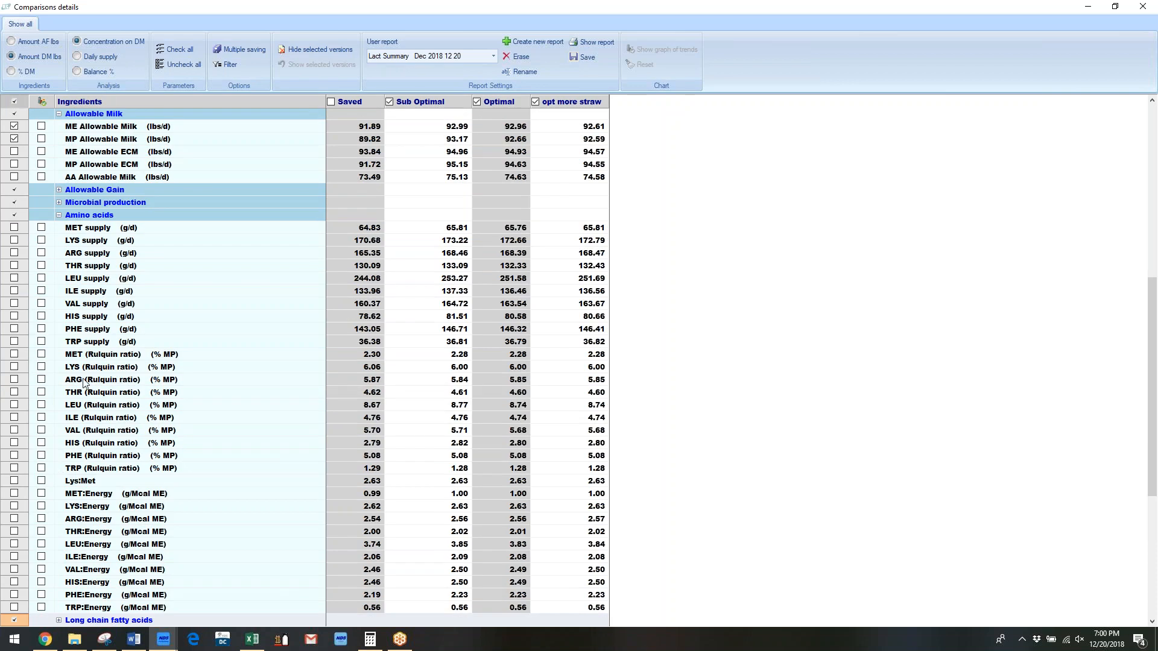
pyautogui.scroll(-4, 89, 354)
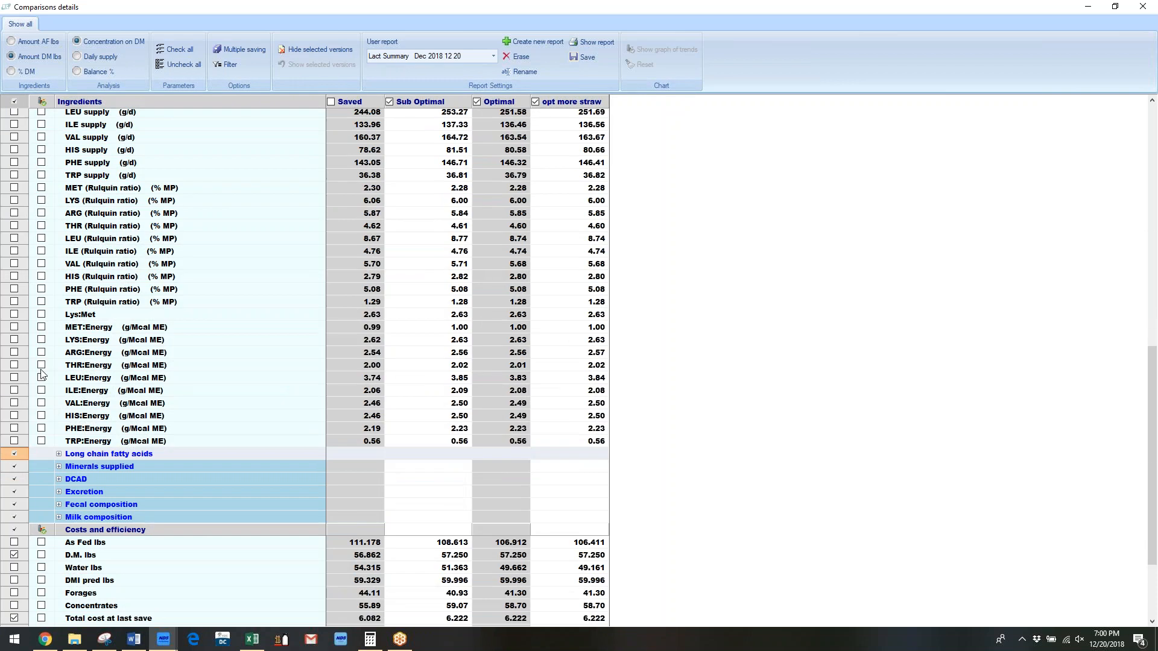
pyautogui.click(14, 327)
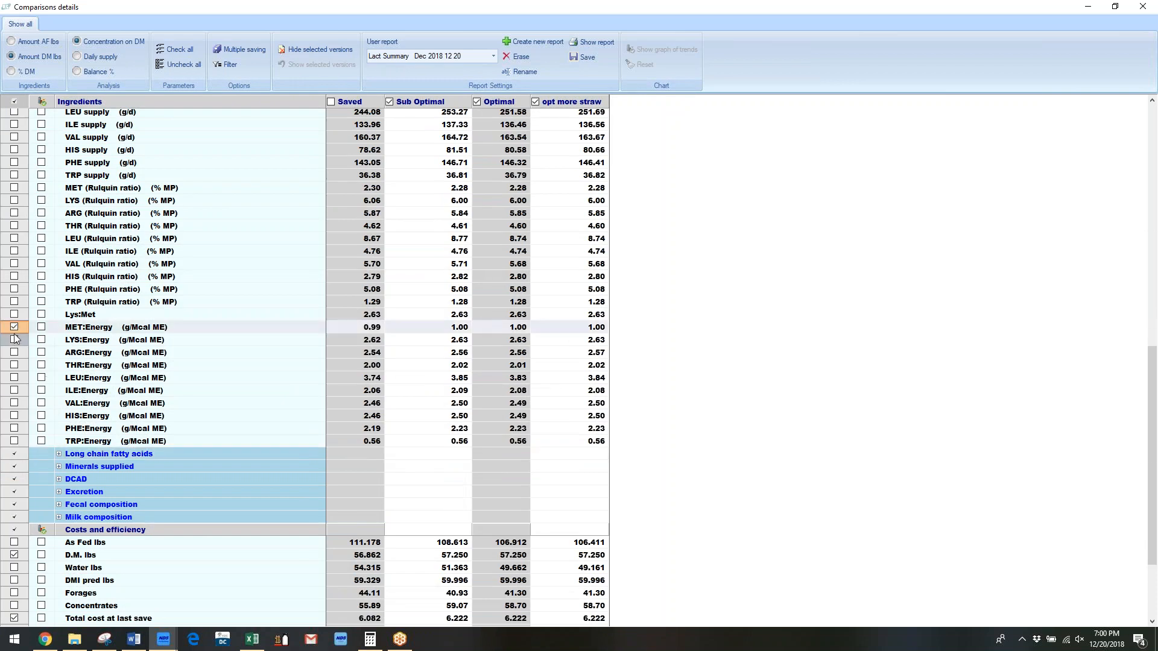
pyautogui.click(14, 340)
pyautogui.scroll(1, 83, 323)
pyautogui.scroll(9, 83, 319)
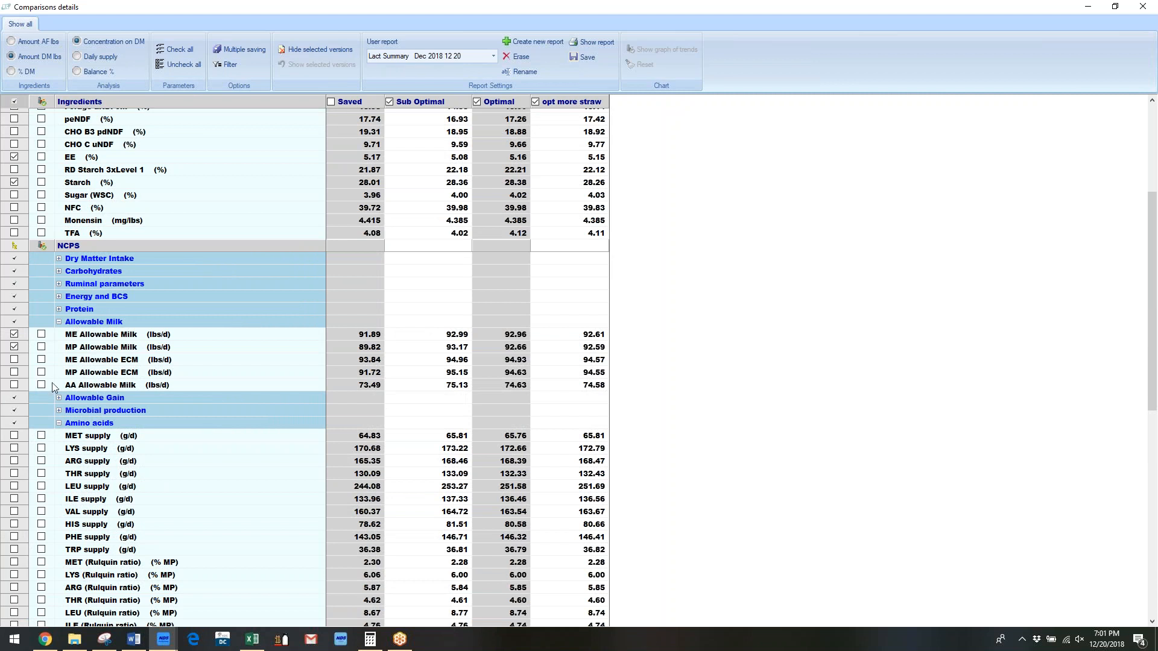
# Step: Include IOFC $/head from the Costs and efficiency section, leaving IOpurFC $/head out, and save the user report
pyautogui.scroll(-10, 54, 410)
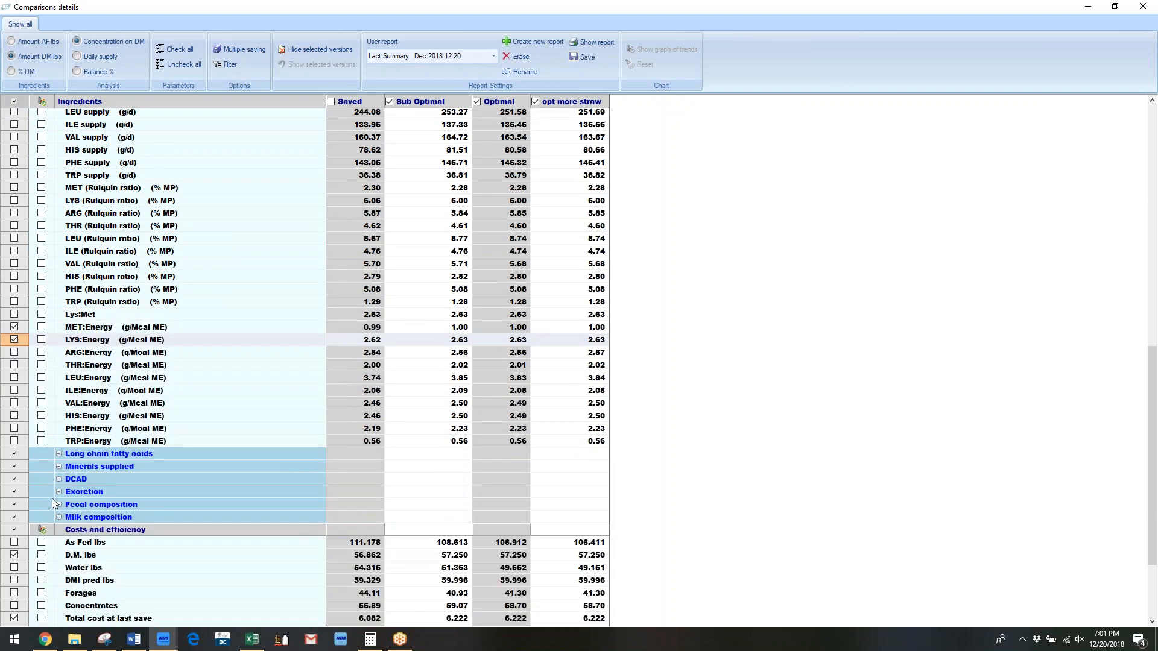
pyautogui.scroll(-3, 59, 499)
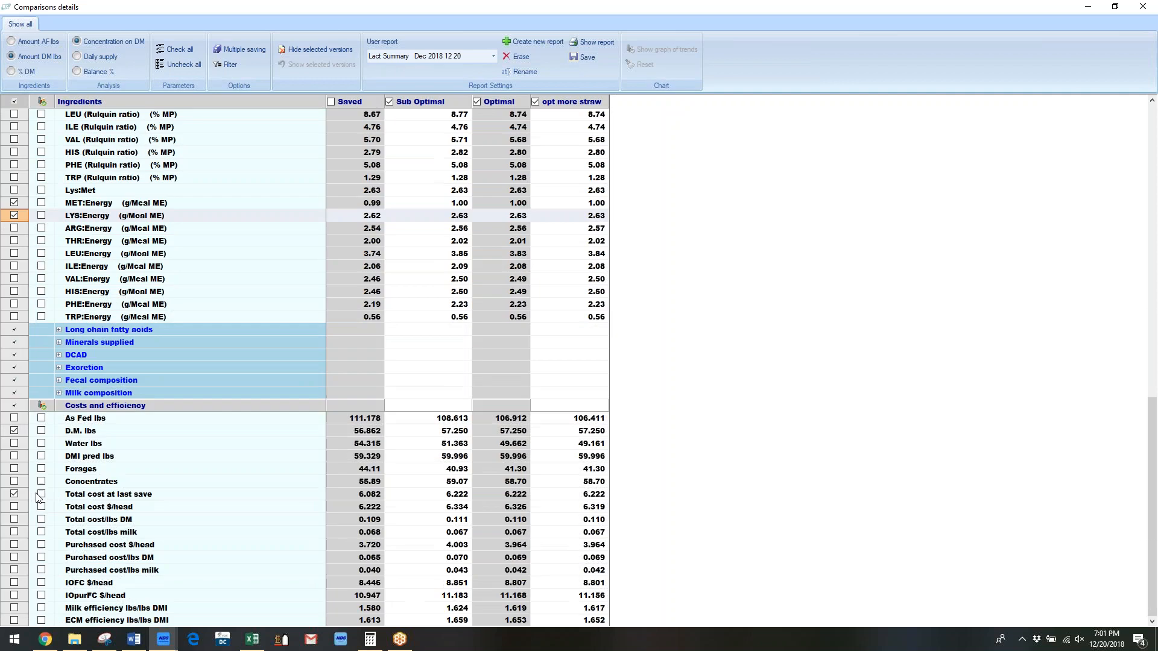
pyautogui.click(13, 431)
pyautogui.click(14, 431)
pyautogui.click(14, 584)
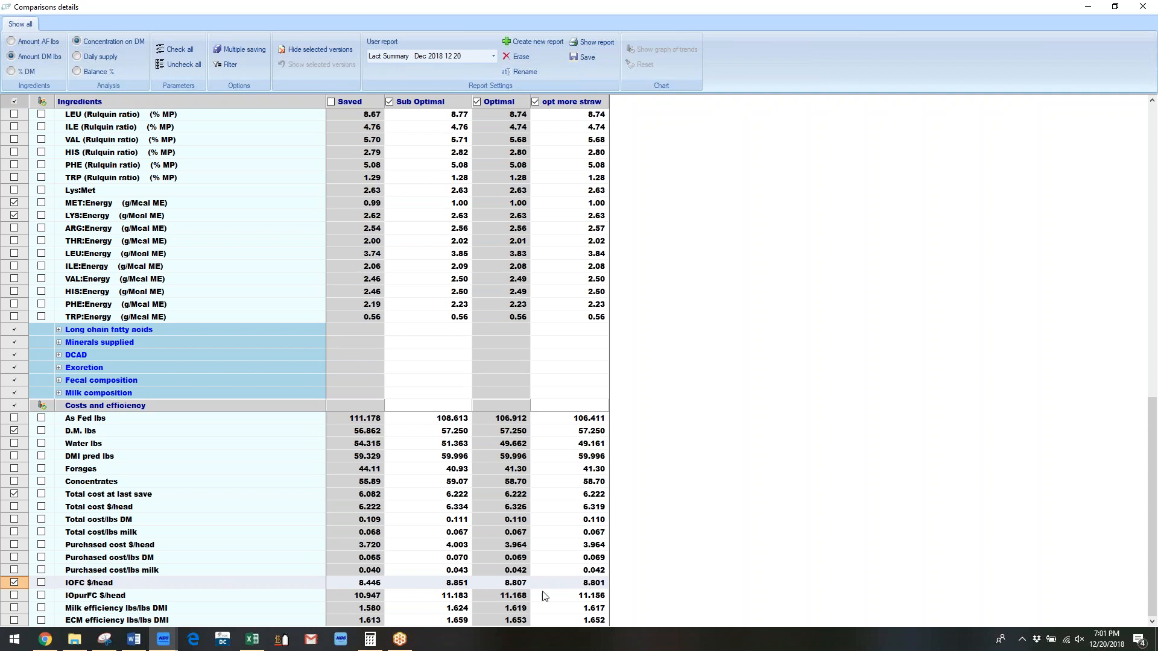
pyautogui.click(14, 596)
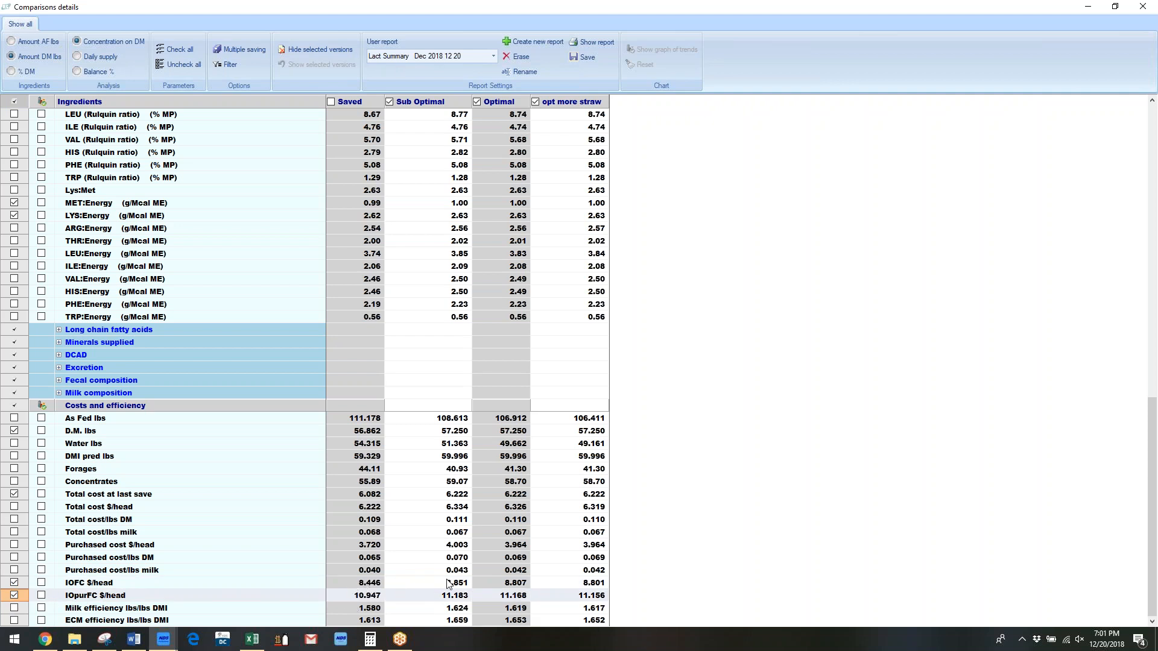
pyautogui.click(15, 596)
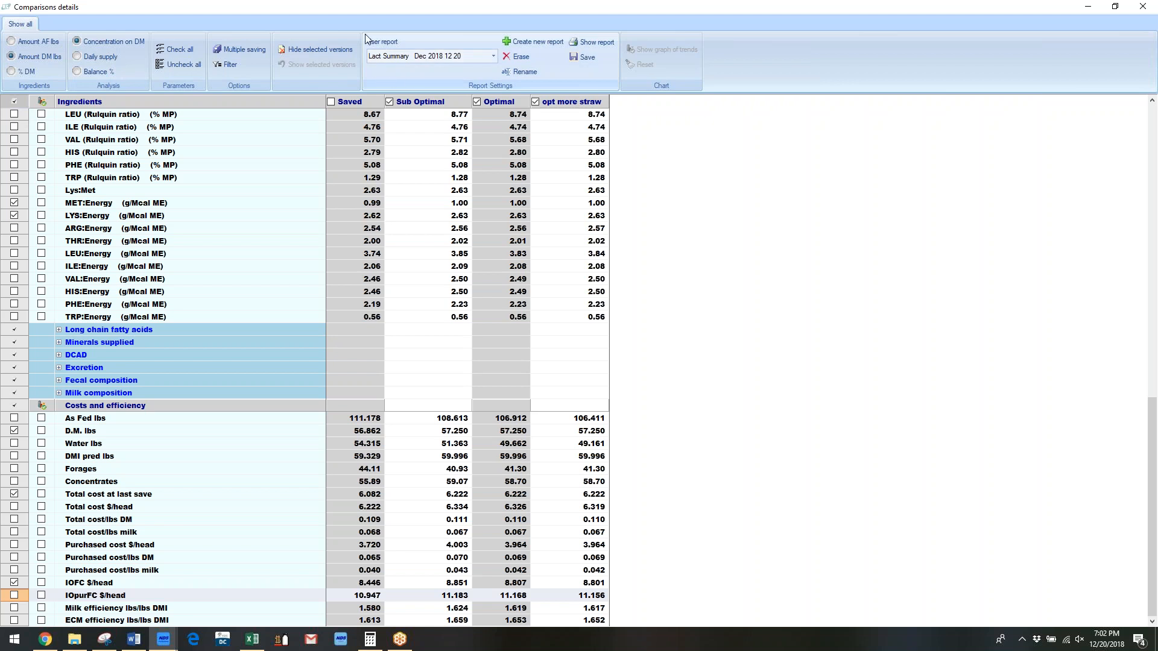
pyautogui.click(581, 58)
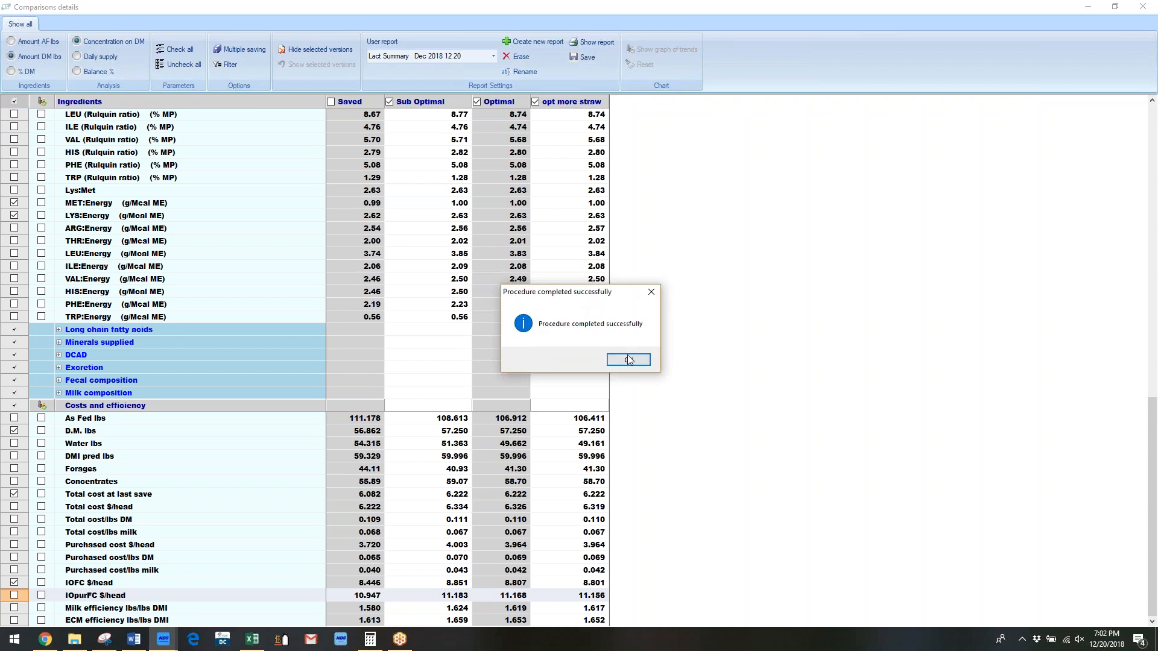
pyautogui.click(631, 361)
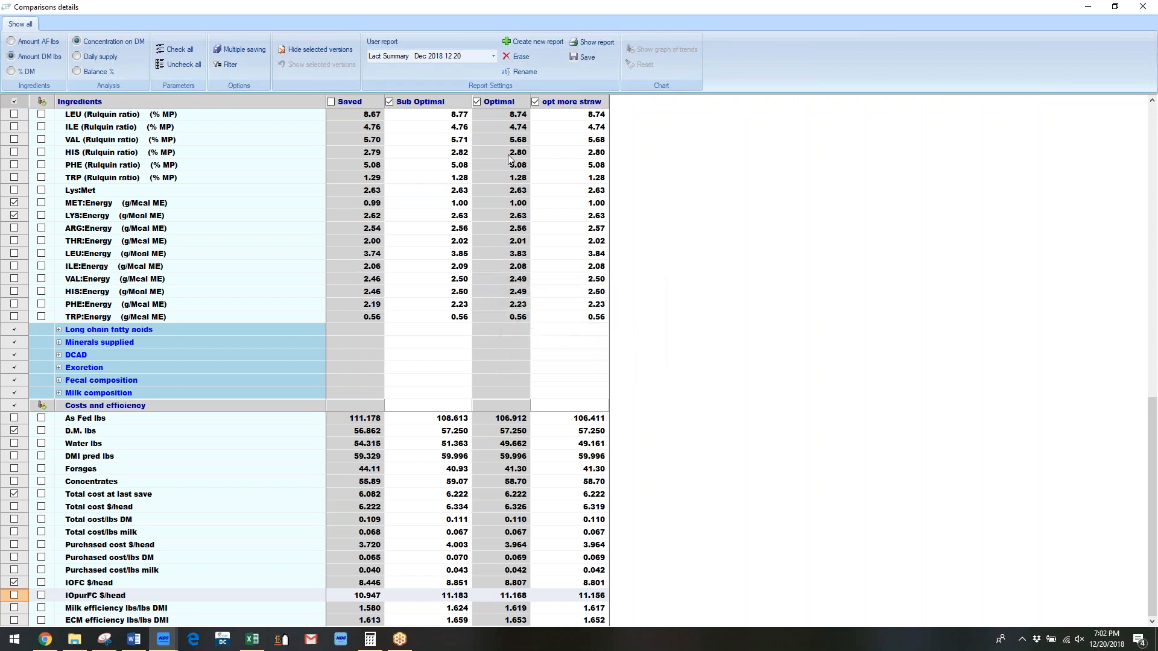
# Step: Preview the recipe comparison report and export it as a PDF named "deom 2018 12 20"
pyautogui.click(594, 42)
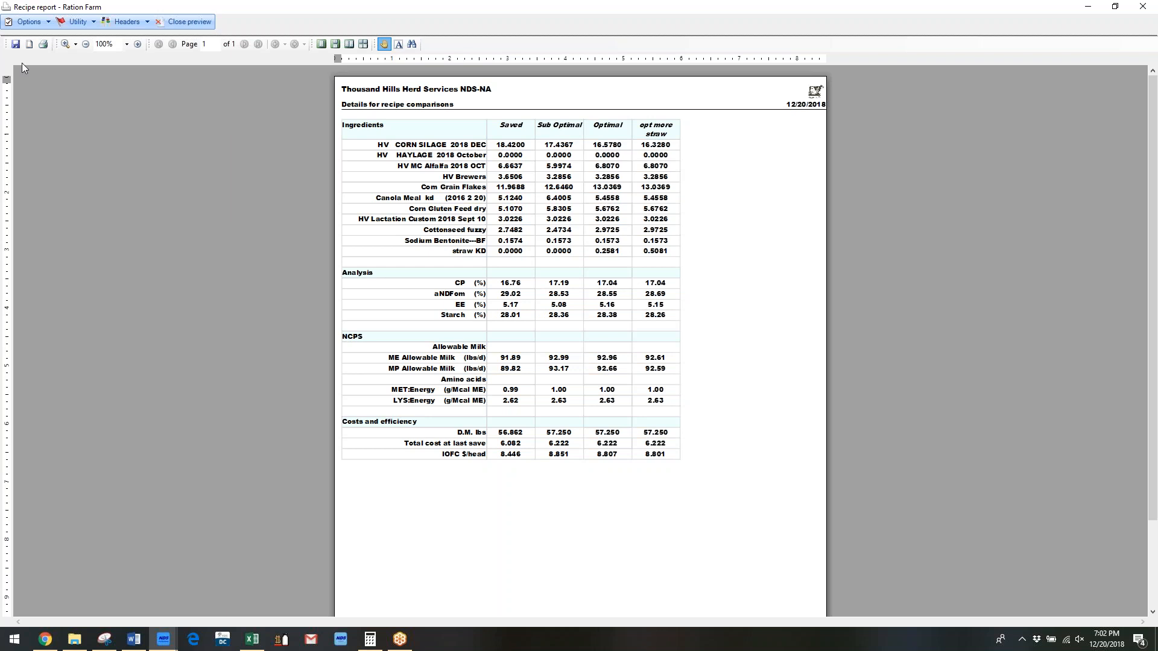
pyautogui.click(90, 21)
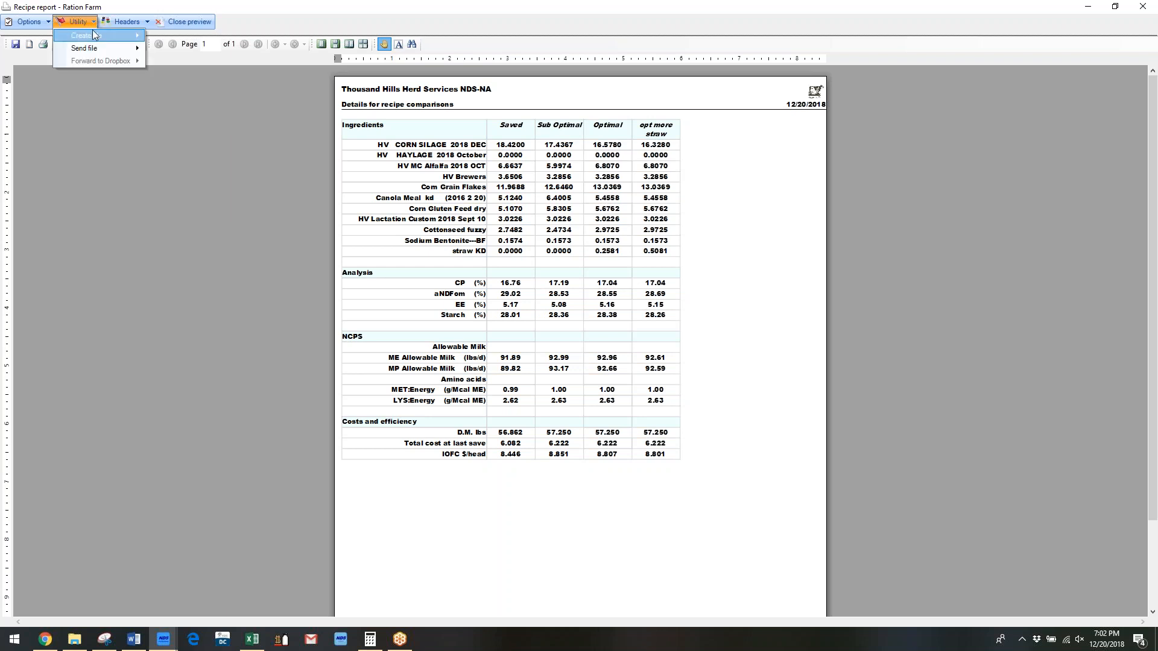
pyautogui.moveTo(117, 33)
pyautogui.click(186, 35)
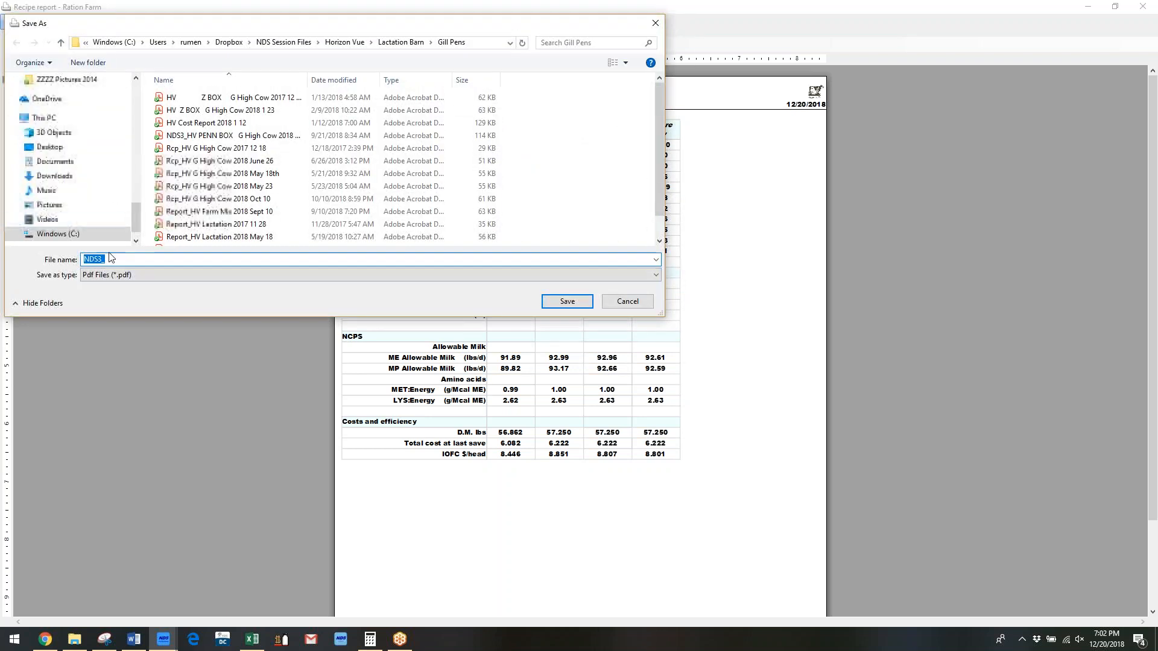
pyautogui.write('deom')
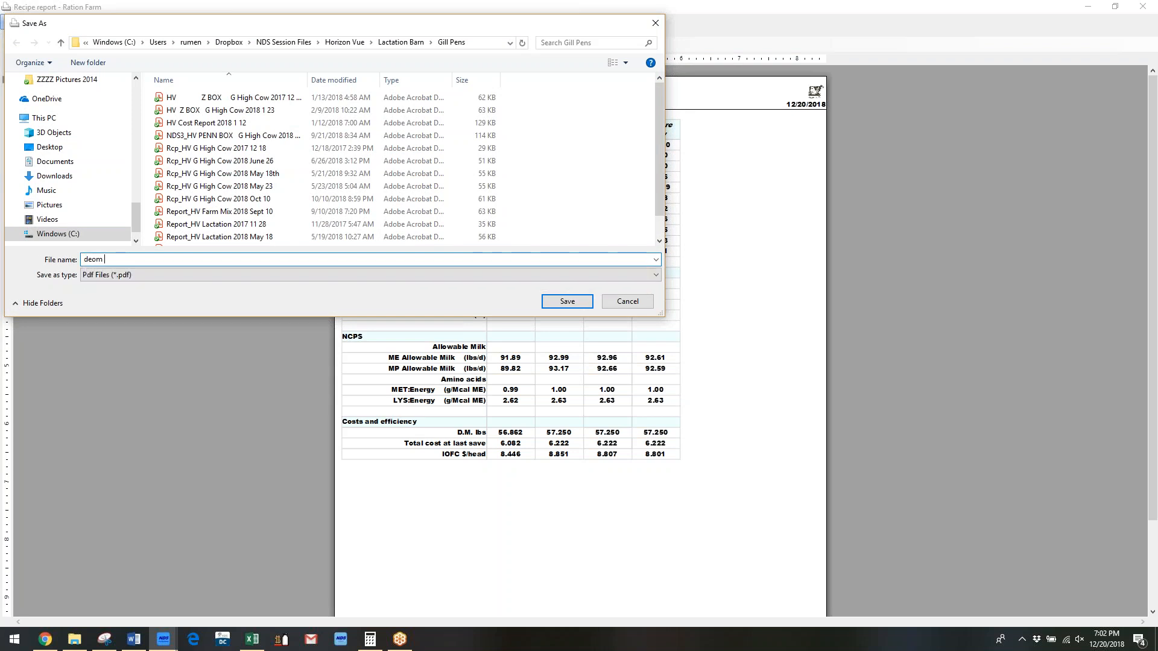
pyautogui.write(' 2018 12 20')
pyautogui.press('Return')
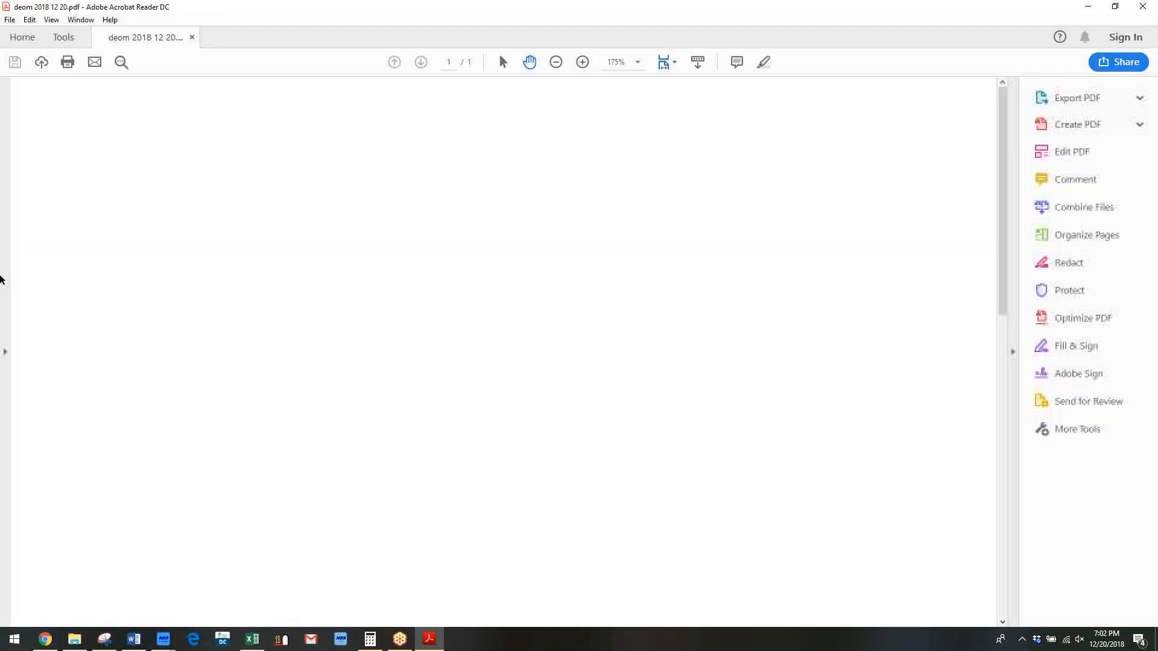
# Step: In the PDF, highlight the lower of ME and MP Allowable Milk for each version and all four IOFC $/head values
pyautogui.scroll(-3, 457, 294)
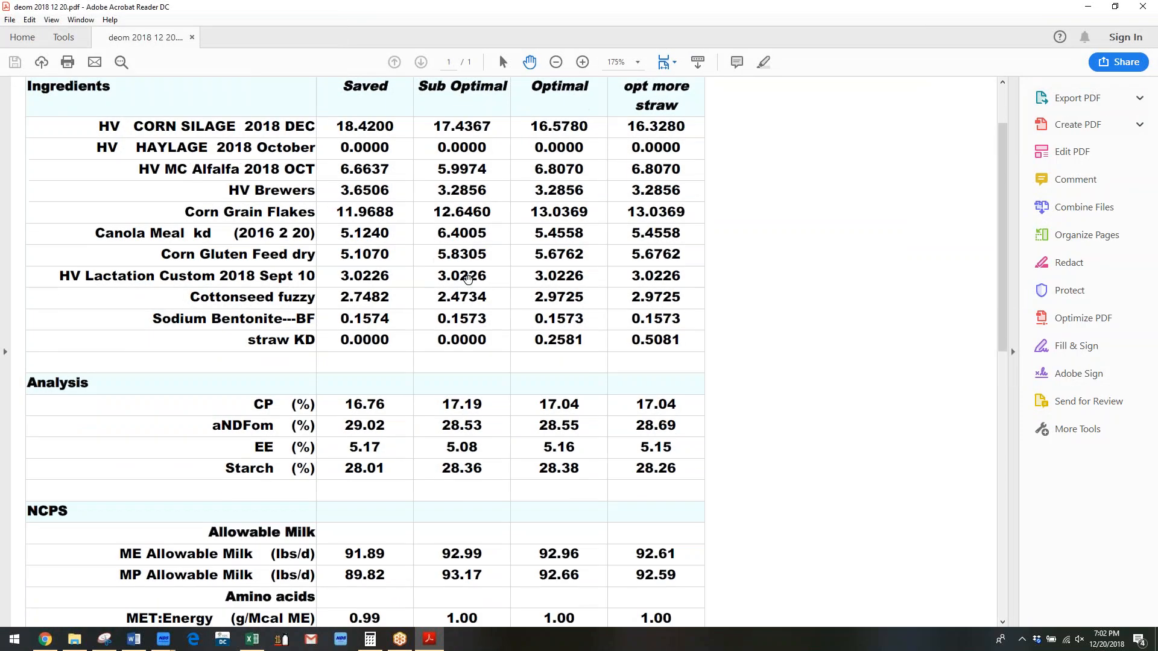
pyautogui.scroll(-2, 457, 294)
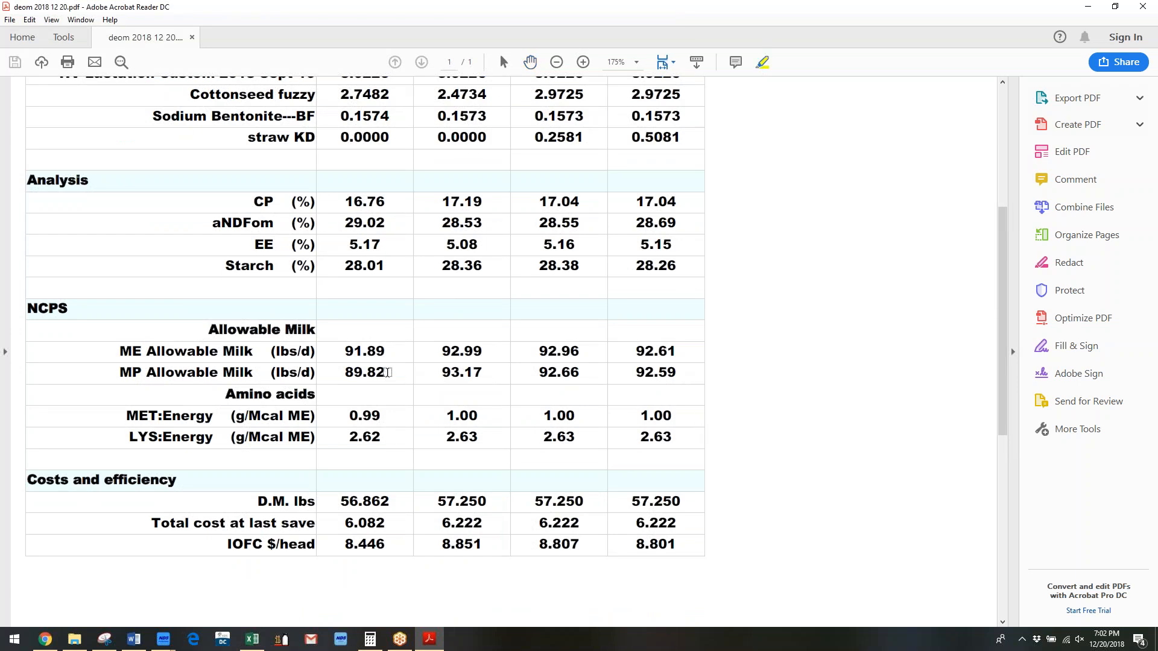
pyautogui.moveTo(389, 373); pyautogui.dragTo(342, 373)
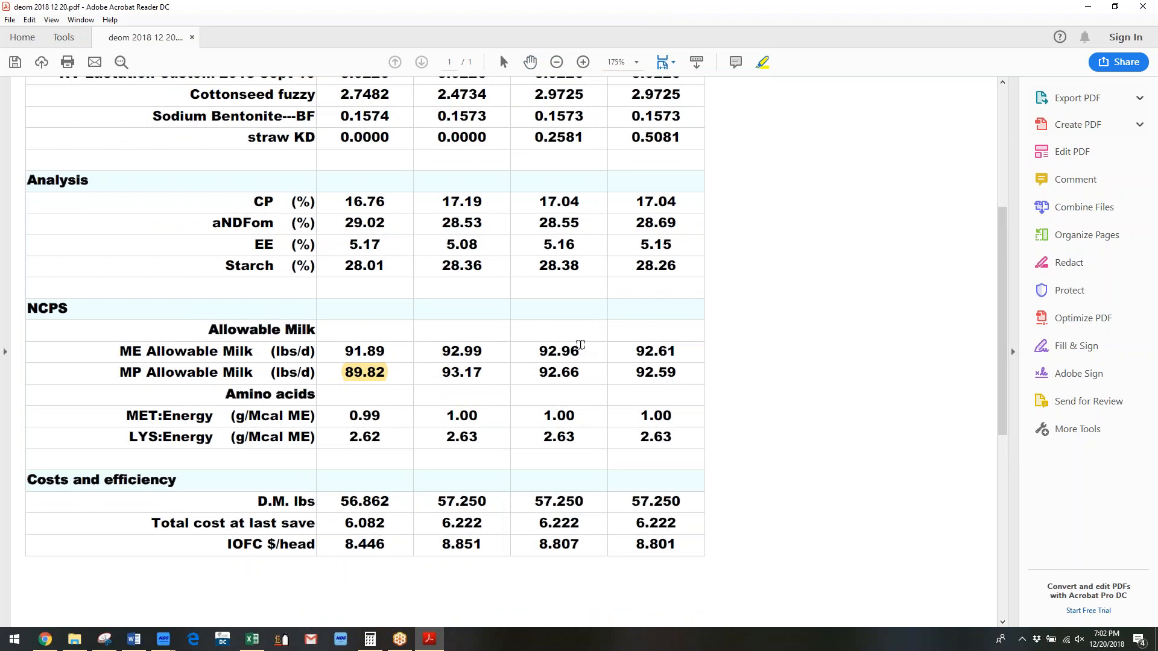
pyautogui.moveTo(484, 349); pyautogui.dragTo(433, 350)
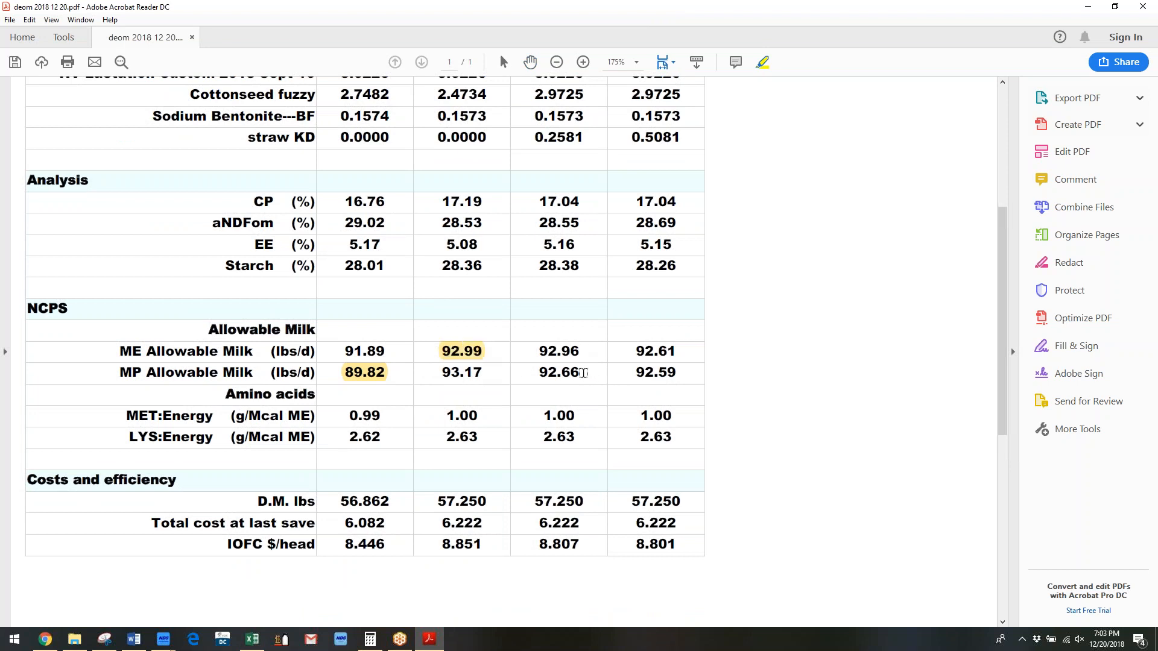
pyautogui.moveTo(584, 373); pyautogui.dragTo(537, 373)
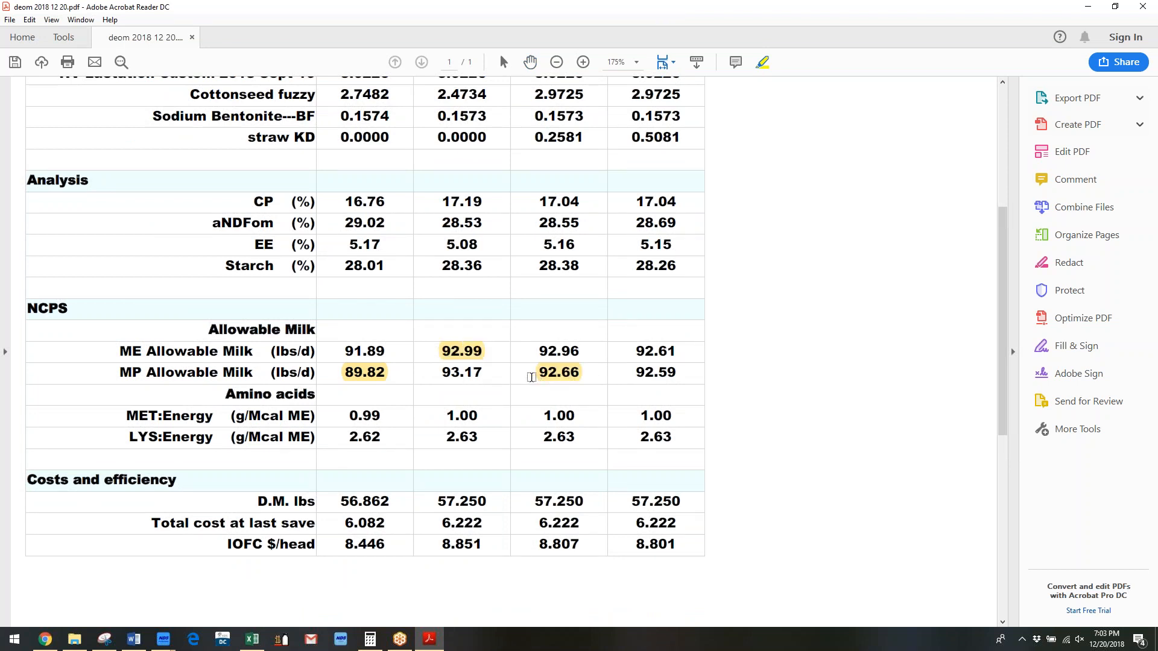
pyautogui.moveTo(678, 373); pyautogui.dragTo(628, 373)
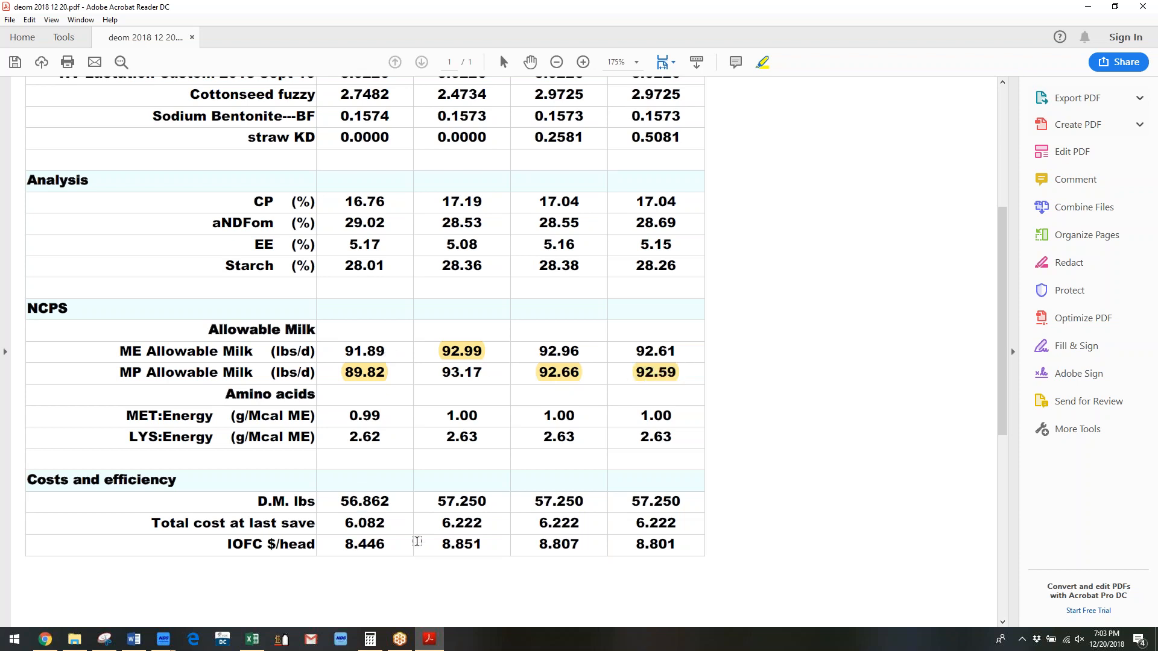
pyautogui.moveTo(683, 545); pyautogui.dragTo(353, 543)
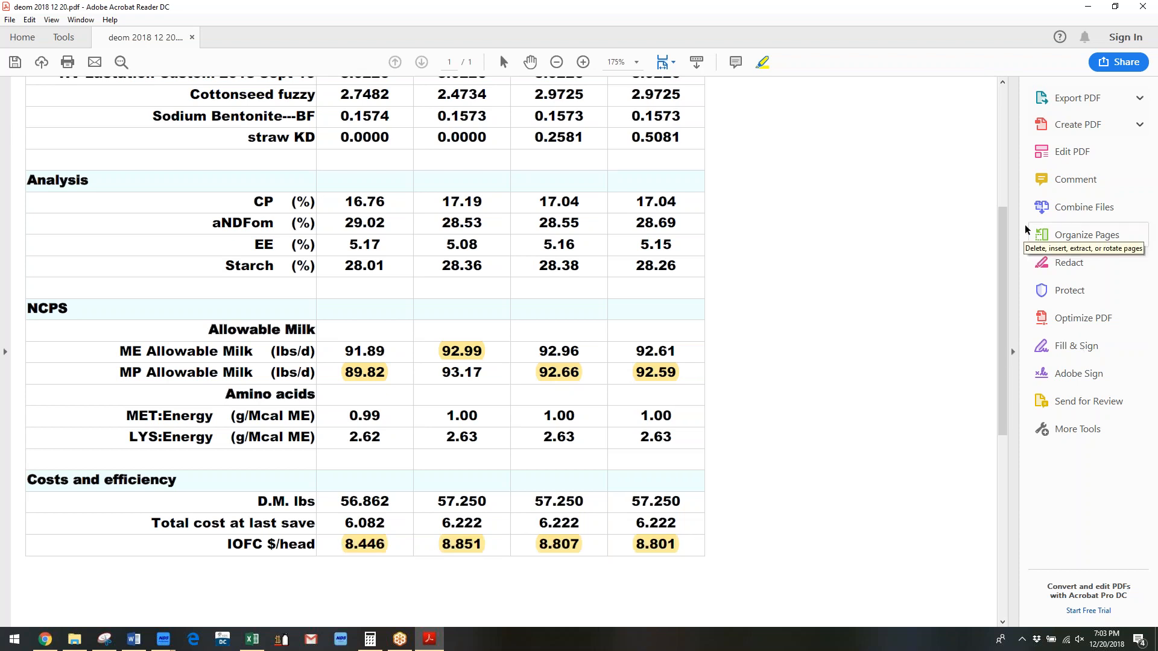
# Step: Examine the ingredient amounts, analysis, allowable milk and cost figures across the four recipe versions in the PDF report
pyautogui.scroll(2, 803, 189)
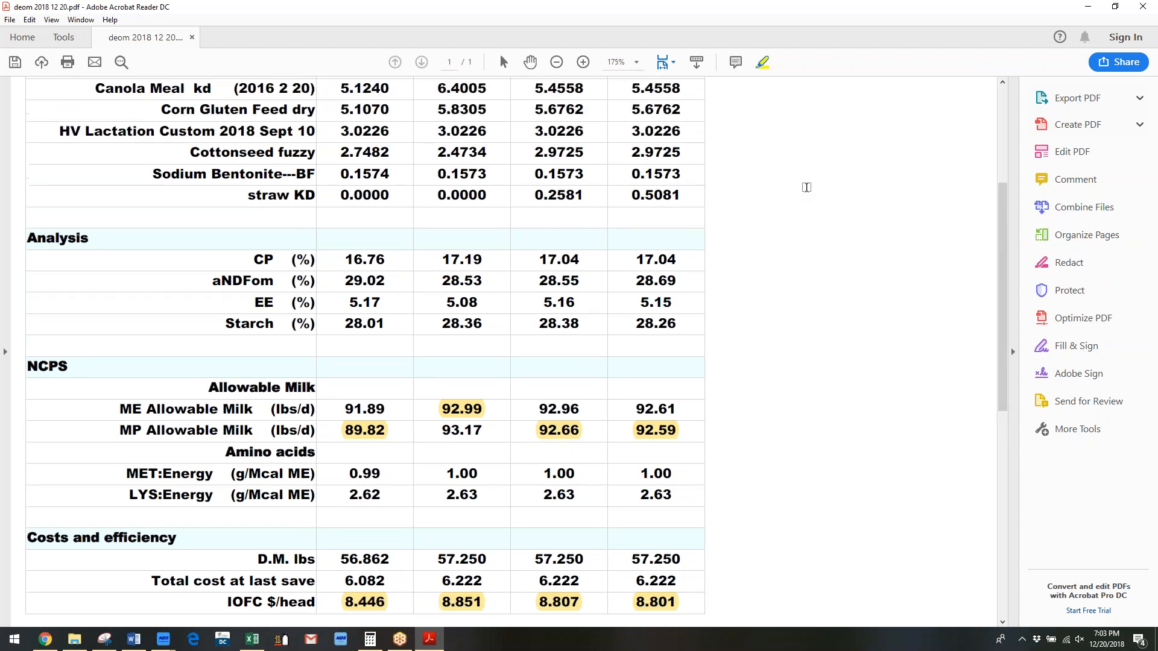
pyautogui.scroll(-2, 806, 188)
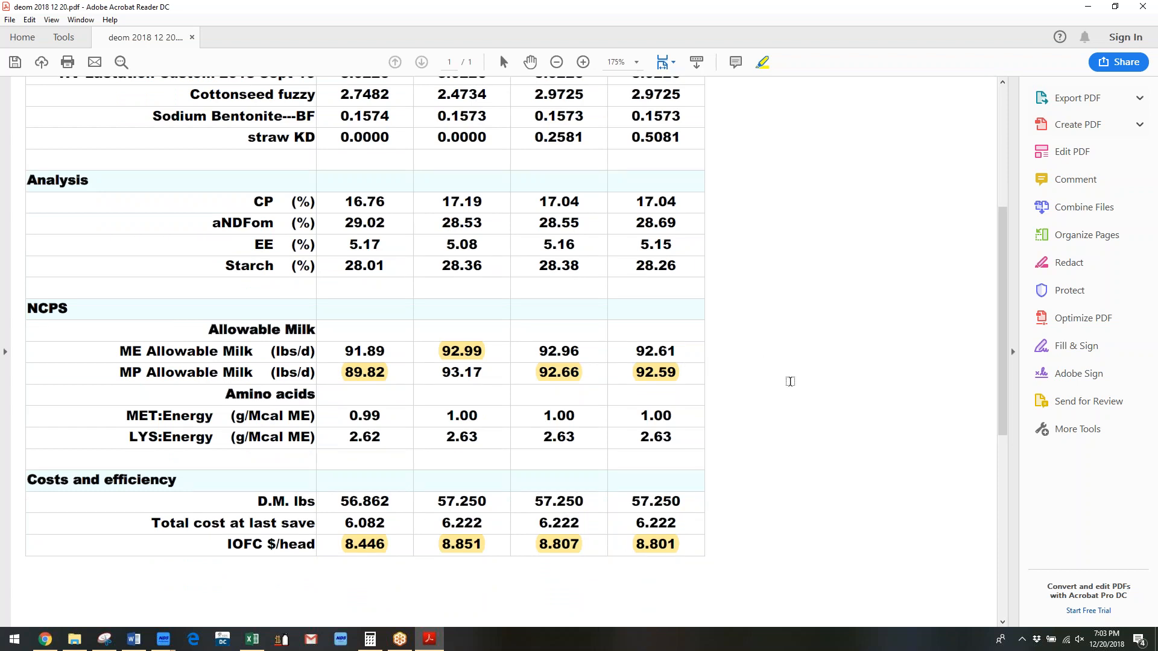
pyautogui.scroll(5, 790, 381)
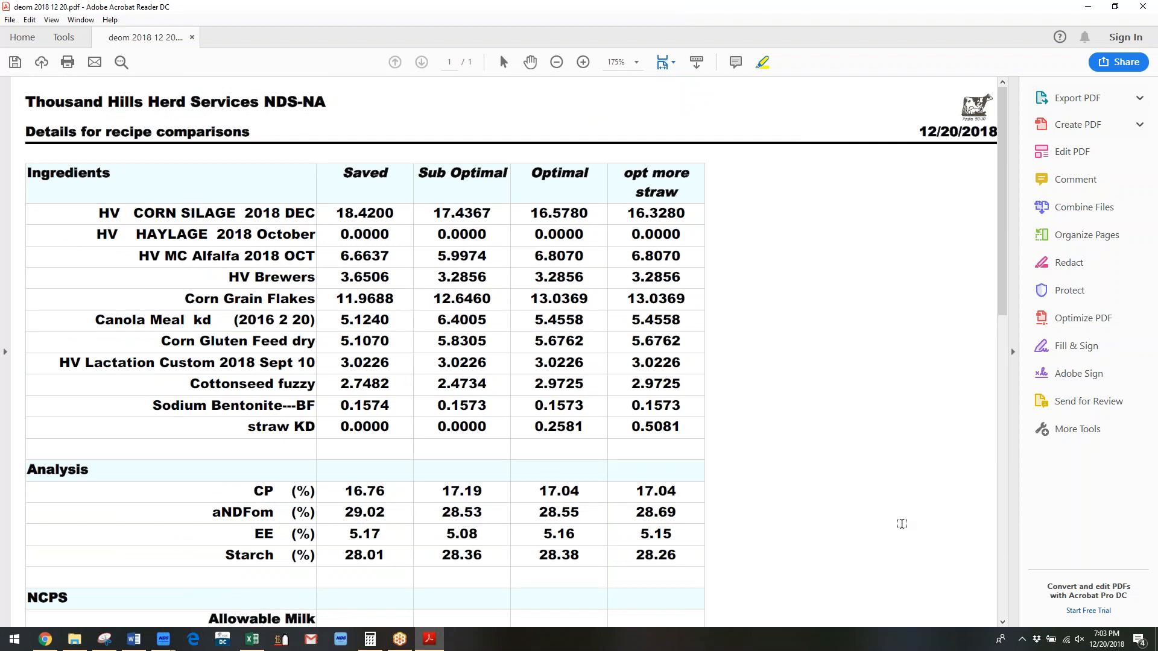
pyautogui.scroll(-8, 798, 531)
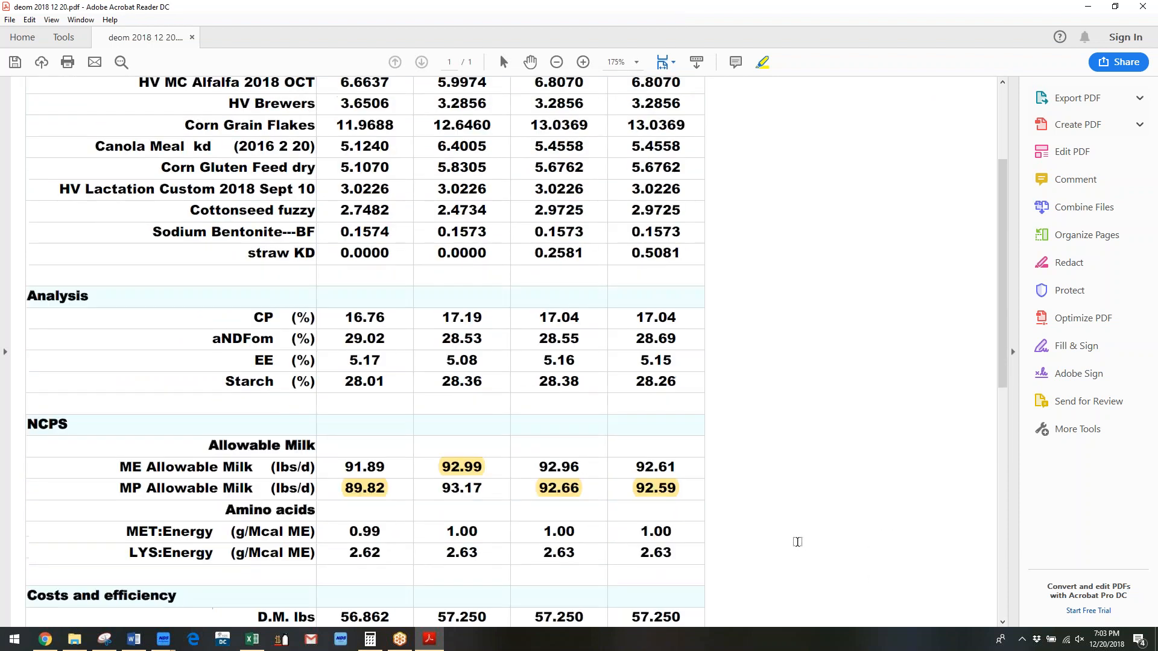
pyautogui.scroll(8, 795, 542)
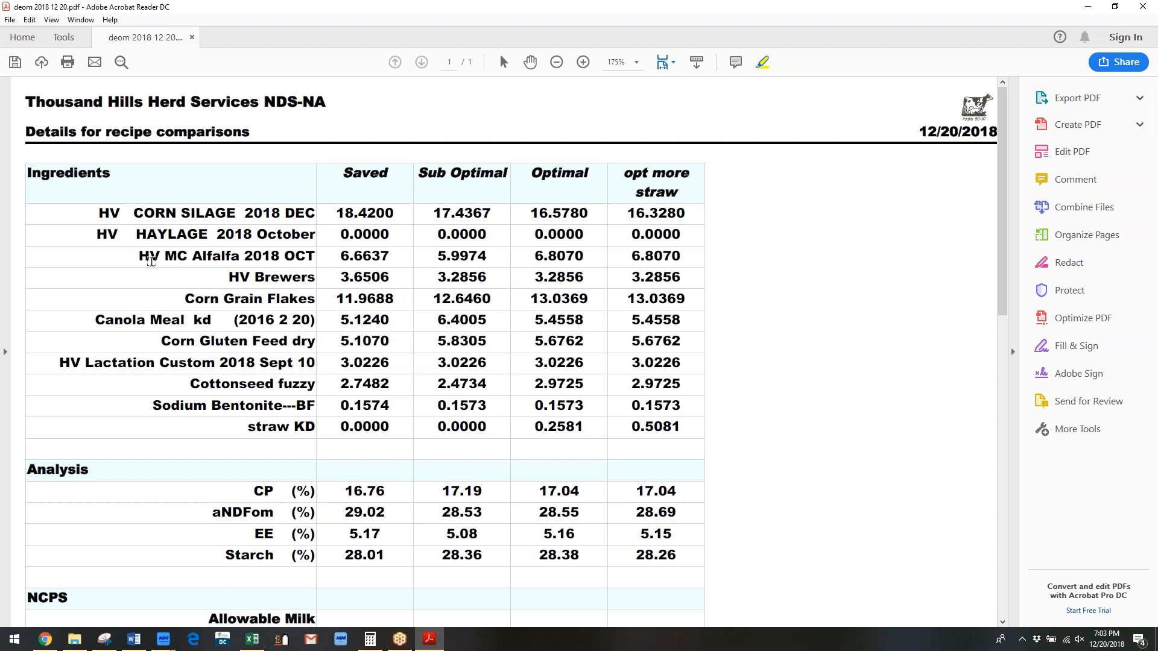
pyautogui.scroll(-2, 469, 224)
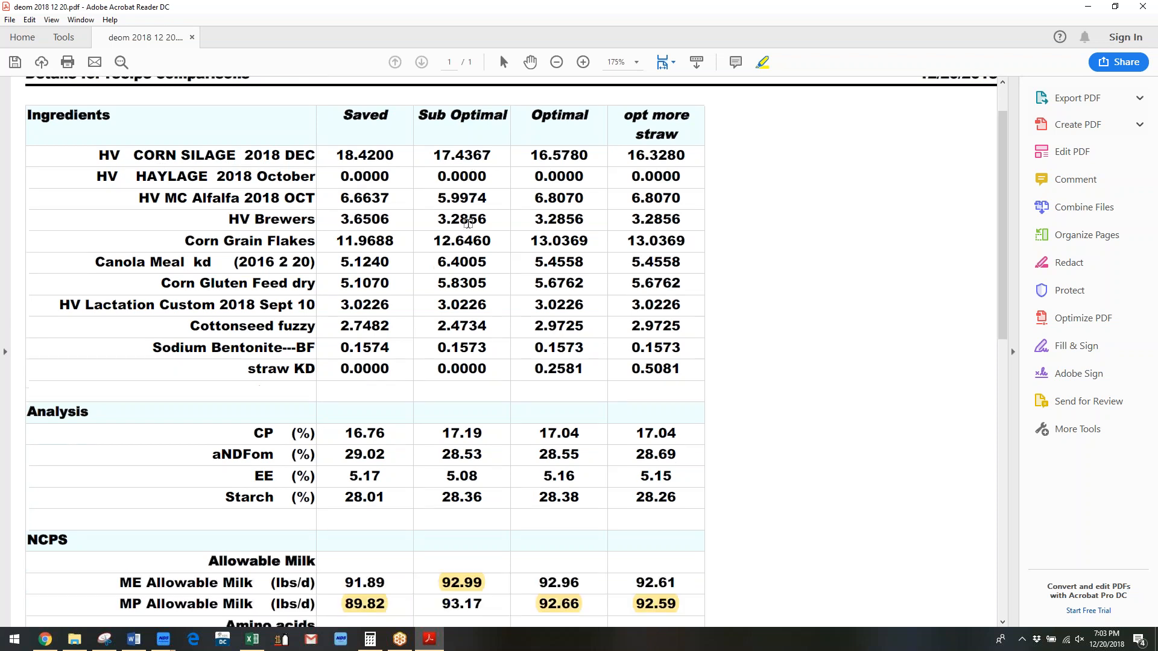
pyautogui.scroll(-1, 437, 422)
pyautogui.scroll(-4, 431, 458)
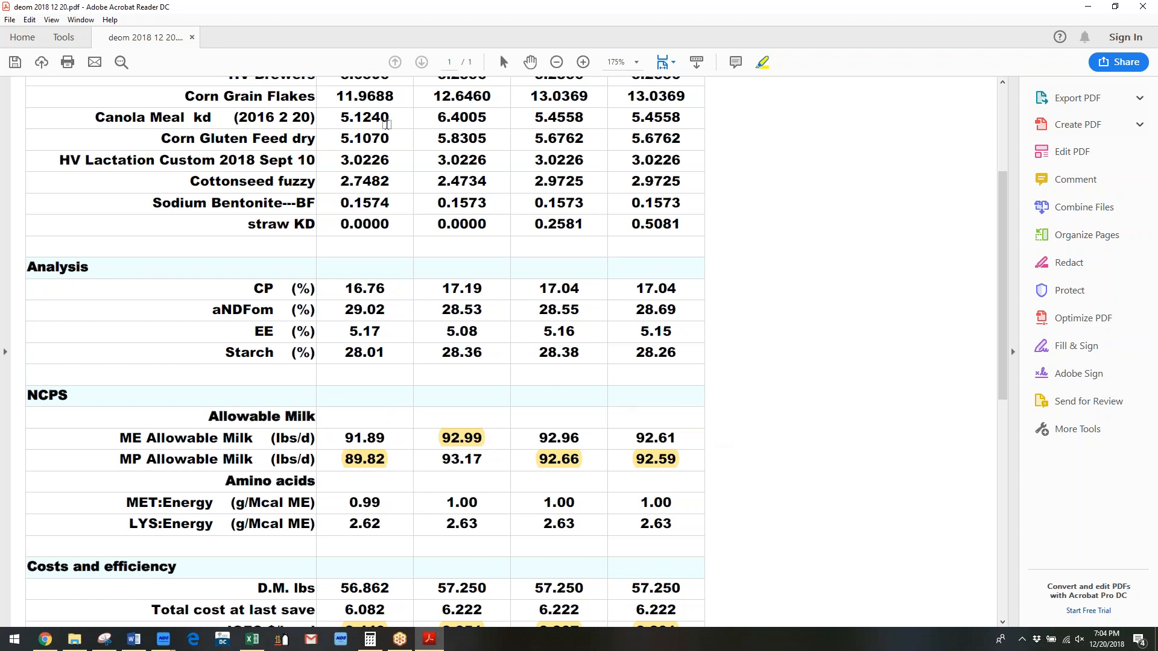
pyautogui.scroll(3, 536, 204)
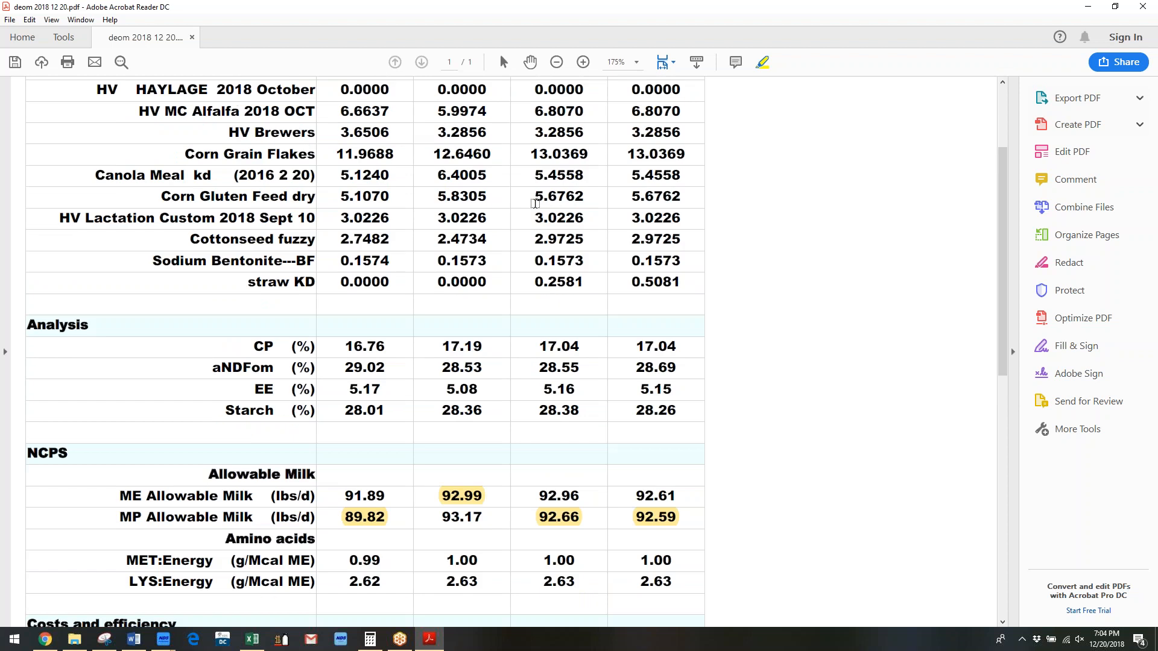
pyautogui.scroll(4, 510, 169)
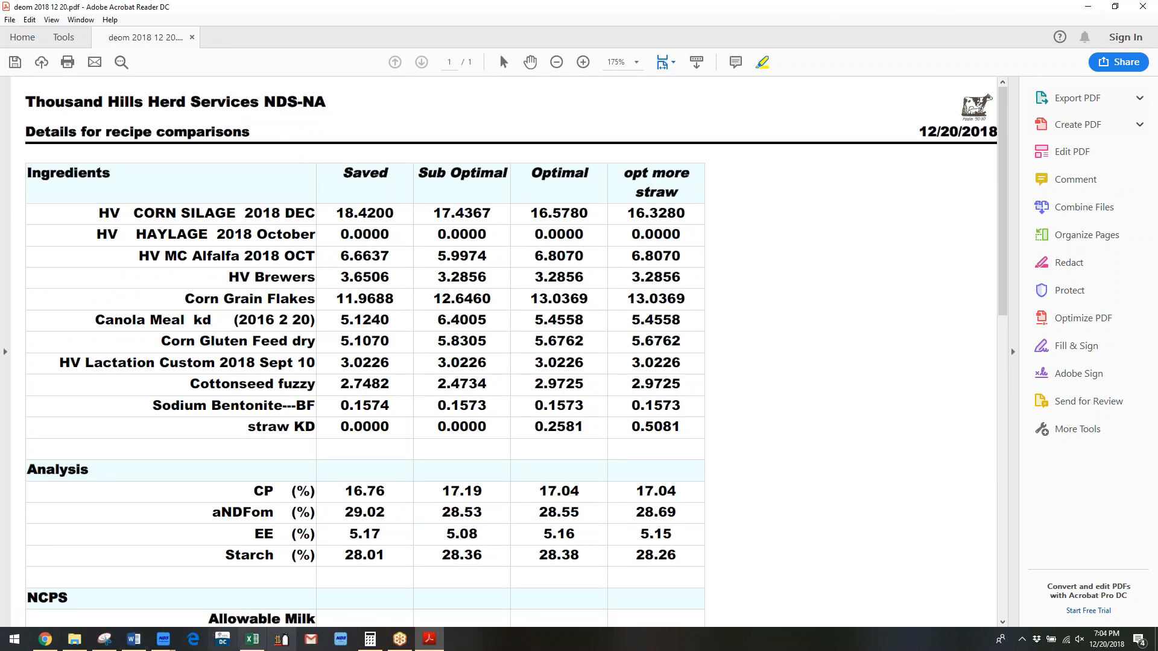
# Step: Close the recipe report preview, Comparisons details and Nonlinear Optimization windows, and switch back to the NDS recipe
pyautogui.moveTo(163, 639)
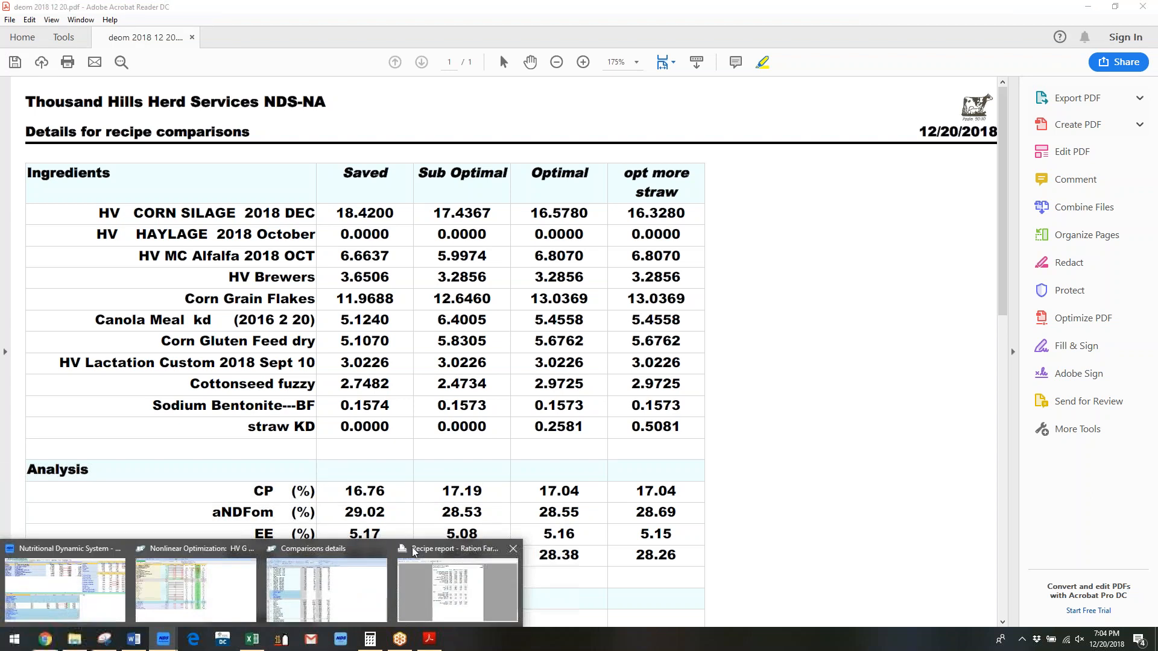
pyautogui.moveTo(503, 553)
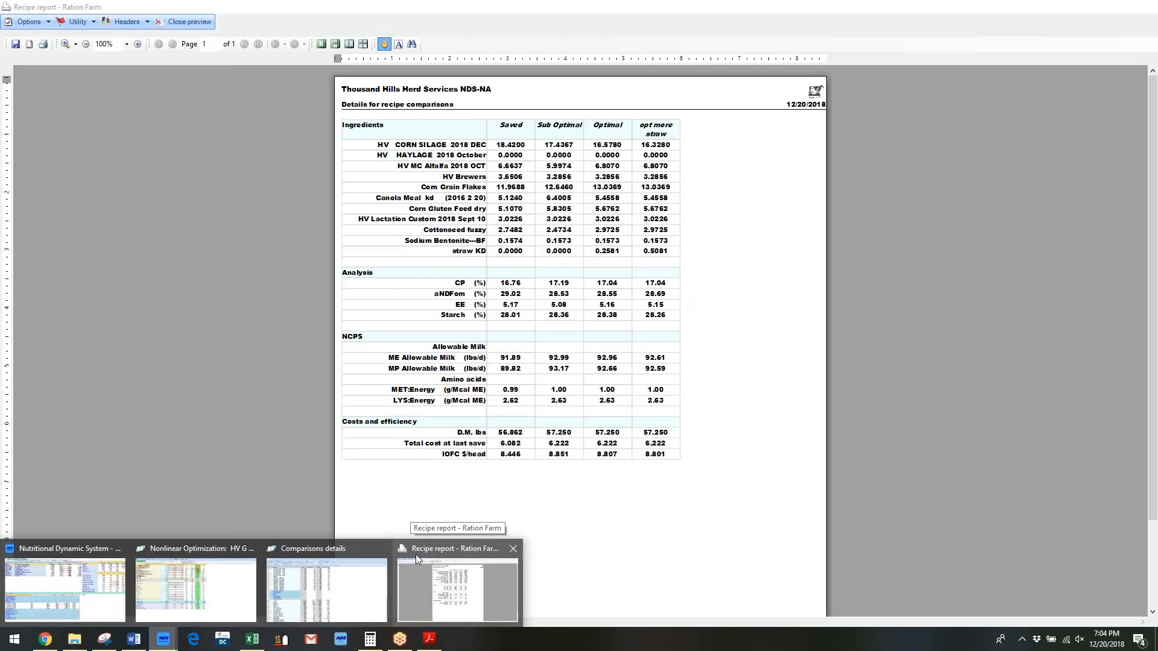
pyautogui.click(513, 548)
pyautogui.click(382, 549)
pyautogui.click(284, 550)
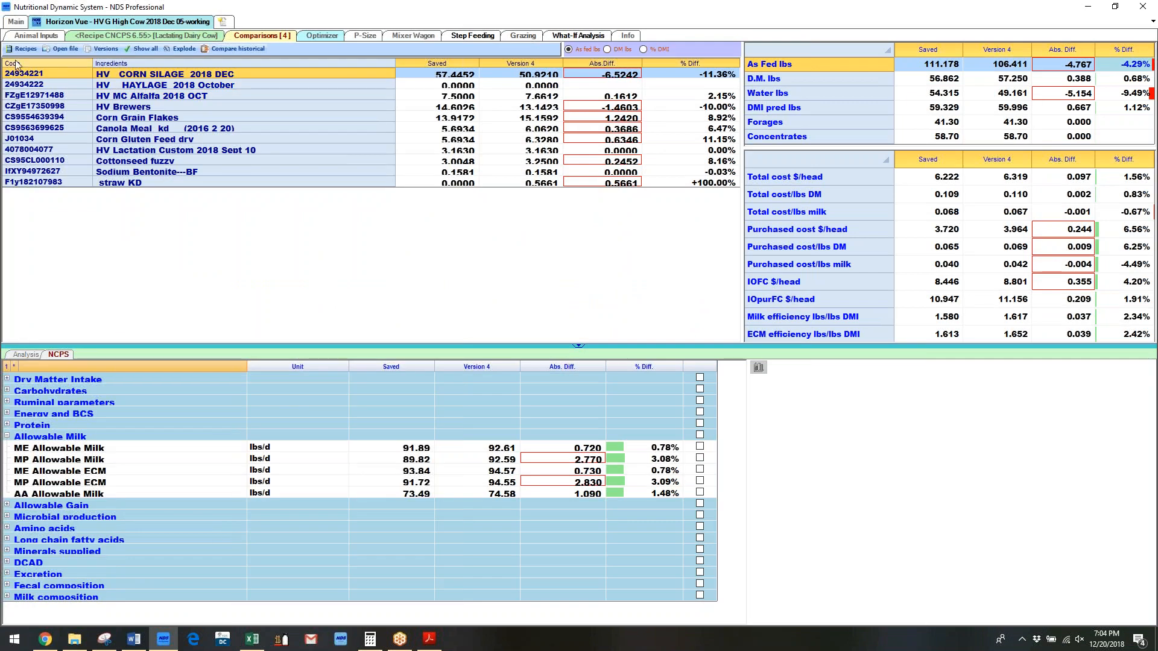
# Step: Classify HV Lactation Custom 2018 Sept 10 and all its mix ingredients as purchased, save the feeds info, and show the recipe's production efficiency
pyautogui.click(121, 36)
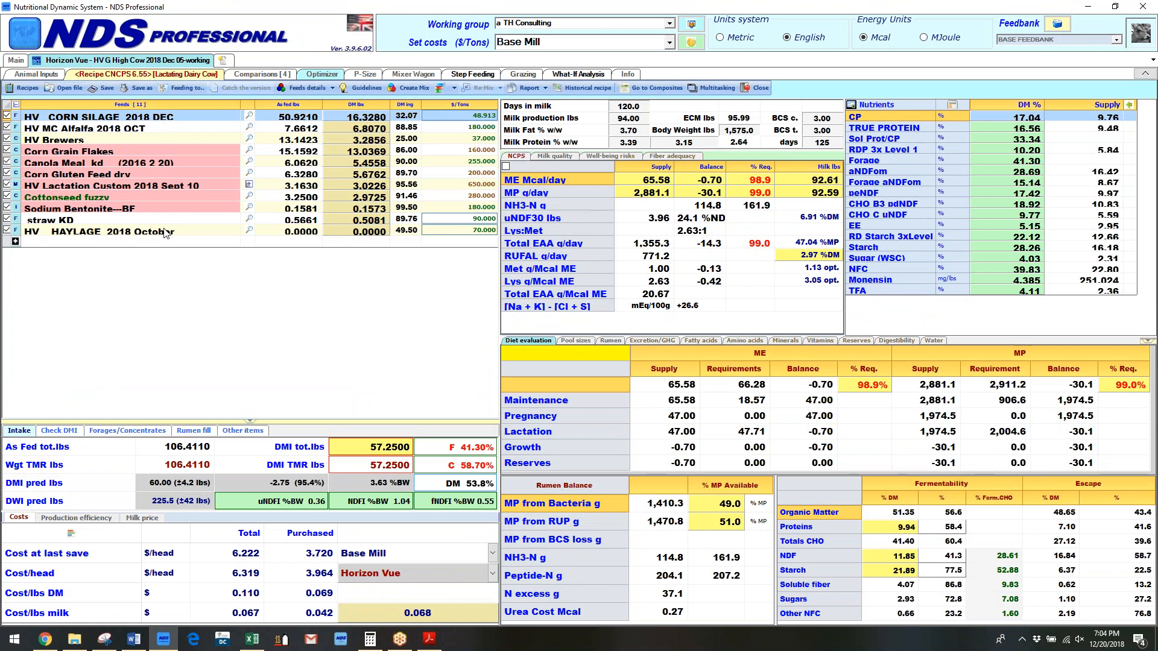
pyautogui.click(331, 89)
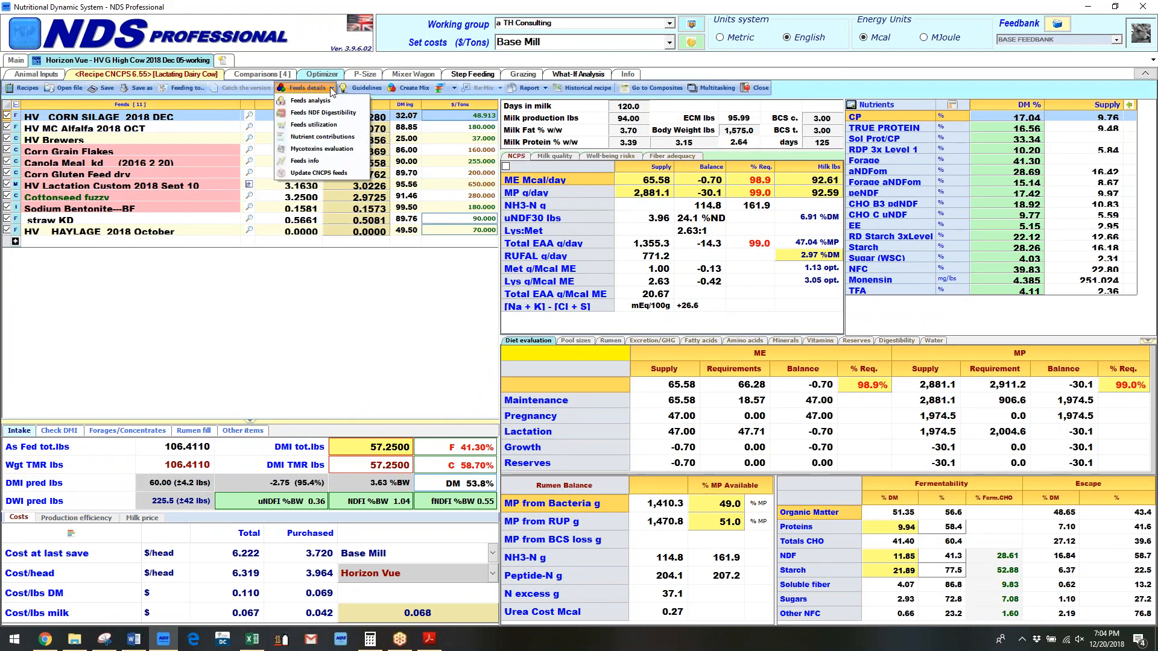
pyautogui.click(320, 163)
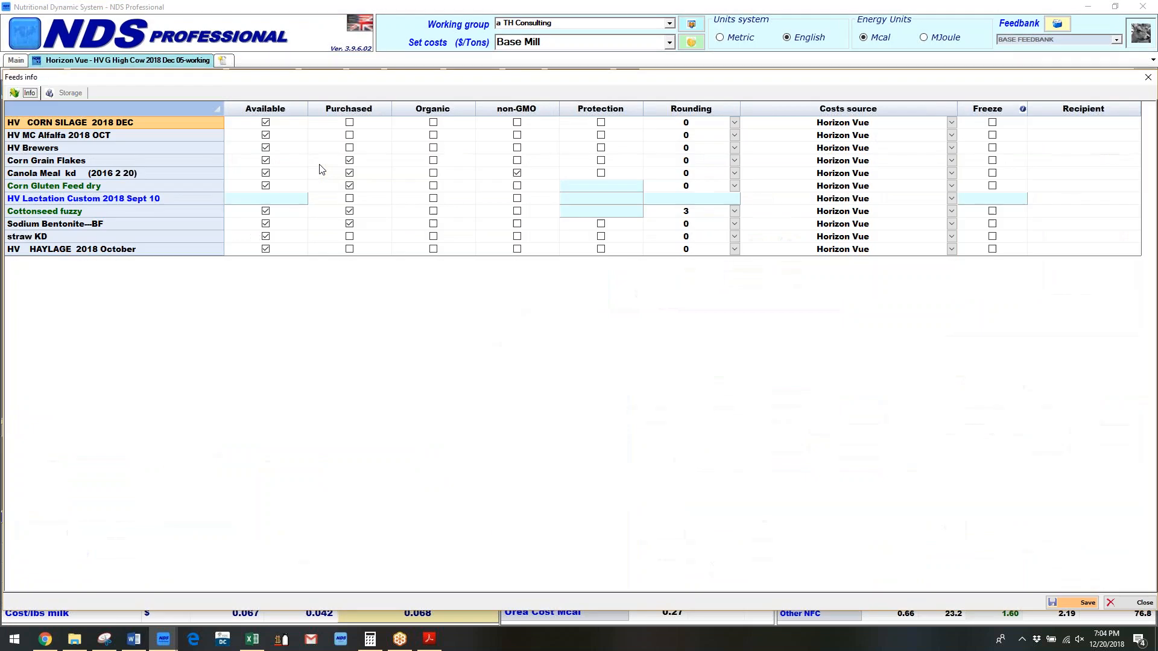
pyautogui.click(349, 198)
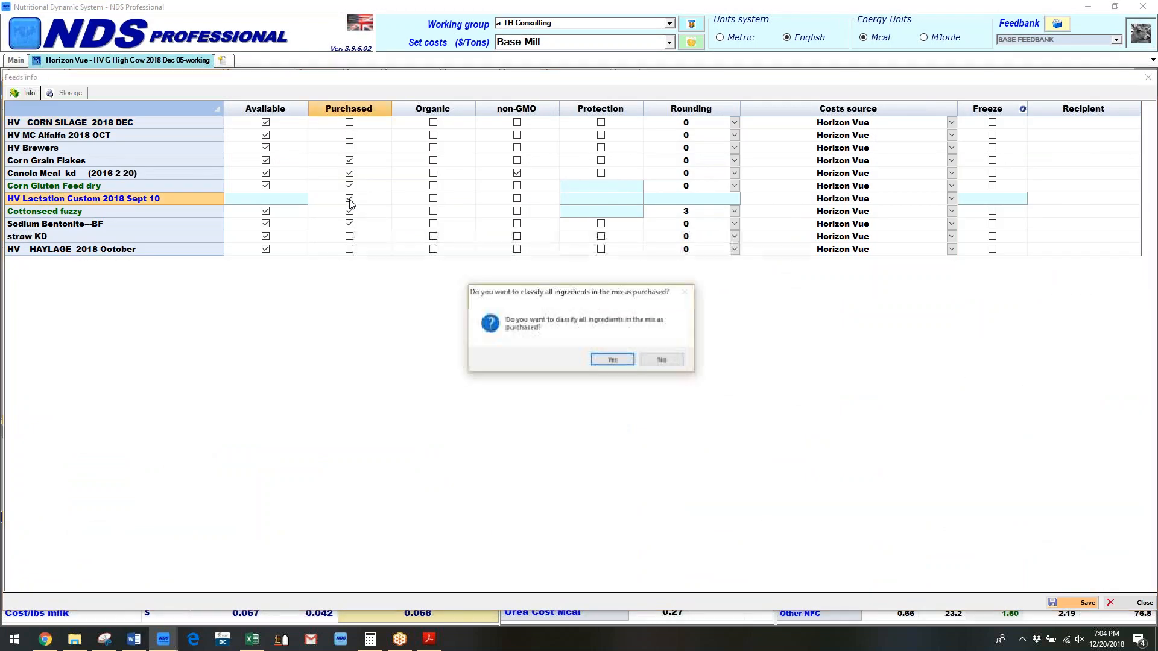
pyautogui.click(612, 360)
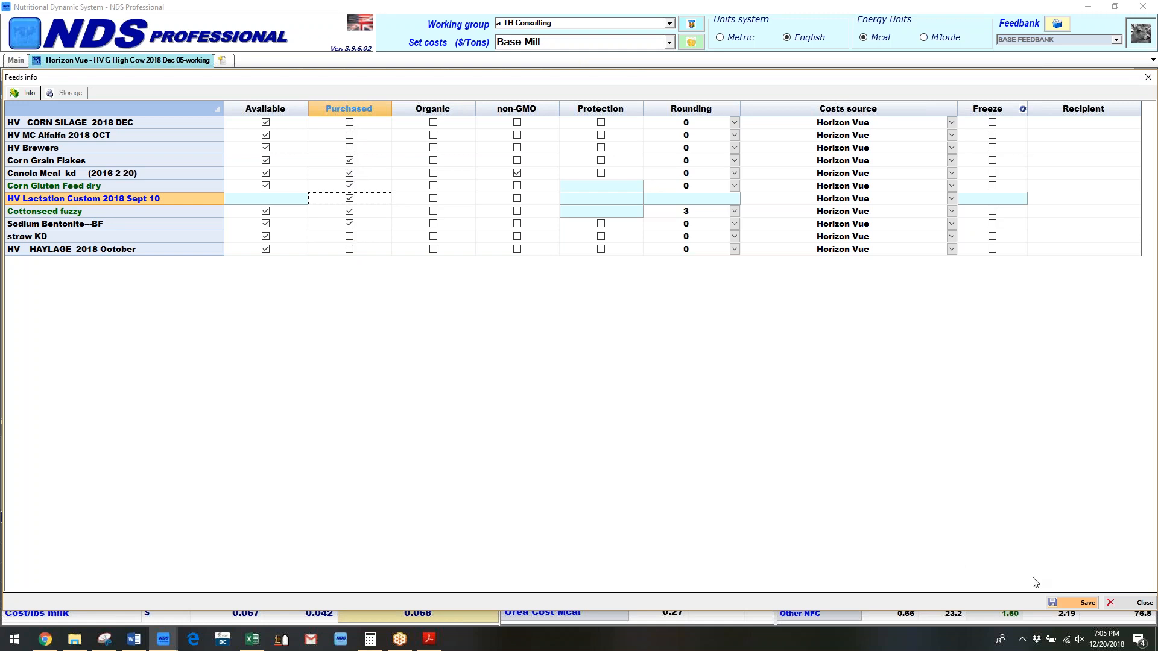
pyautogui.click(1075, 608)
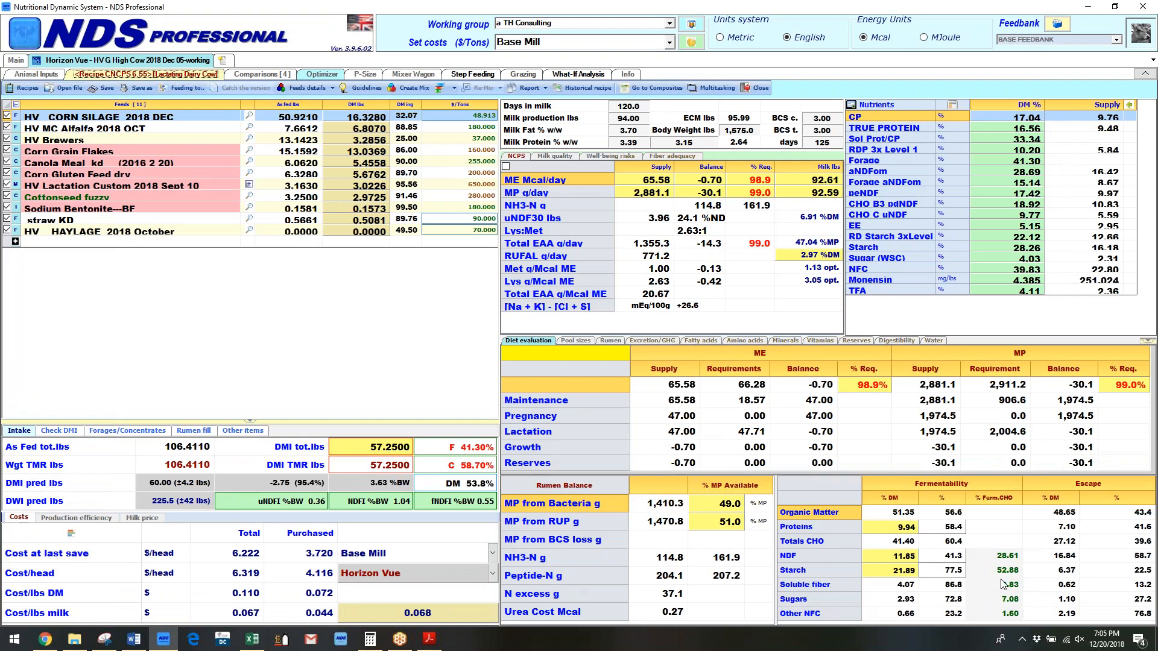
pyautogui.click(89, 520)
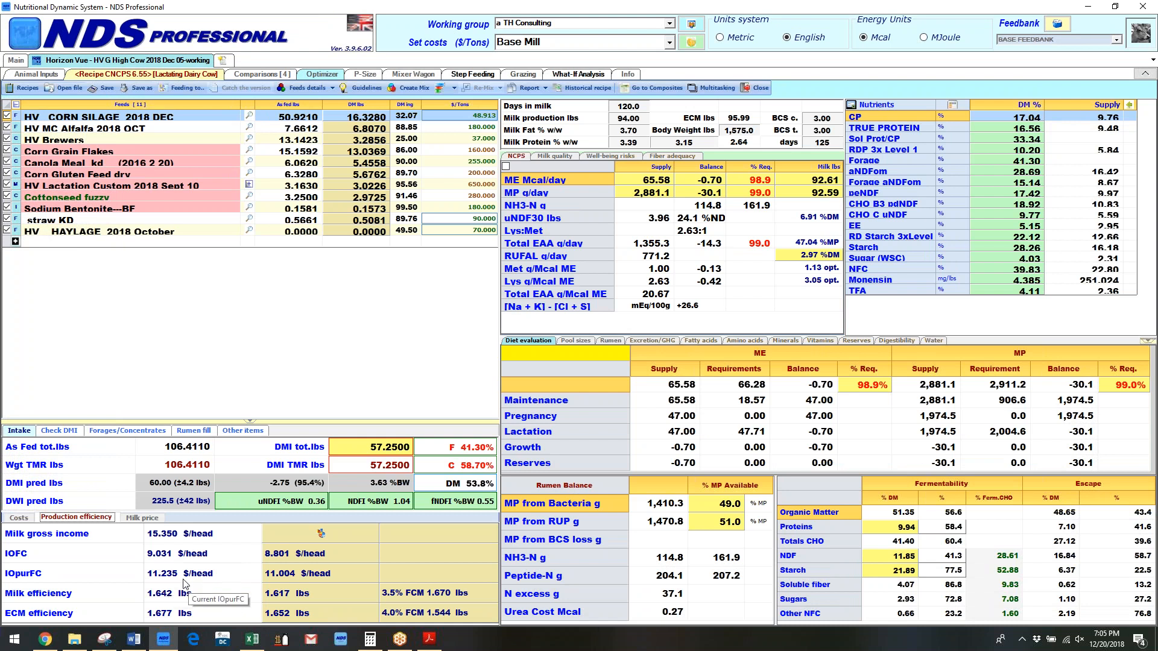
# Step: Set the optimizer's primary objective to Maximize IOpurFC and run the nonlinear optimization of the recipe
pyautogui.click(318, 74)
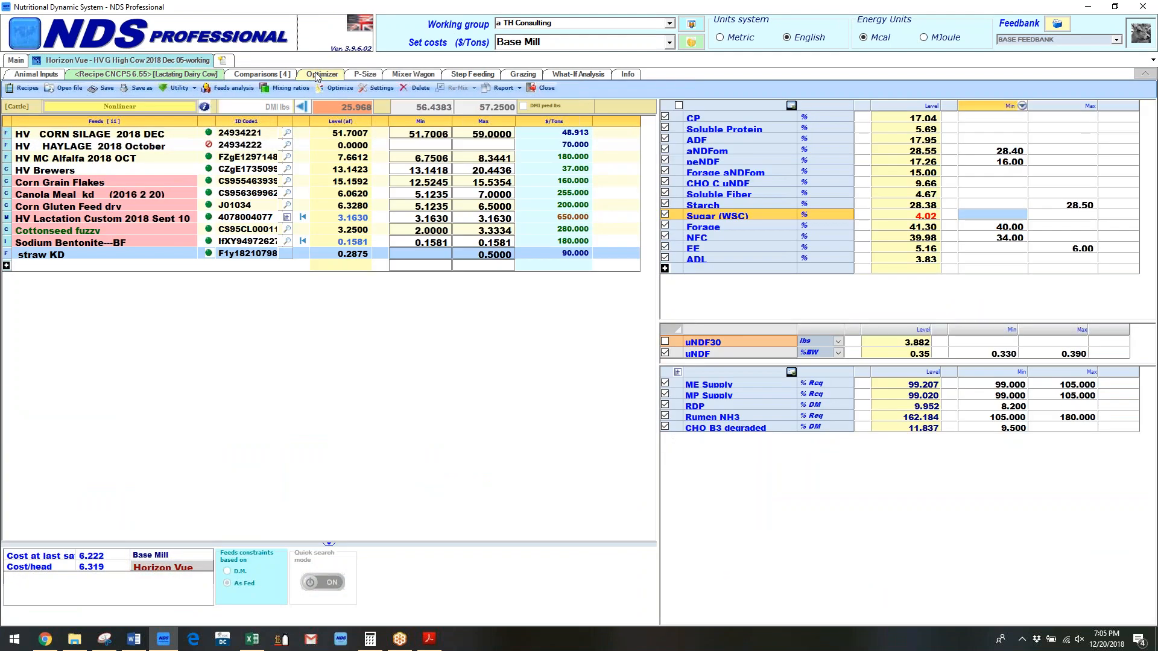
pyautogui.click(388, 90)
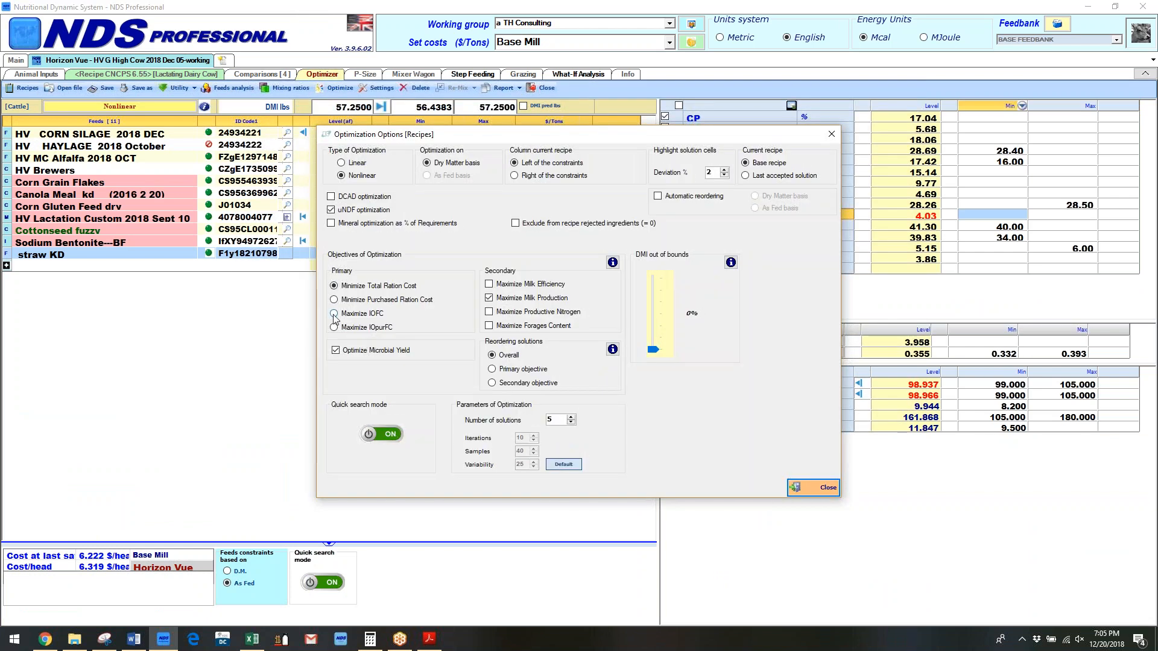
pyautogui.click(334, 328)
pyautogui.click(824, 489)
pyautogui.click(335, 94)
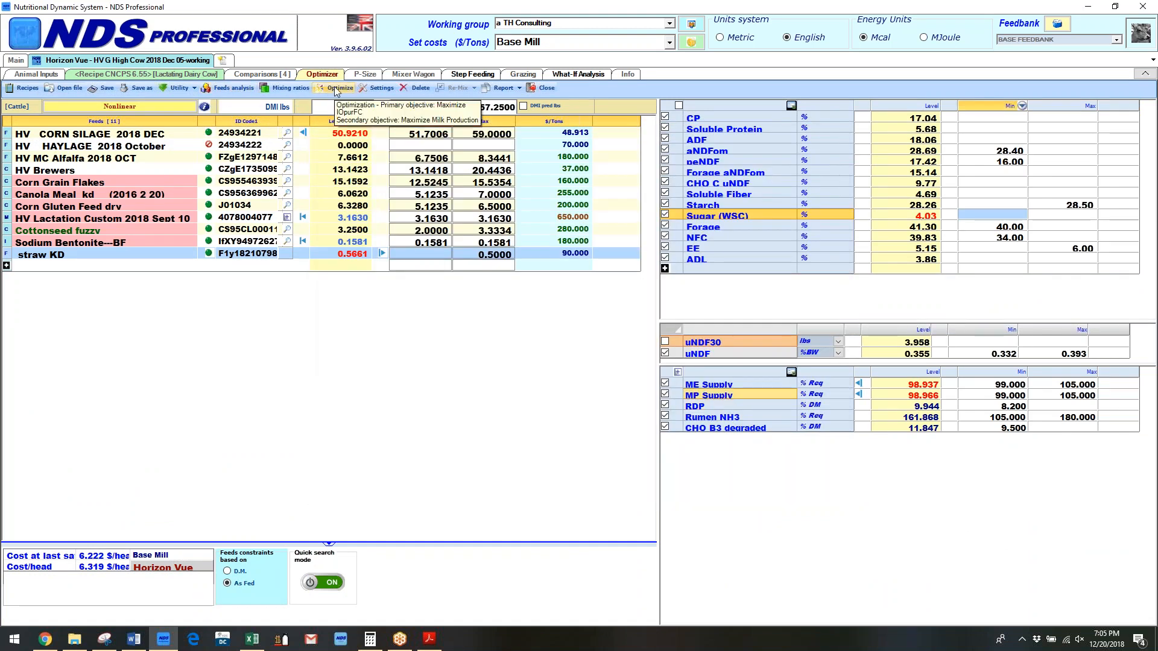
pyautogui.click(362, 119)
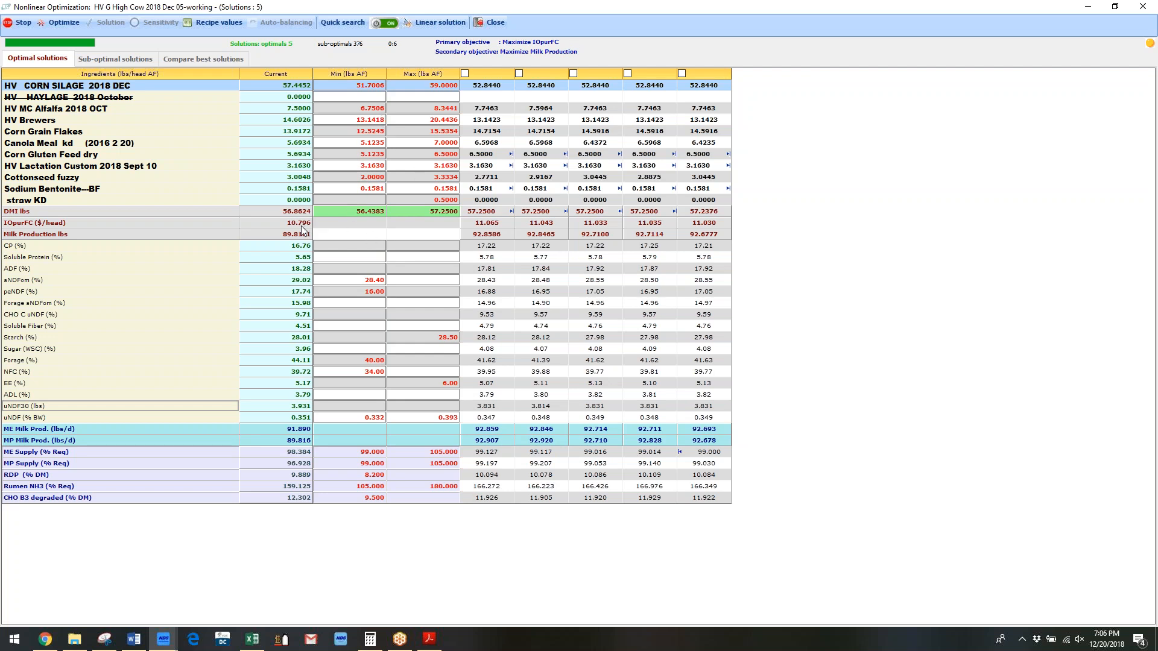
# Step: Inspect the IOpurFC row across the optimal solutions, close the optimization without accepting one, and return to the recipe
pyautogui.click(276, 224)
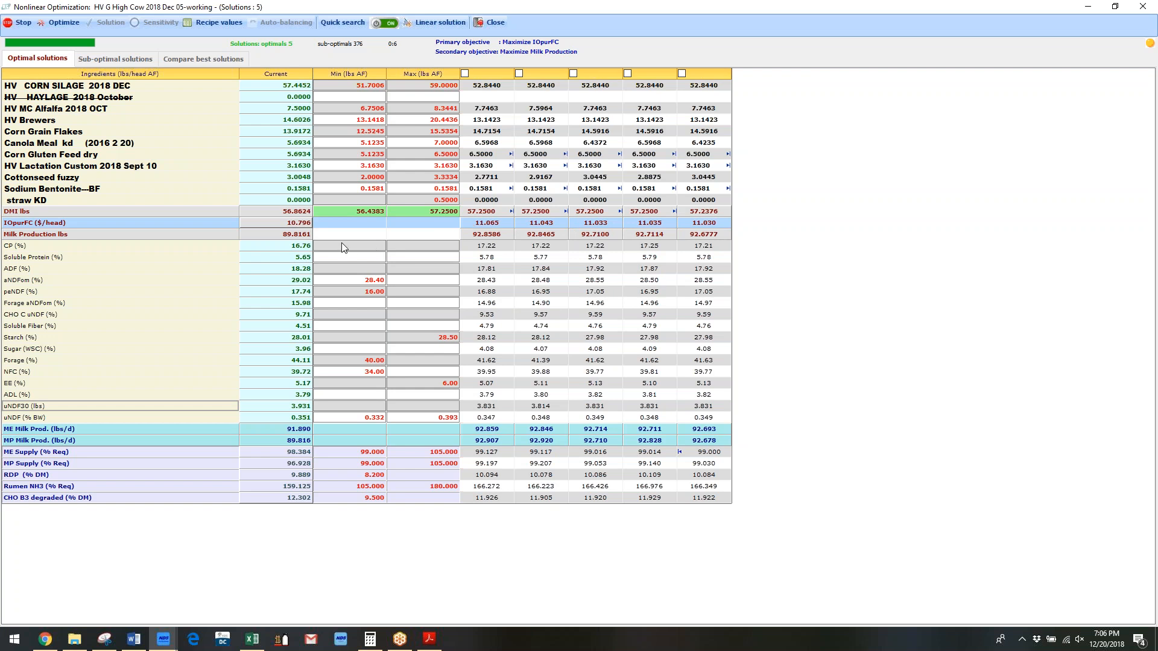
pyautogui.click(494, 23)
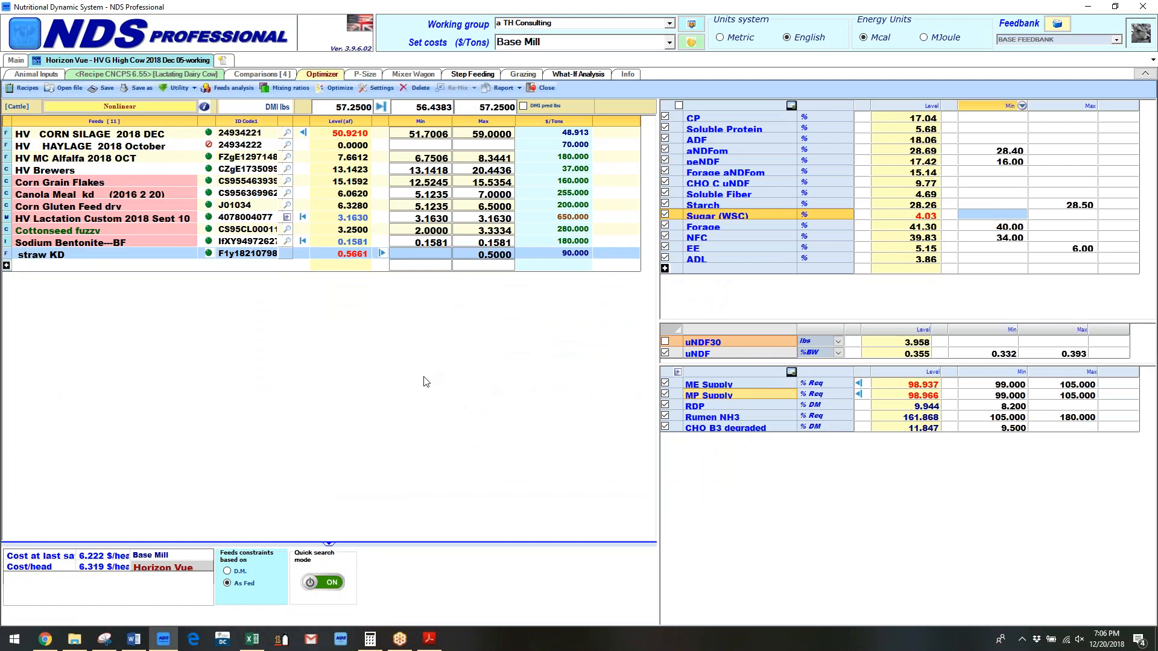
pyautogui.click(176, 75)
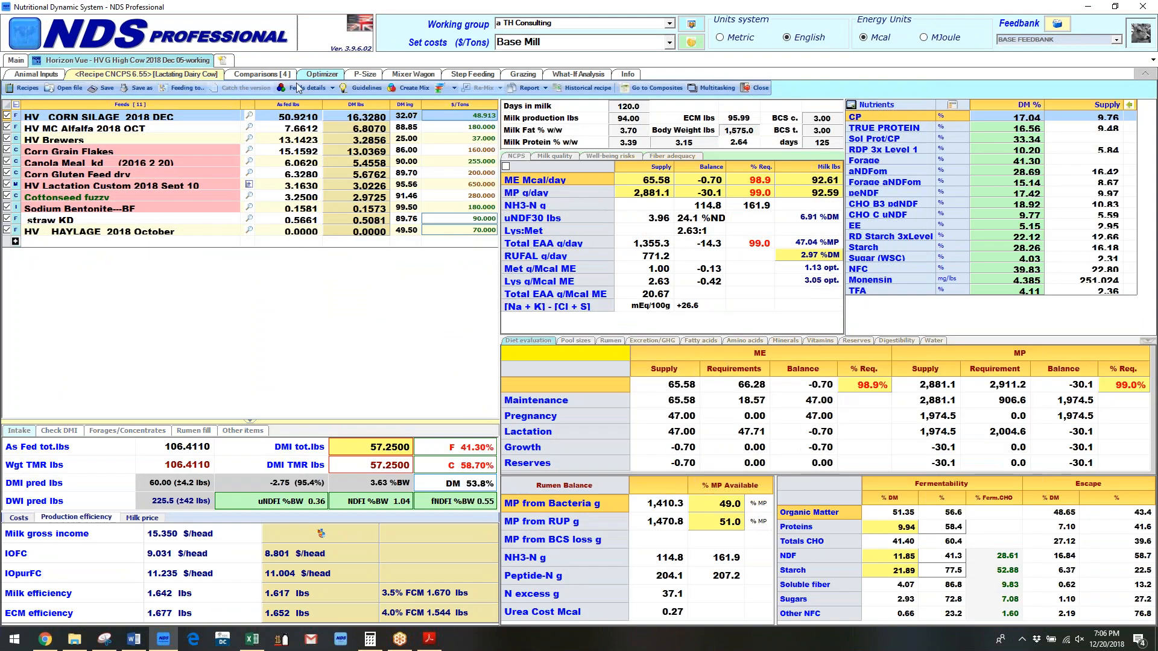